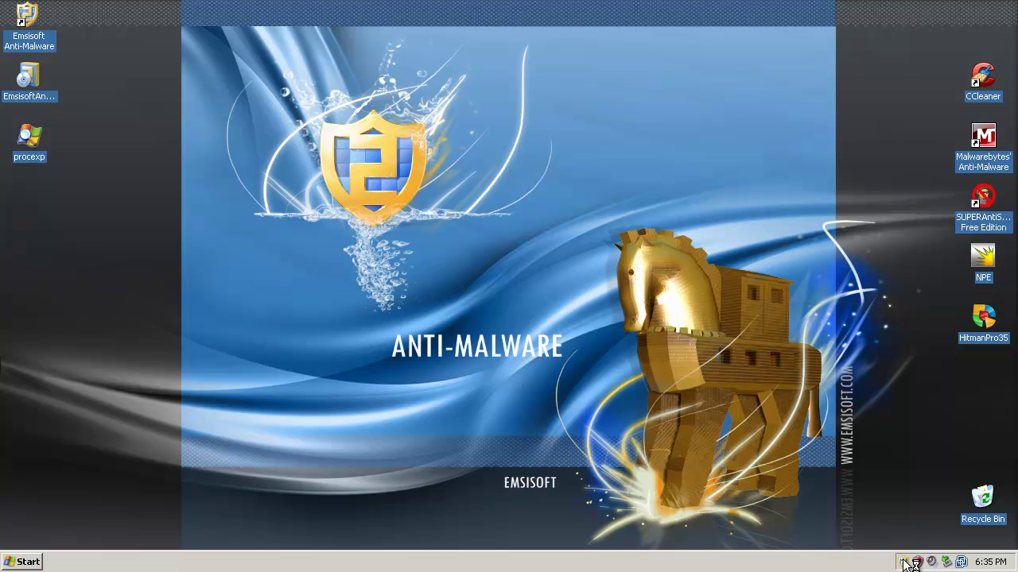
{"action": "double_click", "coordinate": [904, 561]}
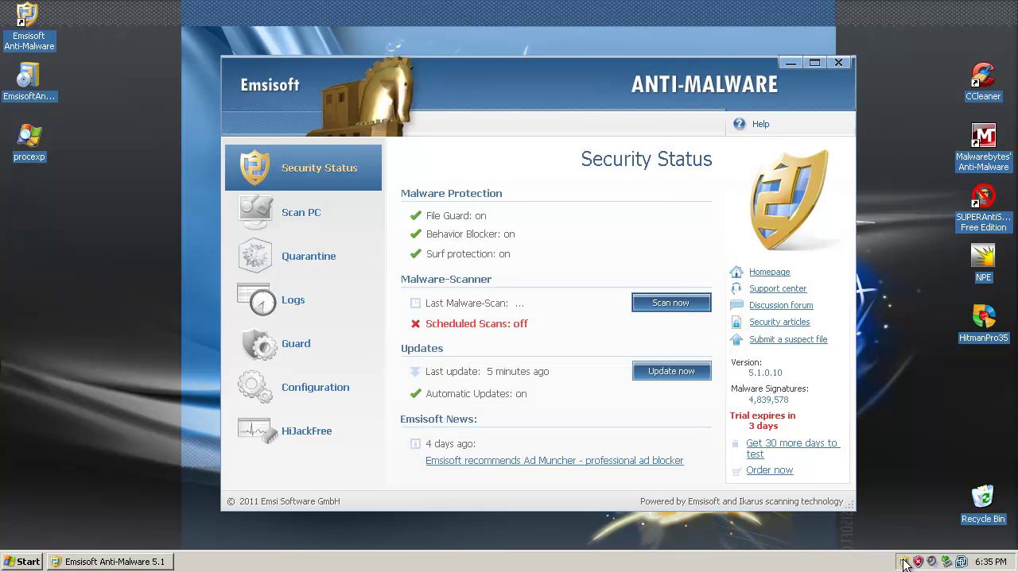
{"action": "left_click_drag", "start_coordinate": [619, 95], "coordinate": [525, 103]}
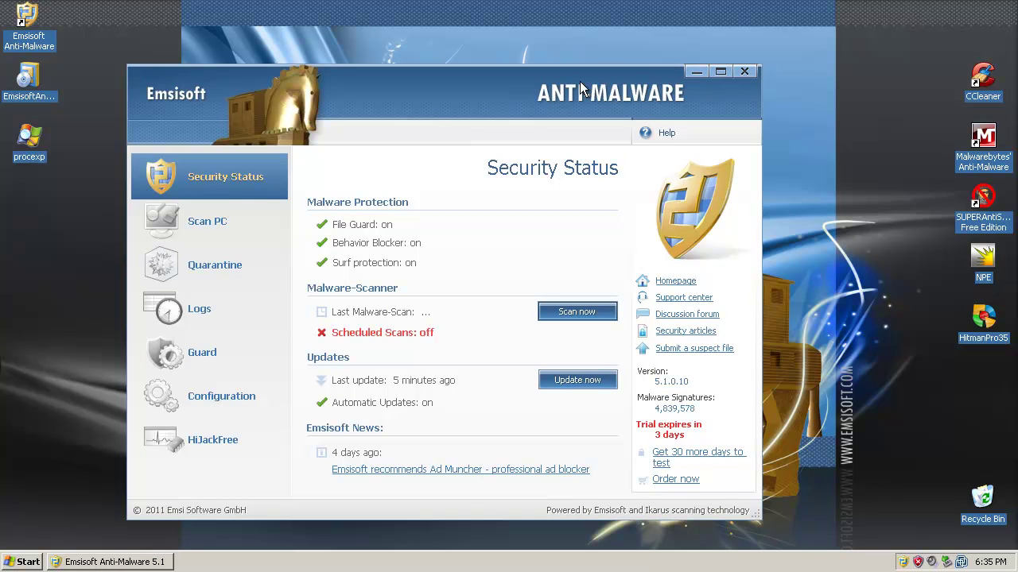
{"action": "left_click_drag", "start_coordinate": [388, 102], "coordinate": [207, 117]}
{"action": "left_click", "coordinate": [512, 88]}
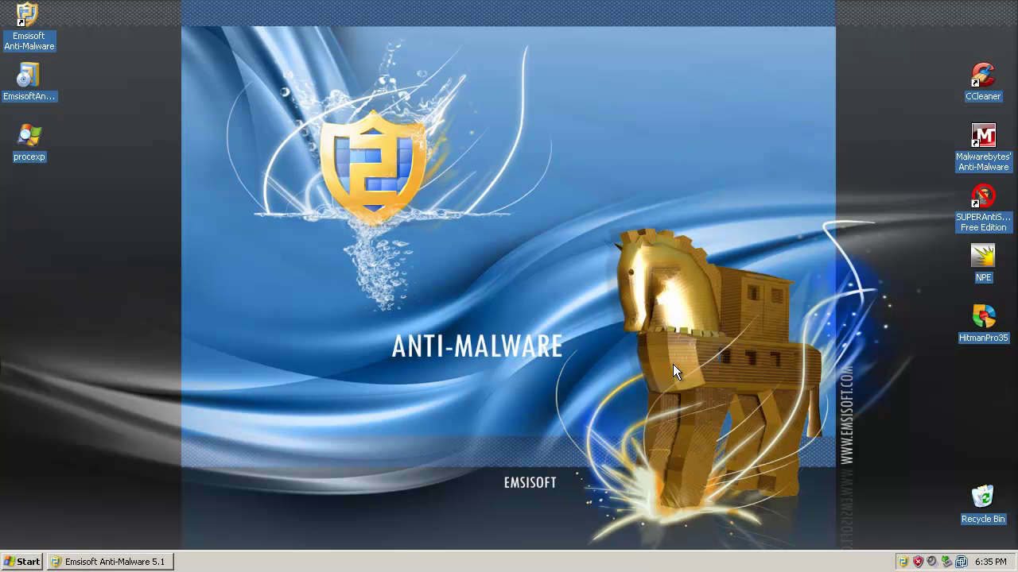
{"action": "left_click", "coordinate": [148, 562]}
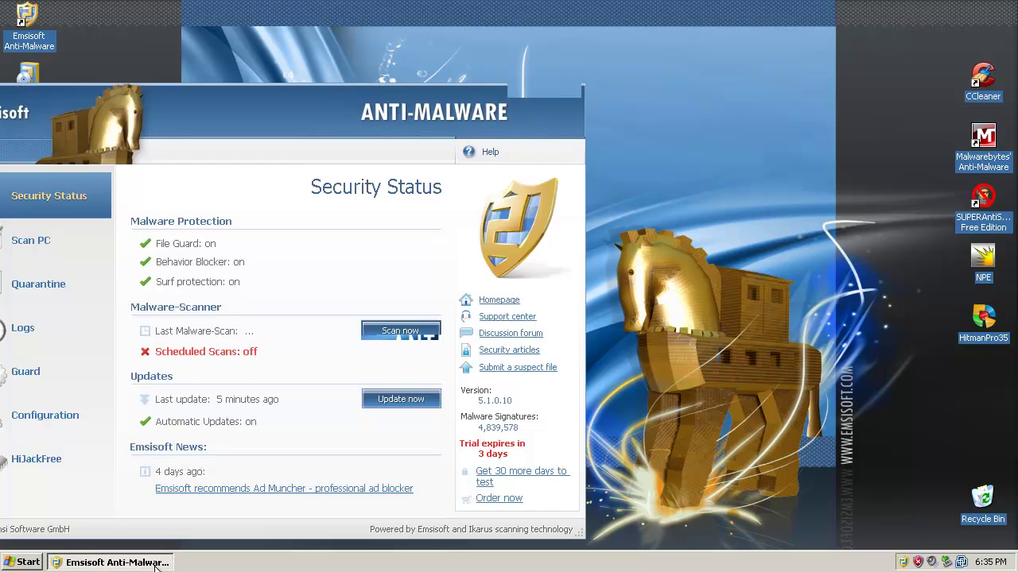
{"action": "left_click_drag", "start_coordinate": [223, 109], "coordinate": [503, 97]}
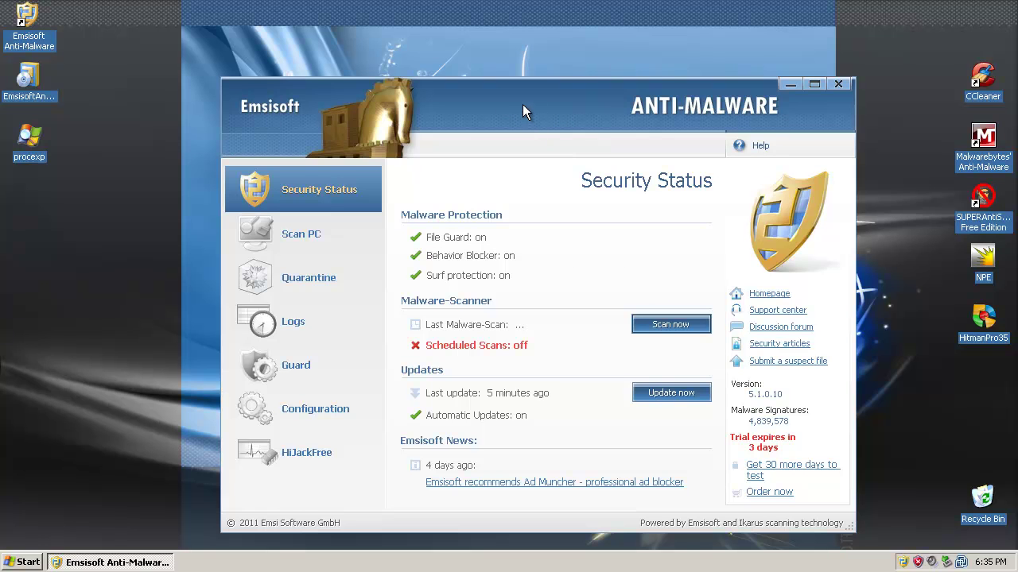
{"action": "left_click_drag", "start_coordinate": [576, 107], "coordinate": [563, 103]}
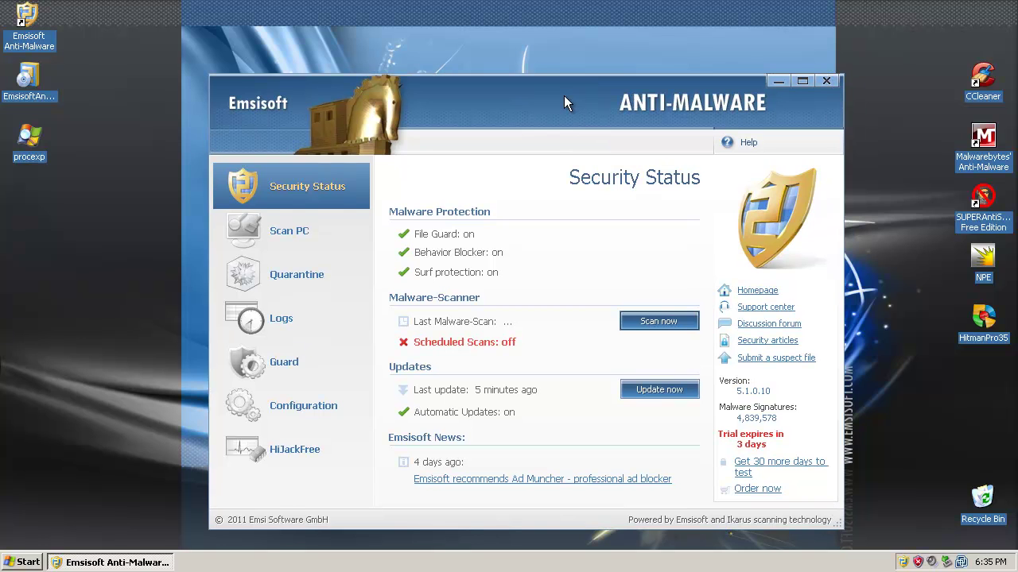
Open the Behavior Blocker settings and look through the application rules and alert tabs.
{"action": "mouse_move", "coordinate": [674, 256]}
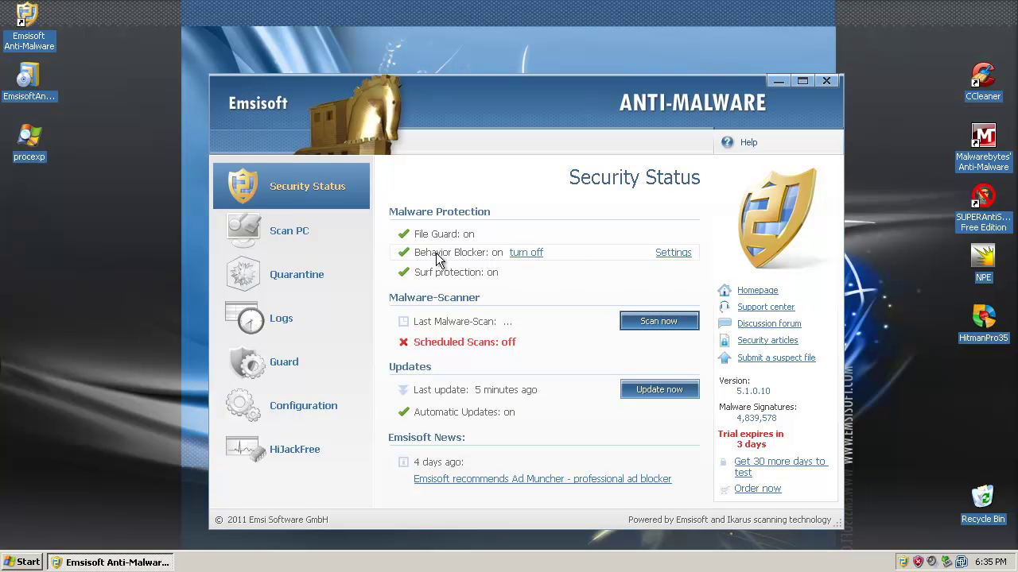
{"action": "left_click", "coordinate": [673, 253]}
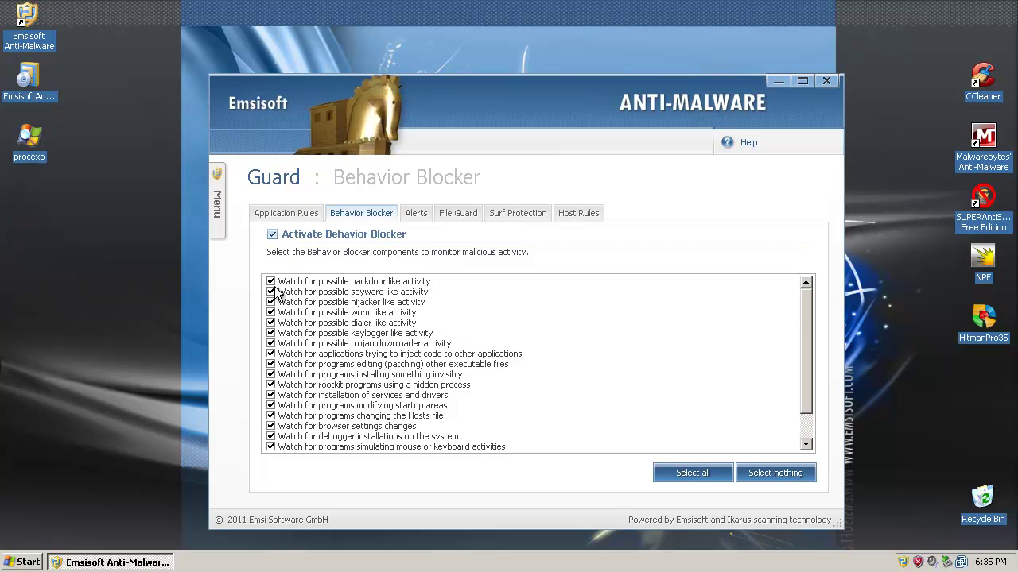
{"action": "left_click_drag", "start_coordinate": [806, 317], "coordinate": [720, 289]}
{"action": "left_click", "coordinate": [302, 215]}
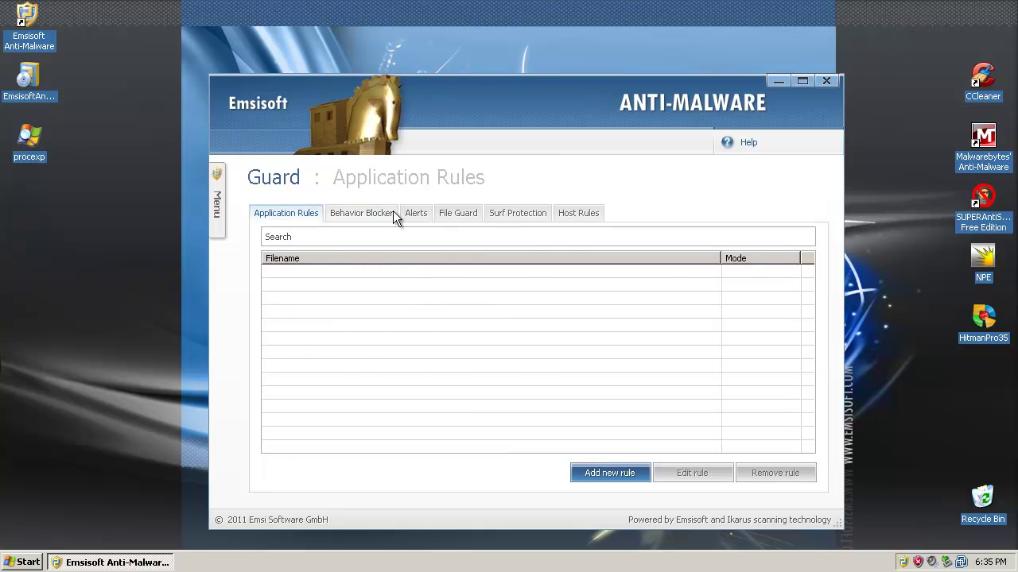
{"action": "left_click", "coordinate": [413, 213]}
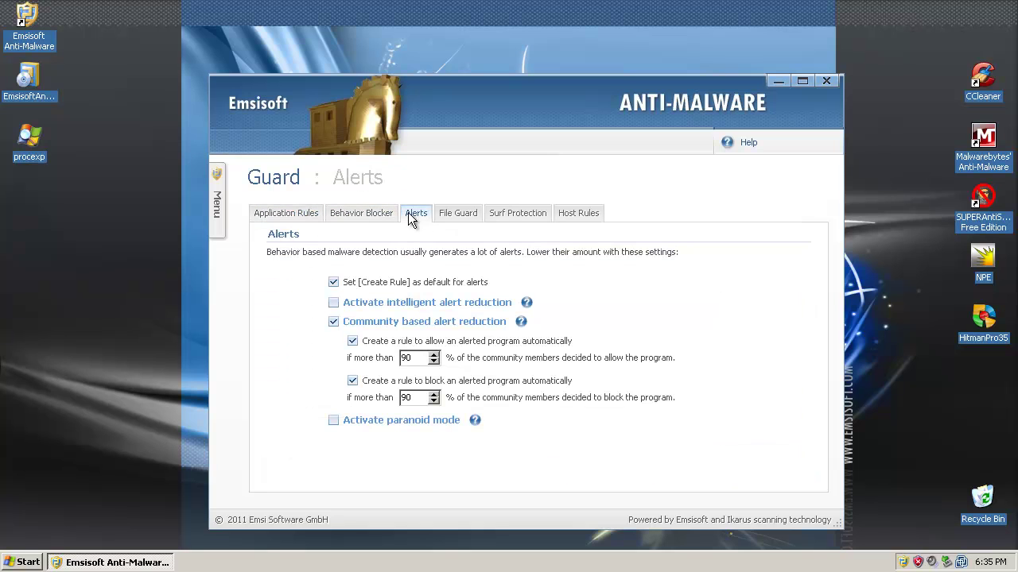
{"action": "left_click", "coordinate": [457, 213]}
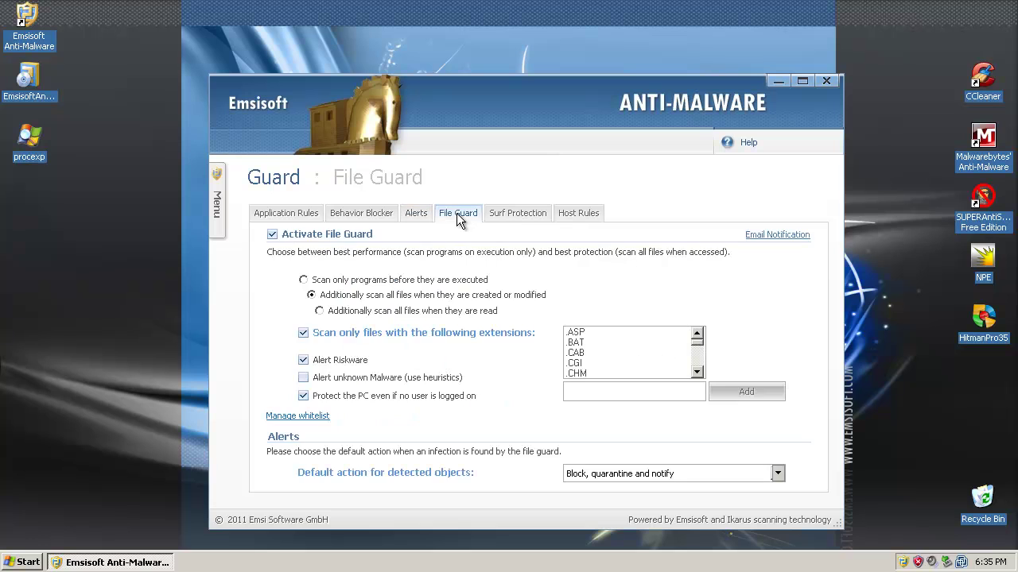
{"action": "left_click", "coordinate": [415, 213]}
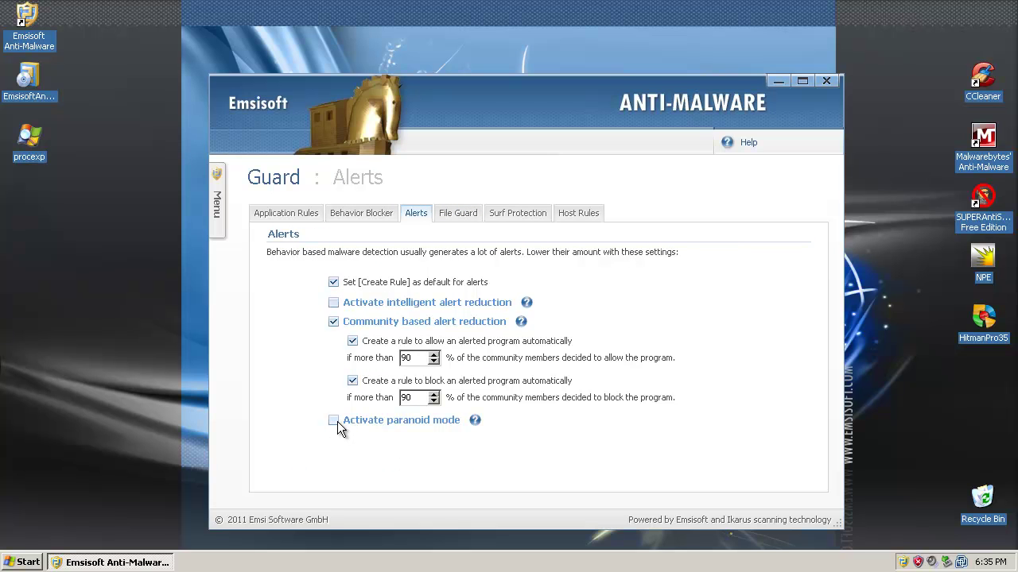
Tick 'Alert unknown Malware (use heuristics)' on File Guard, then review Surf Protection and host rules.
{"action": "left_click", "coordinate": [468, 215]}
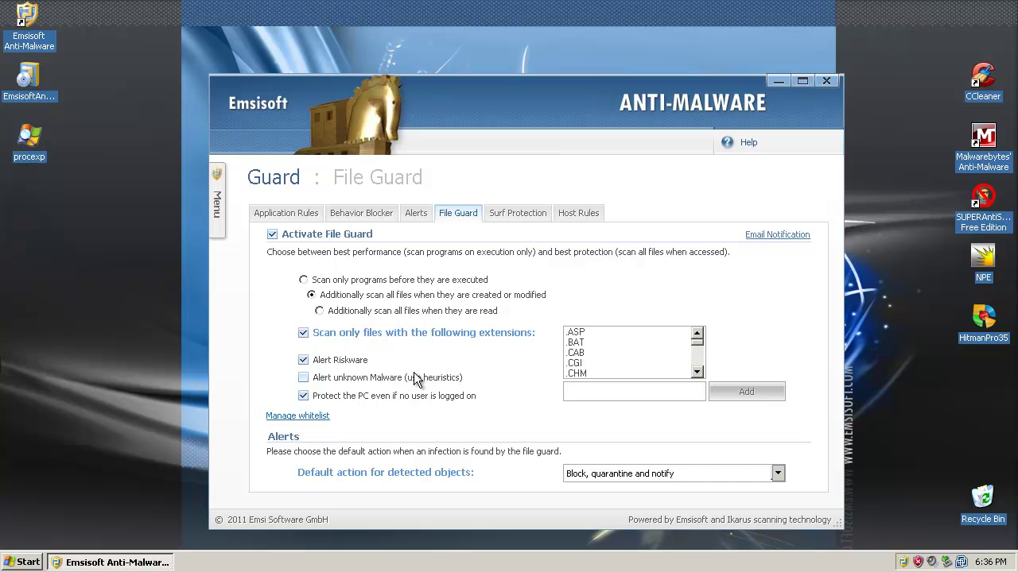
{"action": "left_click", "coordinate": [303, 380]}
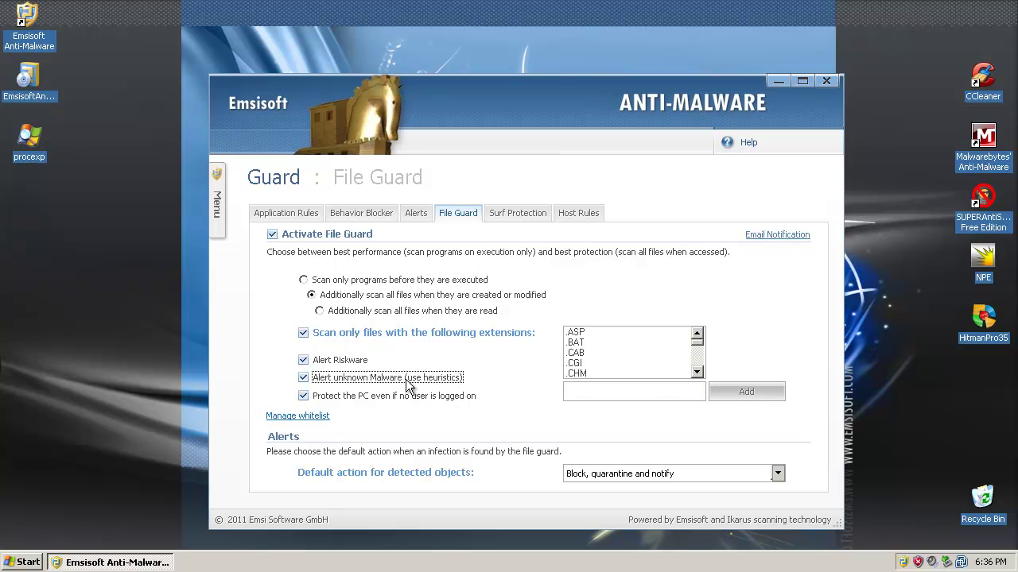
{"action": "left_click", "coordinate": [520, 214]}
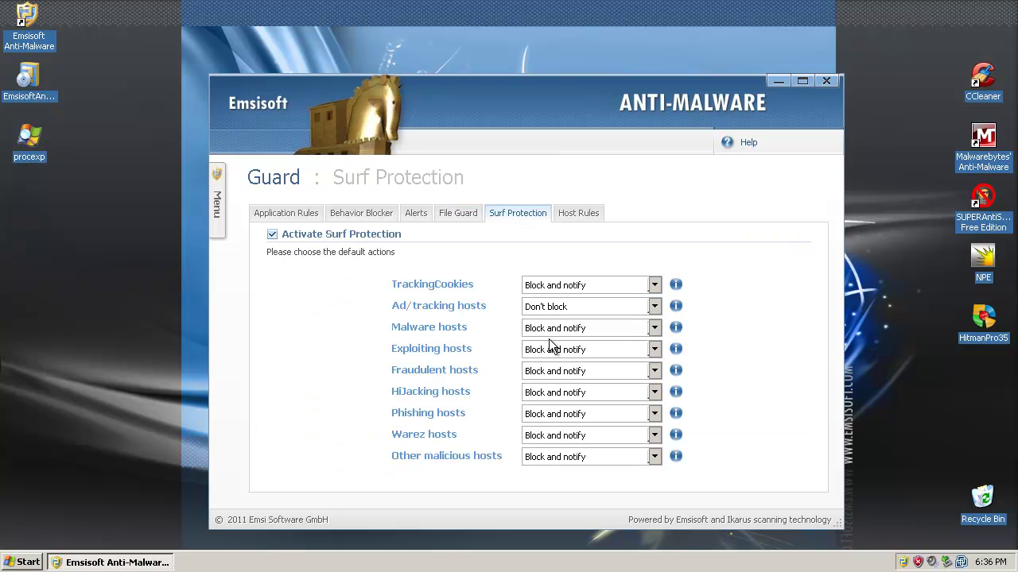
{"action": "left_click", "coordinate": [579, 214]}
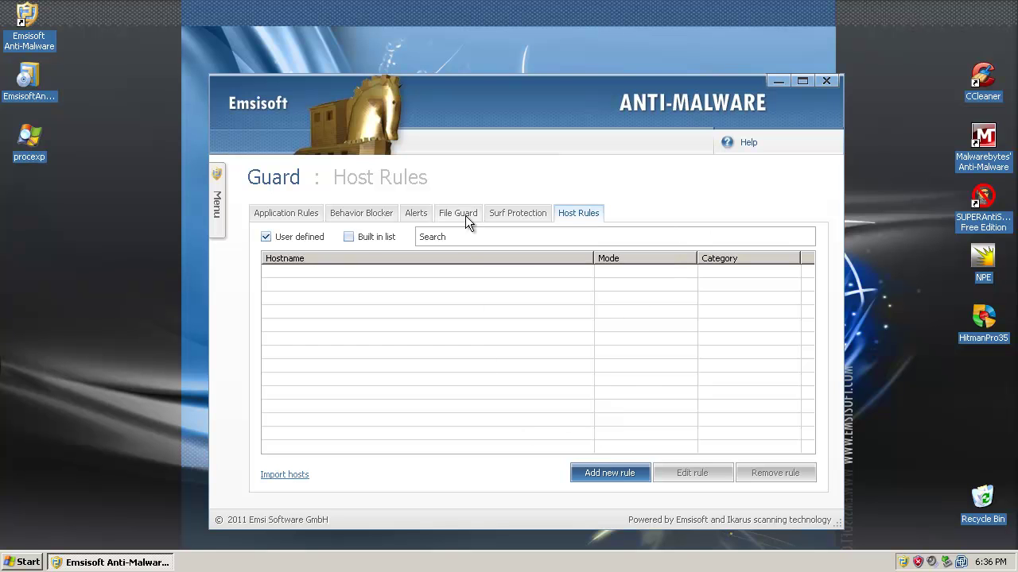
{"action": "left_click", "coordinate": [517, 213]}
Visit the Scan PC page from the side menu, then return to Guard.
{"action": "mouse_move", "coordinate": [218, 203]}
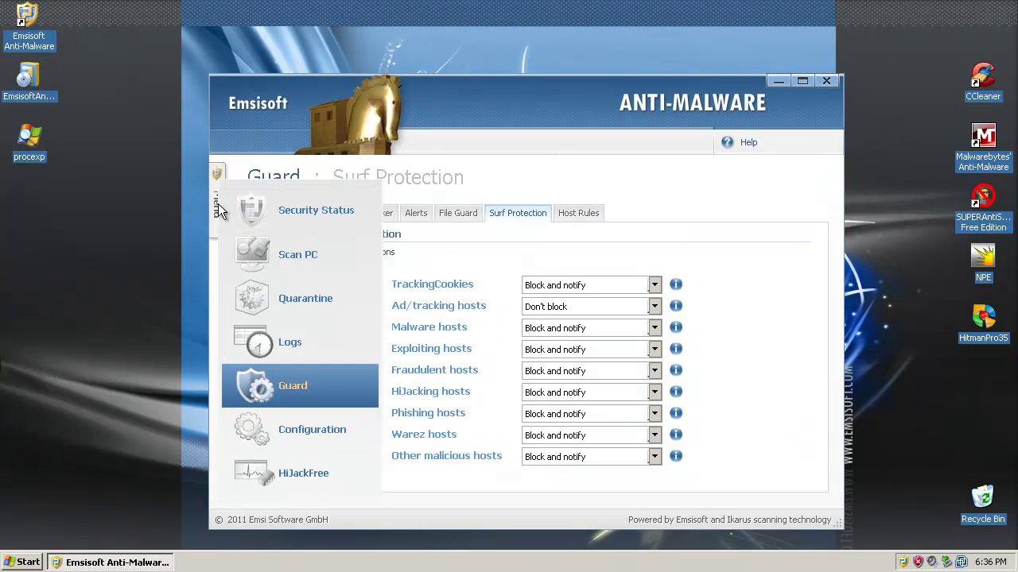
{"action": "left_click", "coordinate": [297, 254]}
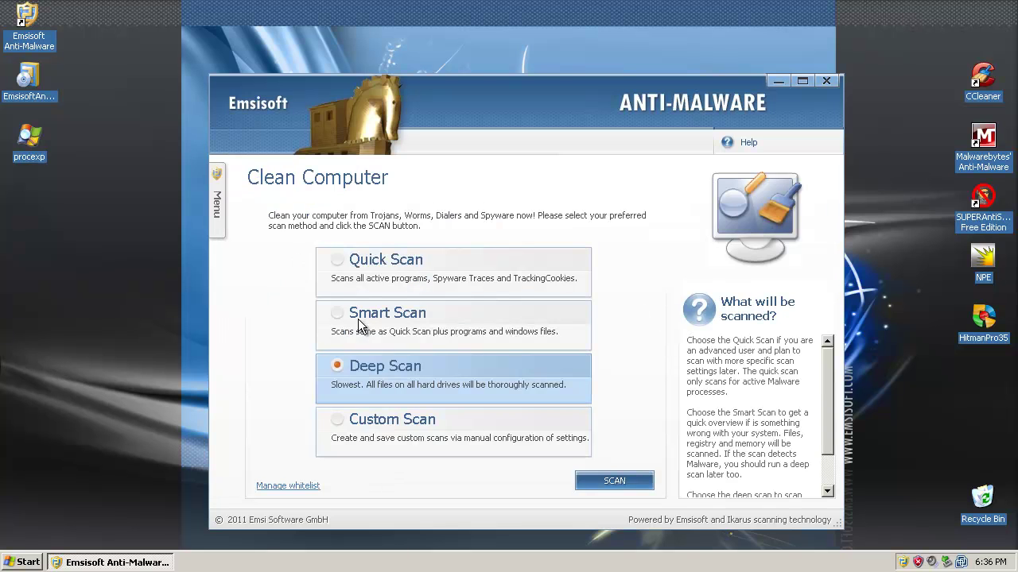
{"action": "mouse_move", "coordinate": [216, 210]}
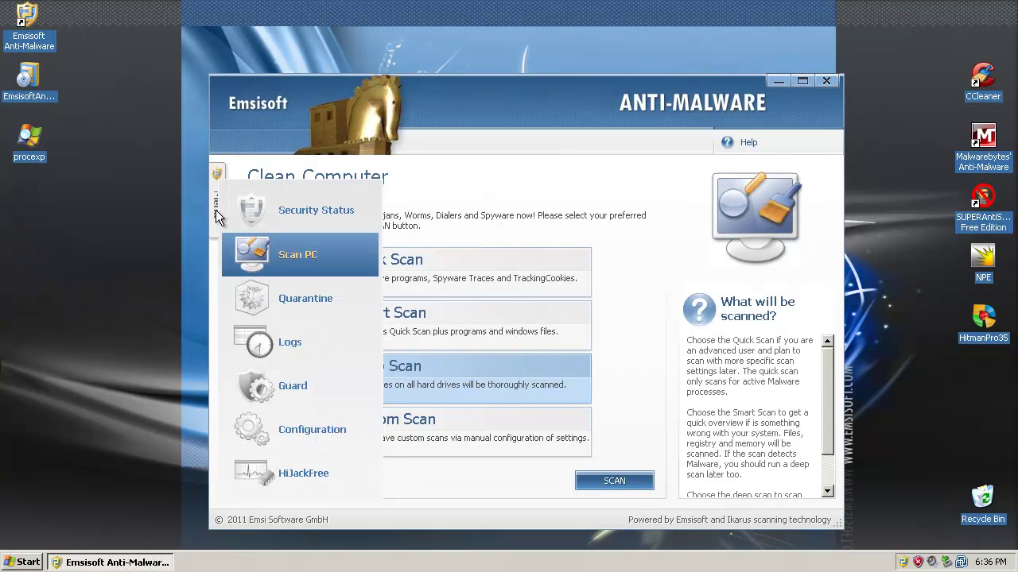
{"action": "left_click", "coordinate": [291, 387]}
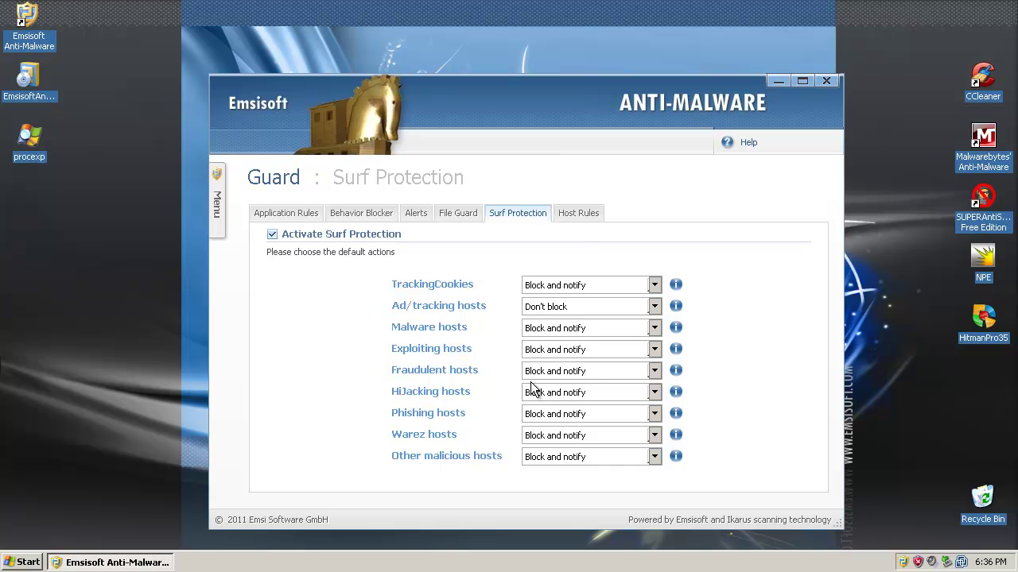
Browse the host rules, File Guard, alert and Behavior Blocker tabs, and reposition the window.
{"action": "left_click", "coordinate": [588, 218]}
{"action": "left_click", "coordinate": [474, 218]}
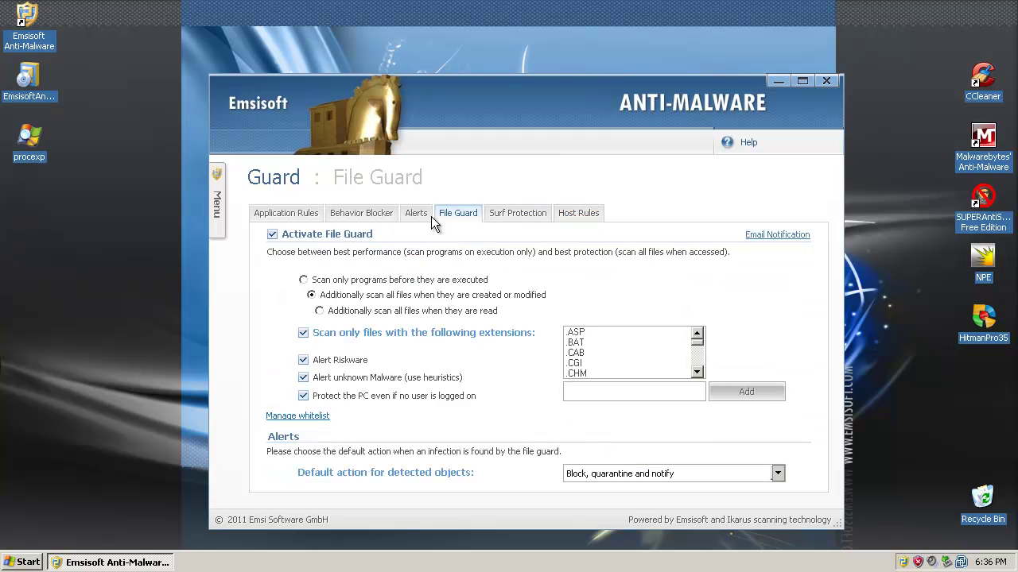
{"action": "left_click", "coordinate": [415, 216]}
{"action": "left_click", "coordinate": [364, 217]}
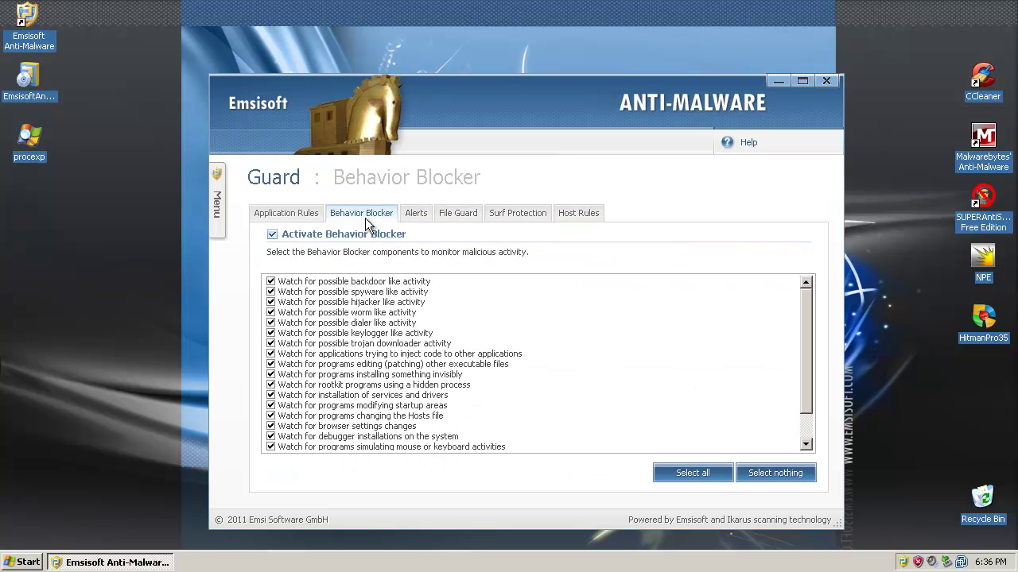
{"action": "left_click_drag", "start_coordinate": [539, 94], "coordinate": [511, 74]}
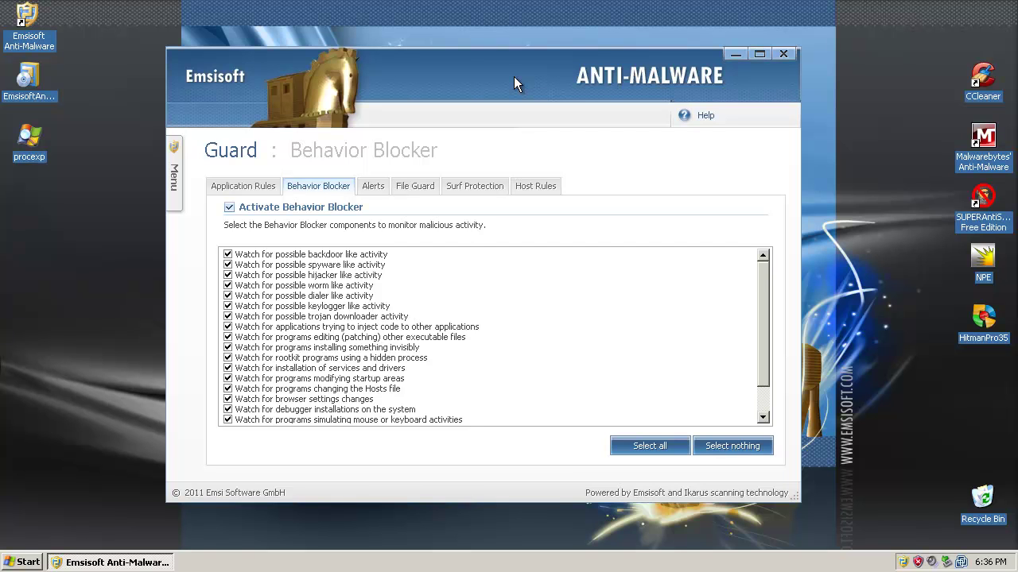
{"action": "left_click_drag", "start_coordinate": [467, 69], "coordinate": [505, 69]}
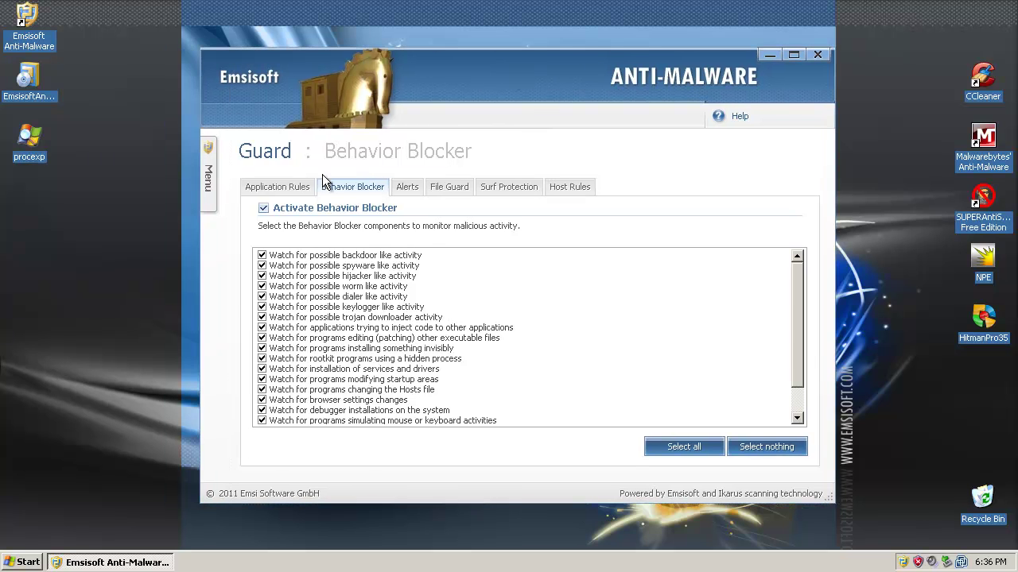
Check the Scan PC page, return to Security Status, and run Update now to completion.
{"action": "mouse_move", "coordinate": [206, 183]}
{"action": "left_click", "coordinate": [293, 189]}
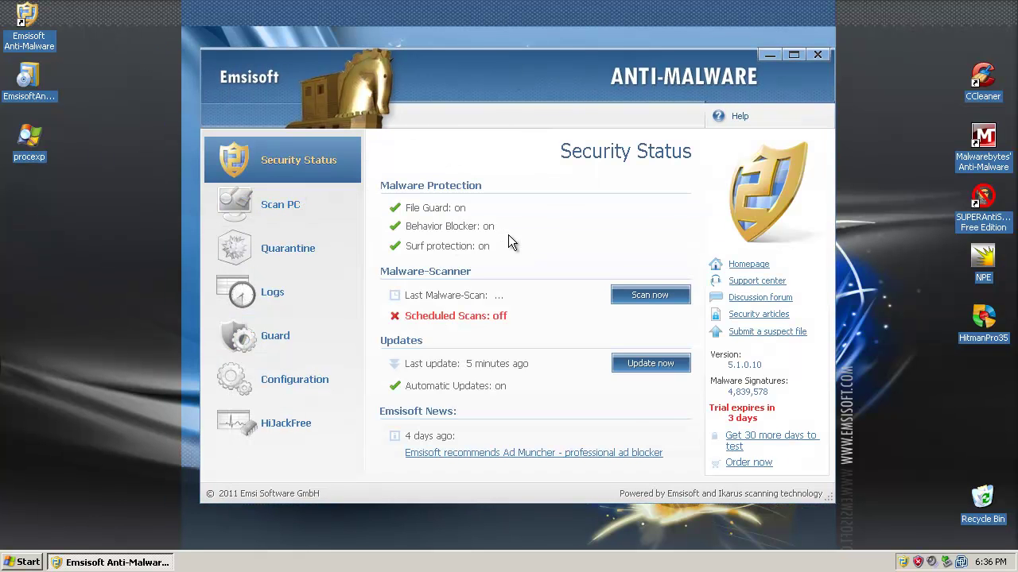
{"action": "mouse_move", "coordinate": [498, 232]}
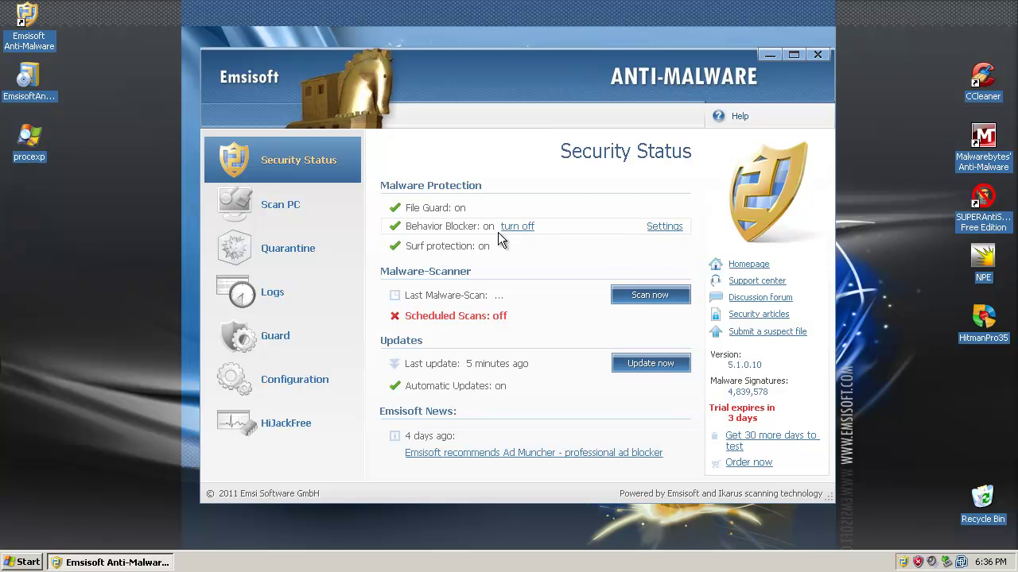
{"action": "left_click", "coordinate": [300, 208]}
{"action": "mouse_move", "coordinate": [221, 163]}
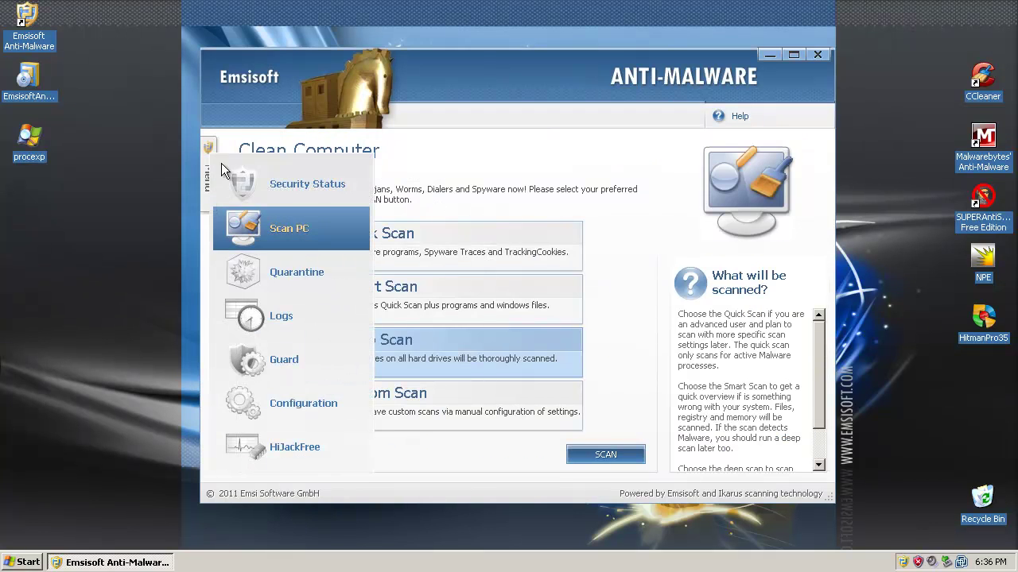
{"action": "left_click", "coordinate": [300, 177]}
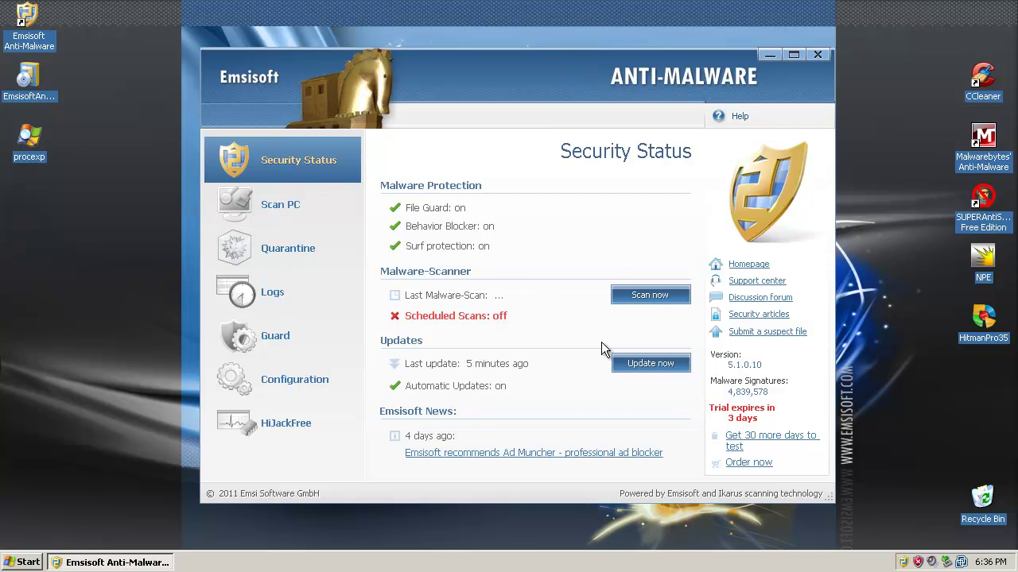
{"action": "left_click", "coordinate": [654, 365]}
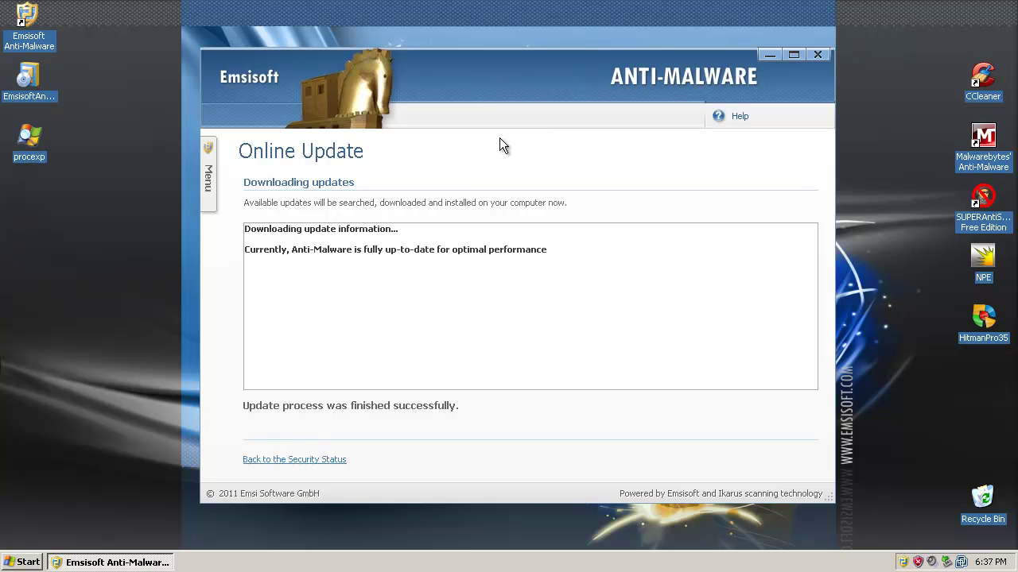
Close the Emsisoft window and refresh the desktop.
{"action": "left_click", "coordinate": [820, 54]}
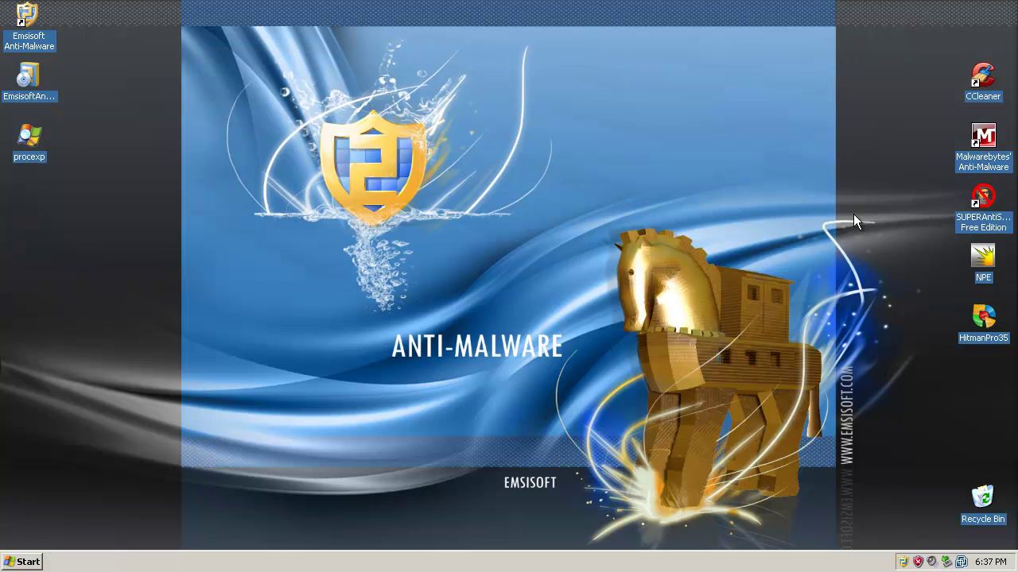
{"action": "right_click", "coordinate": [693, 196]}
{"action": "left_click", "coordinate": [721, 216]}
{"action": "left_click", "coordinate": [28, 77]}
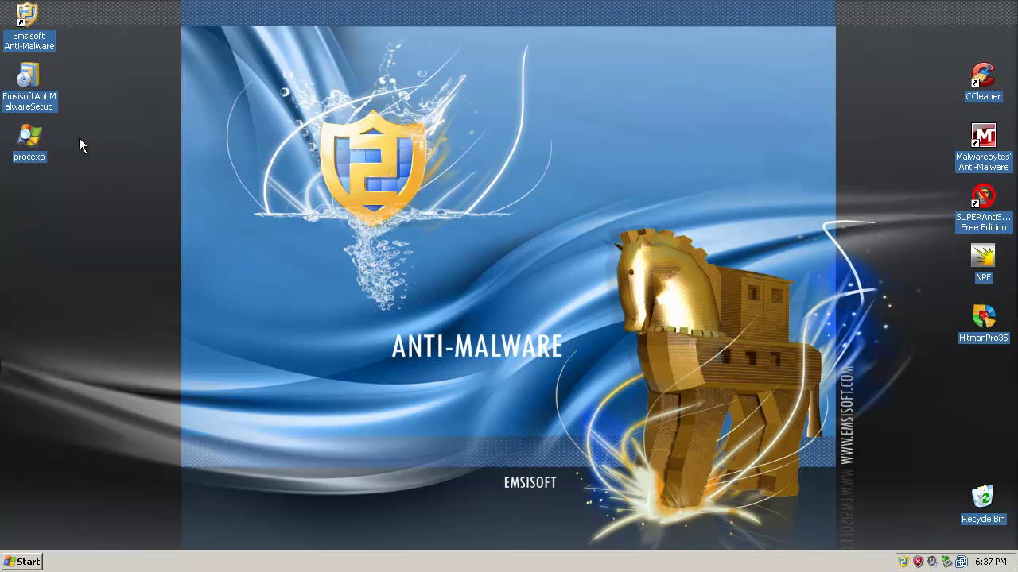
Launch procexp and allow its 'install invisibly' behaviour in the Emsisoft warning.
{"action": "double_click", "coordinate": [30, 140]}
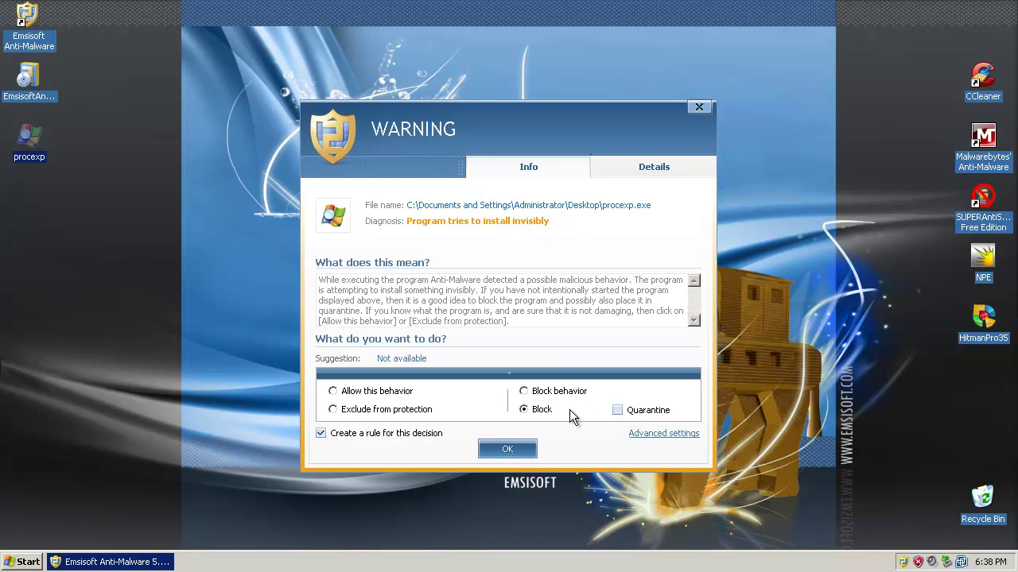
{"action": "left_click", "coordinate": [362, 392]}
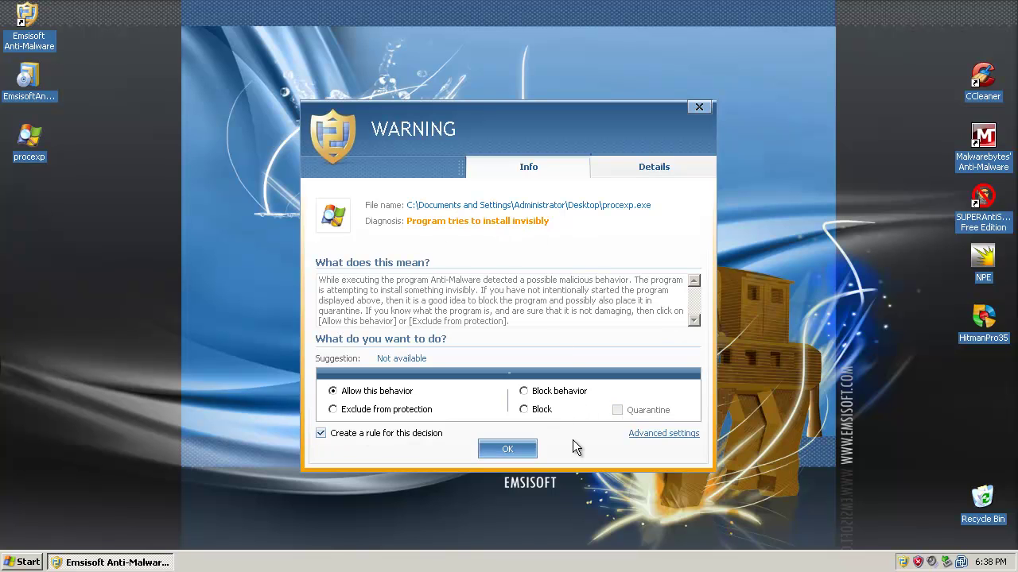
{"action": "left_click", "coordinate": [506, 450]}
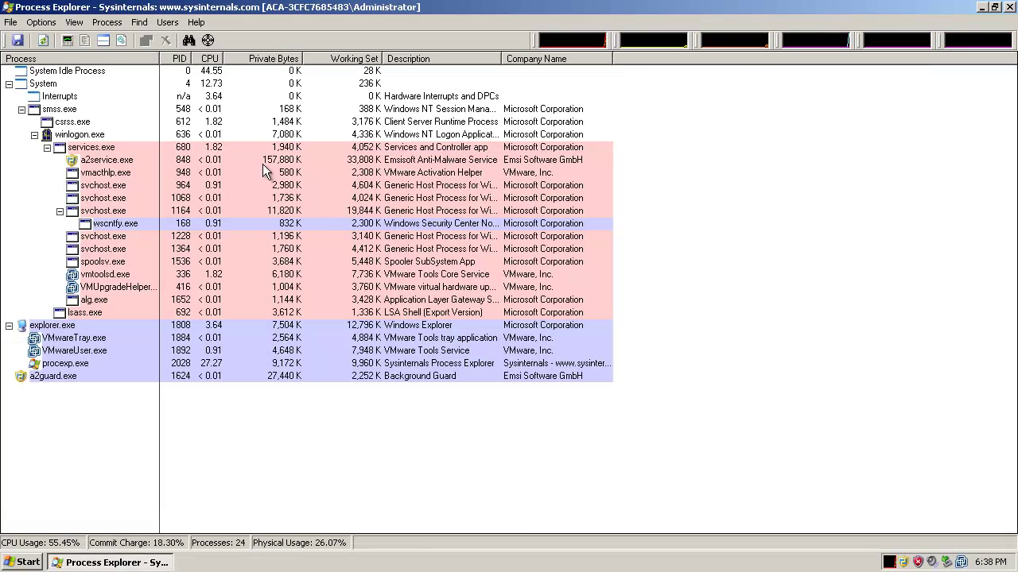
Sort processes by Company Name and inspect a2service.exe, a2guard.exe, svchost.exe and wscntfy.exe.
{"action": "left_click", "coordinate": [262, 161]}
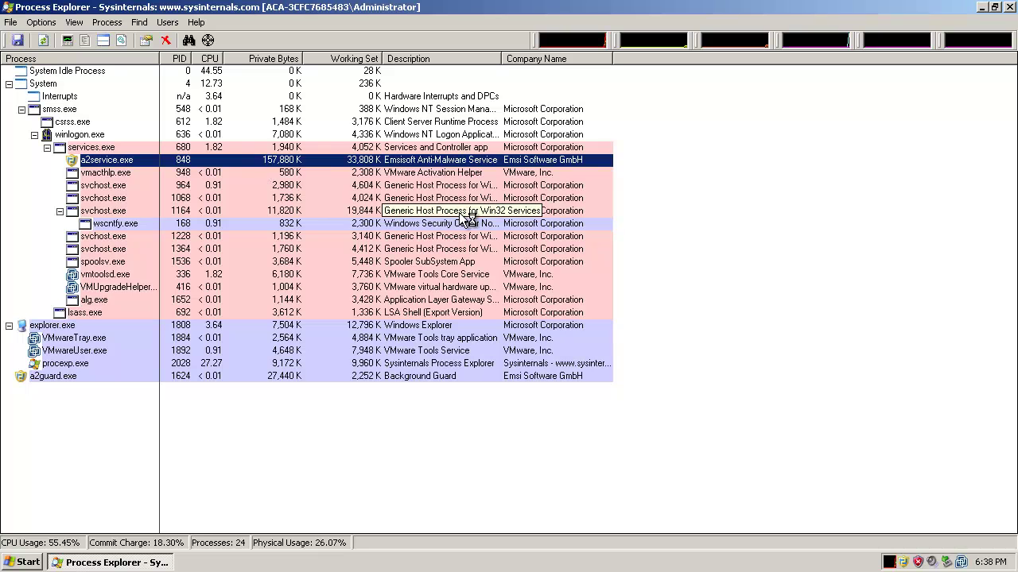
{"action": "left_click", "coordinate": [466, 213]}
{"action": "left_click", "coordinate": [525, 58]}
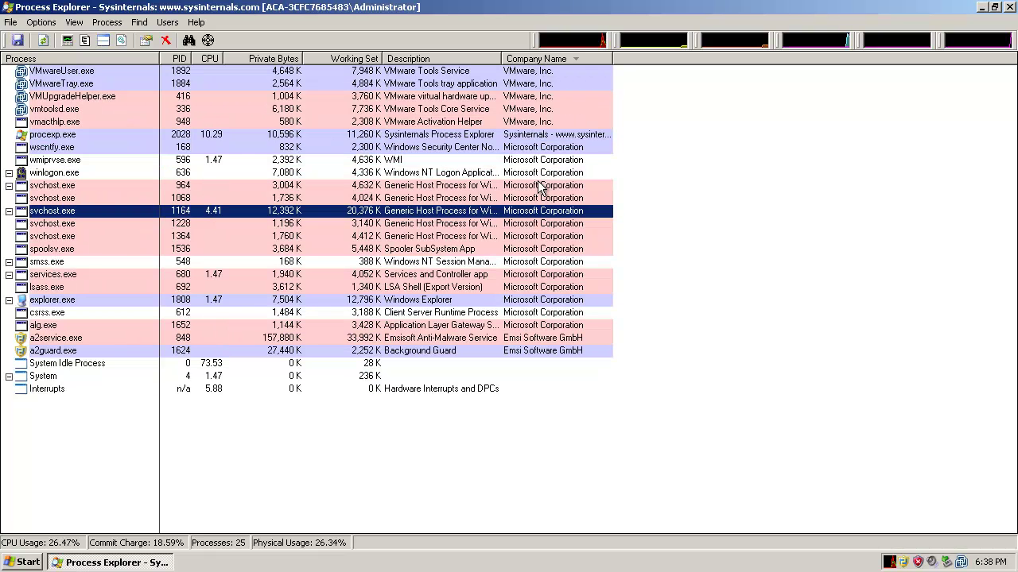
{"action": "left_click", "coordinate": [554, 147]}
{"action": "left_click", "coordinate": [555, 236]}
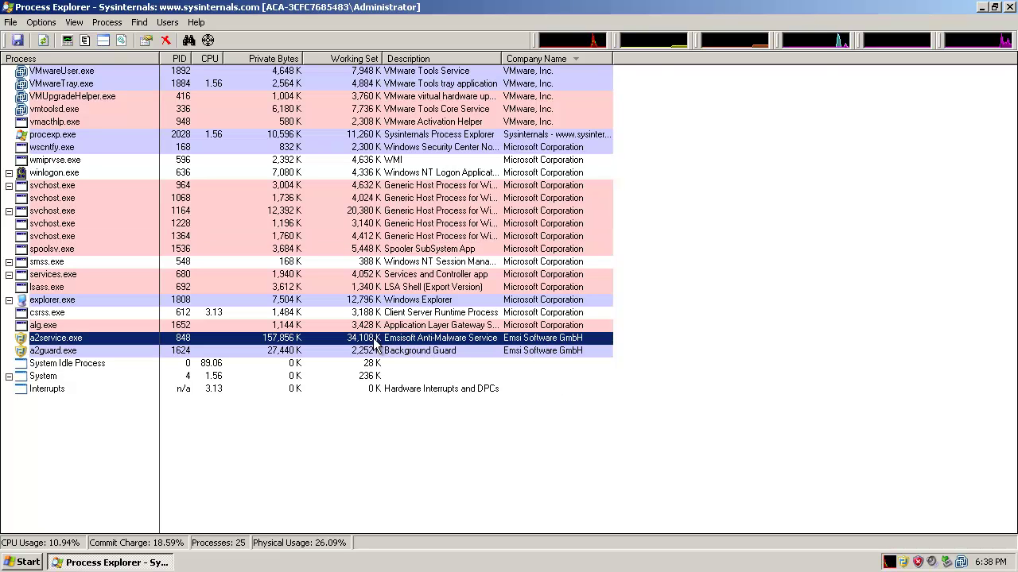
{"action": "left_click", "coordinate": [407, 353]}
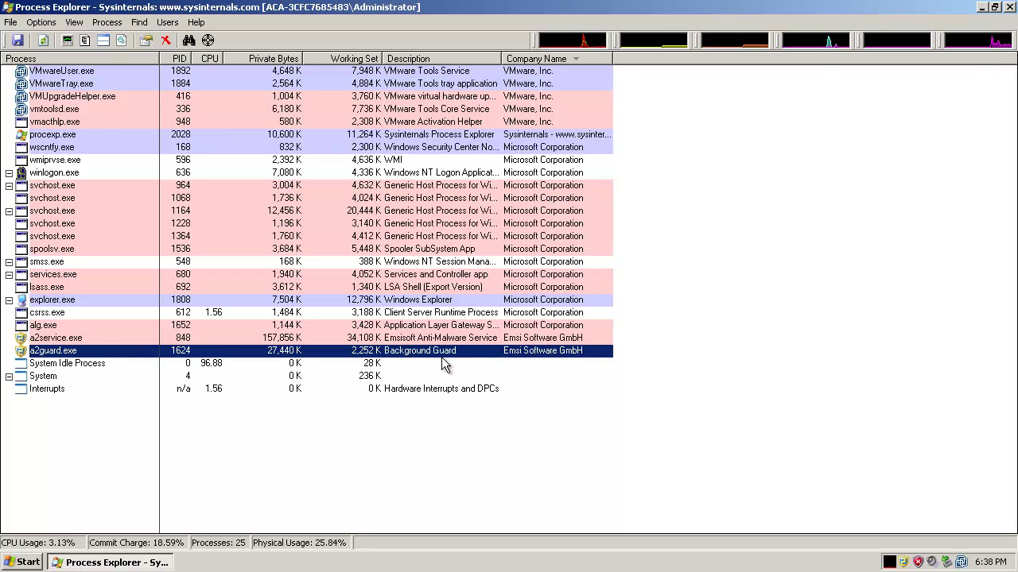
{"action": "left_click", "coordinate": [476, 151]}
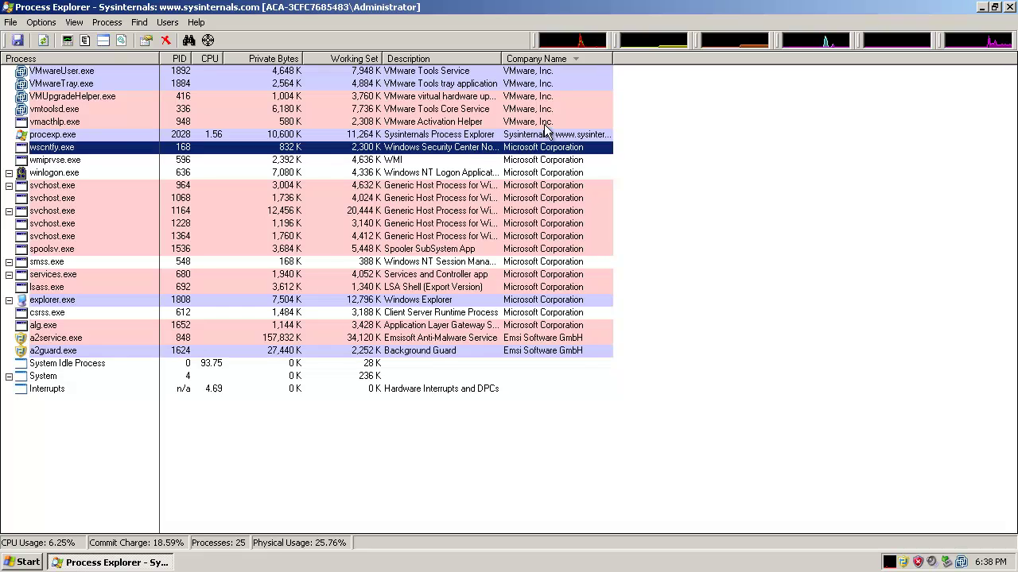
{"action": "left_click", "coordinate": [538, 59]}
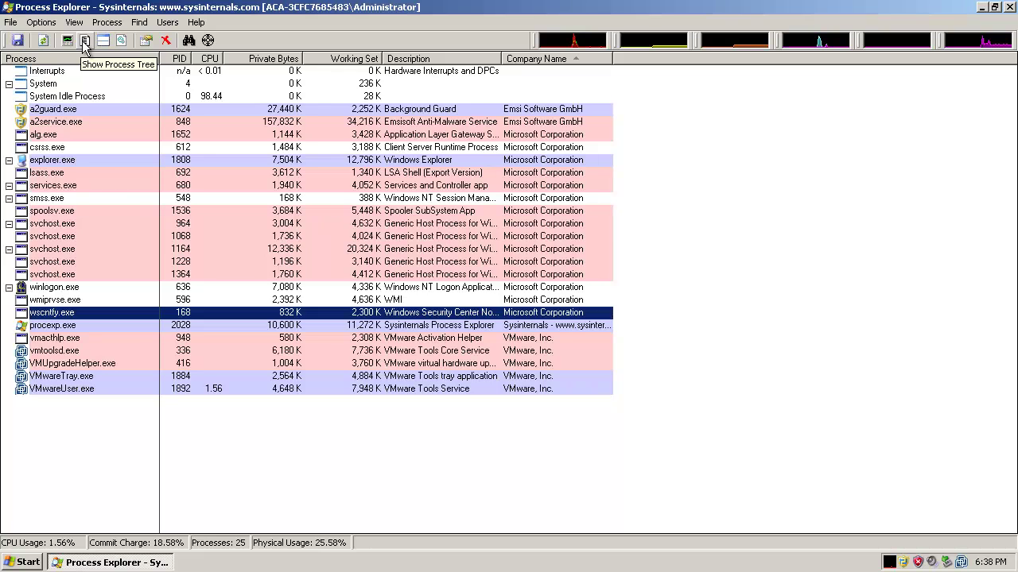
Switch Process Explorer to tree view, minimize it, refresh the desktop, and peek at New Text Document.
{"action": "left_click", "coordinate": [85, 40]}
{"action": "left_click", "coordinate": [982, 7]}
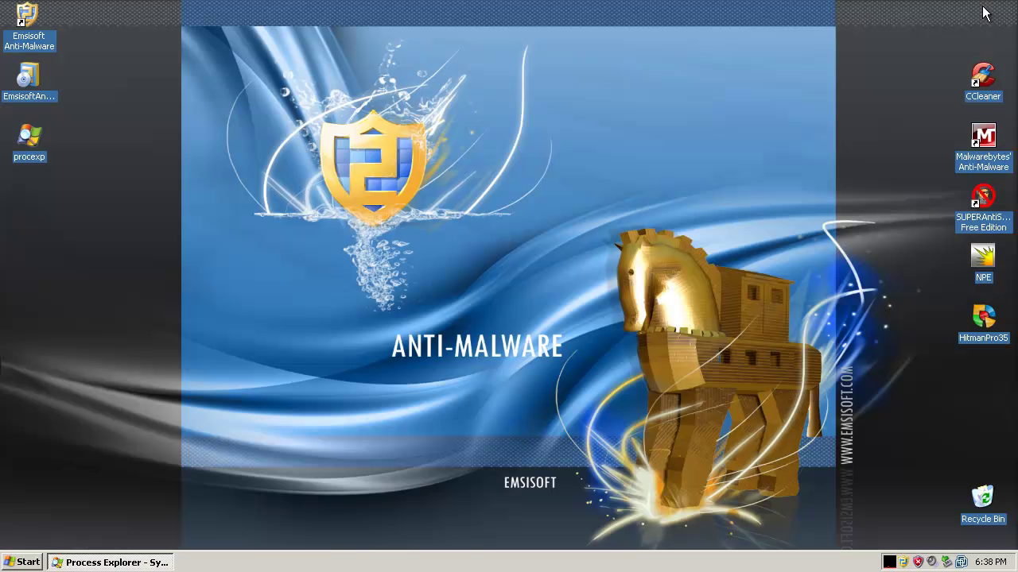
{"action": "right_click", "coordinate": [647, 219]}
{"action": "left_click", "coordinate": [671, 237]}
{"action": "right_click", "coordinate": [656, 218]}
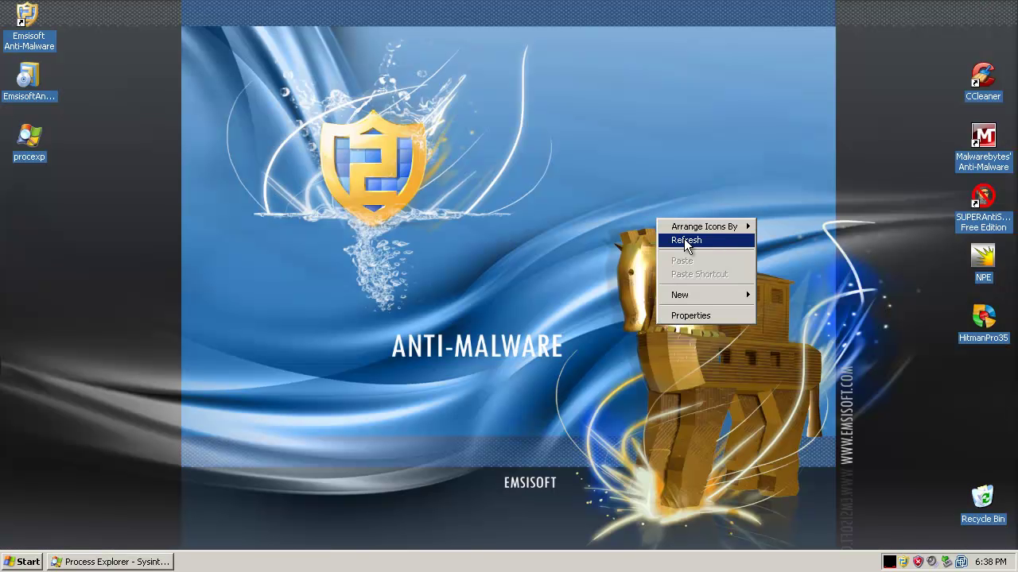
{"action": "left_click", "coordinate": [684, 239]}
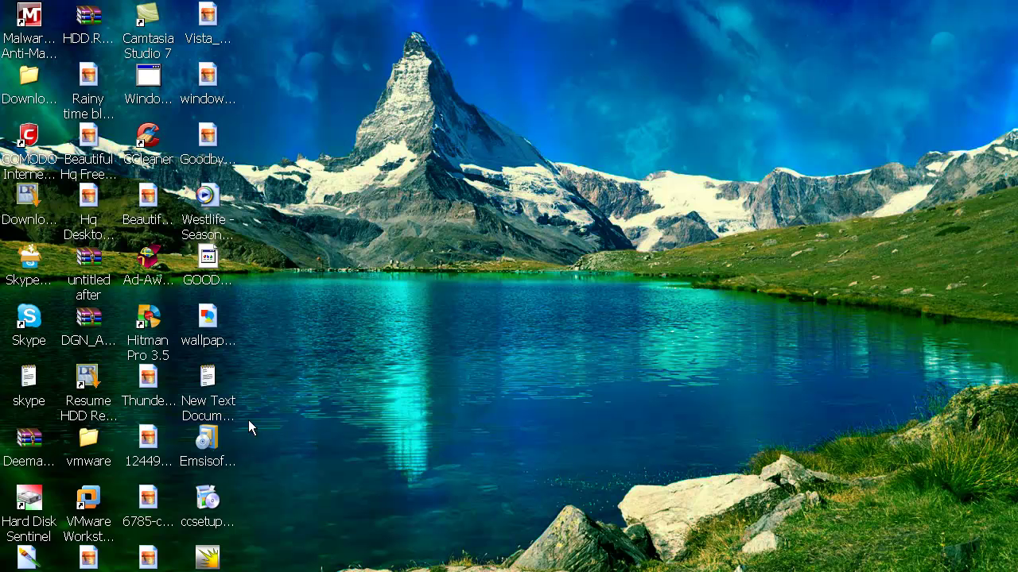
{"action": "double_click", "coordinate": [211, 372]}
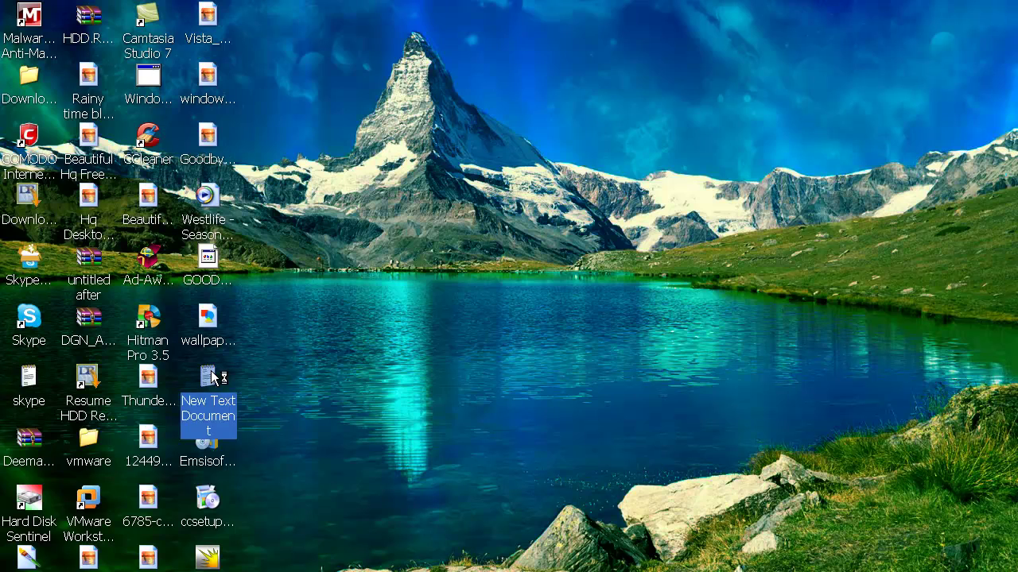
{"action": "key", "text": "alt+F4"}
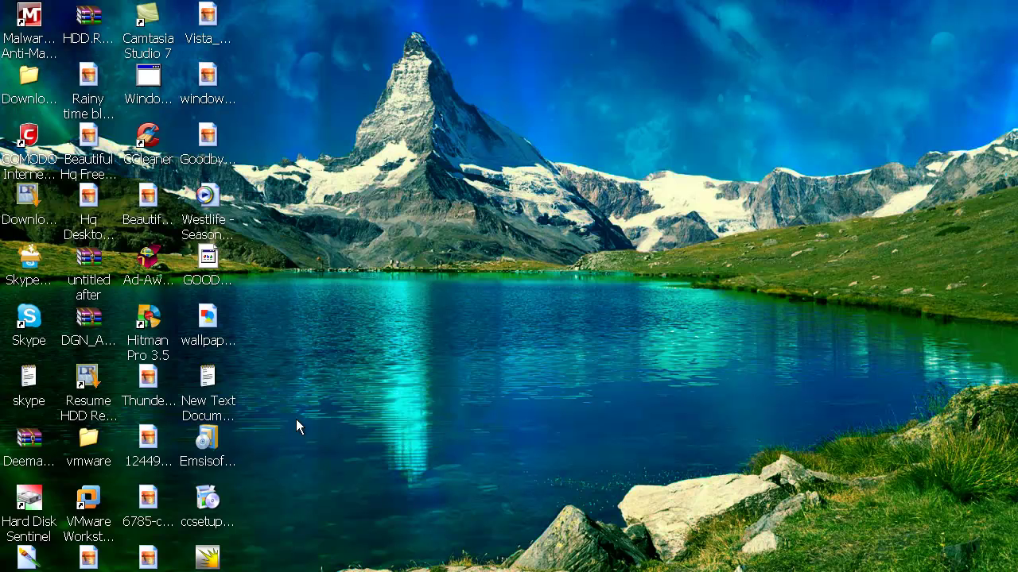
Copy New Text Document from the host desktop and paste it onto the VM desktop.
{"action": "right_click", "coordinate": [211, 380]}
{"action": "left_click", "coordinate": [278, 279]}
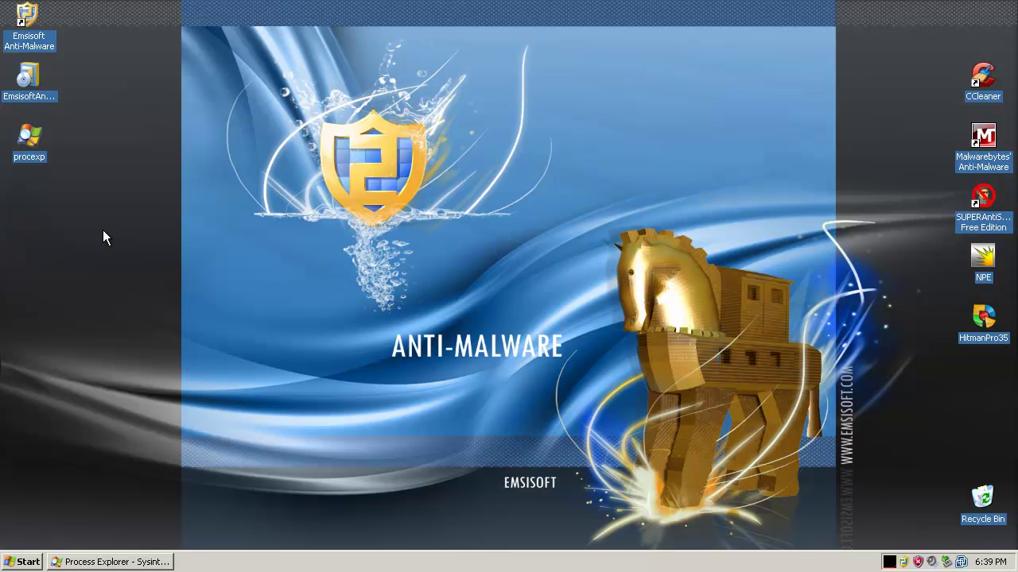
{"action": "right_click", "coordinate": [38, 228]}
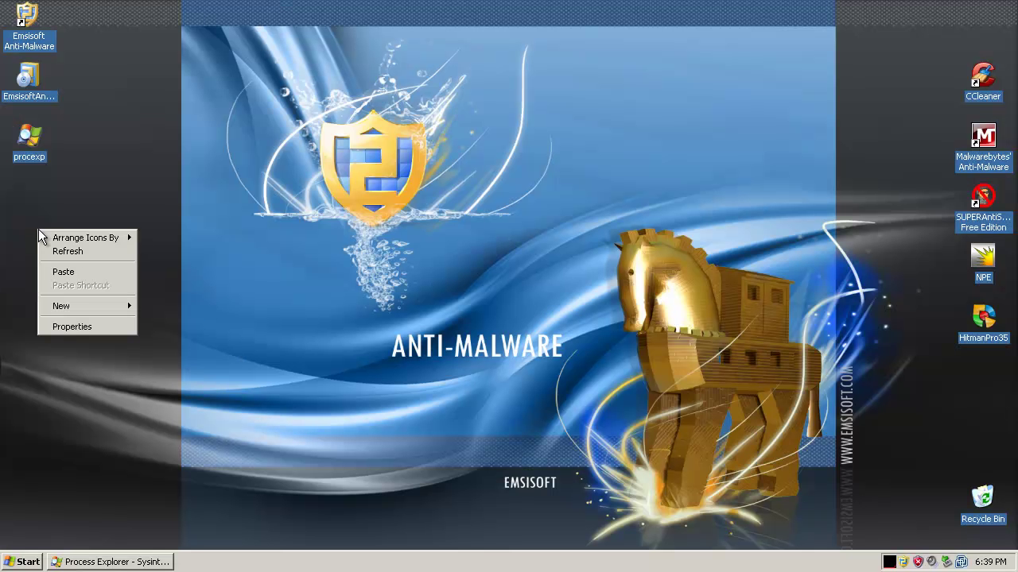
{"action": "left_click", "coordinate": [82, 272]}
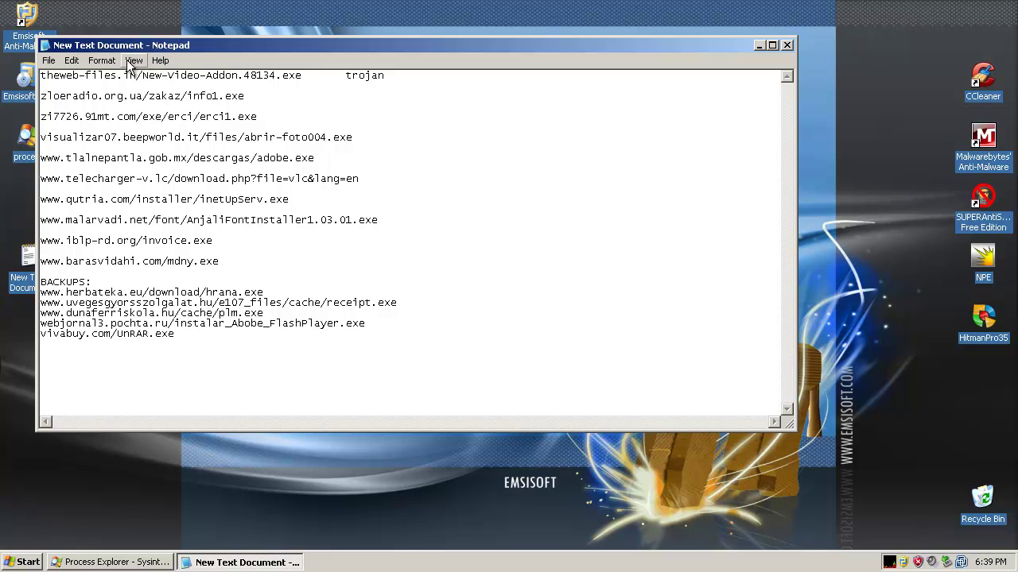
Set Notepad's font size to 14.
{"action": "left_click", "coordinate": [100, 61]}
{"action": "left_click", "coordinate": [112, 90]}
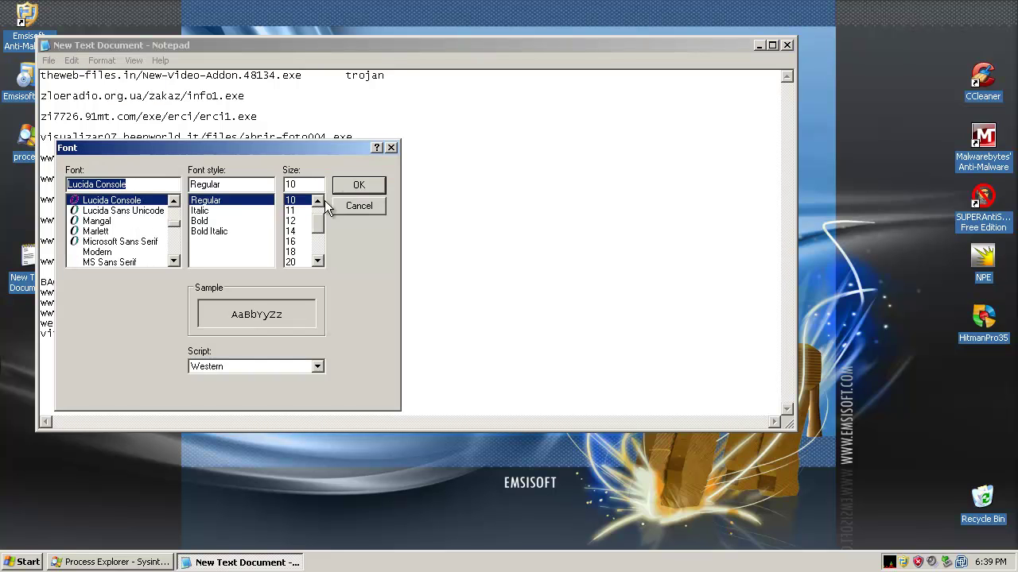
{"action": "left_click", "coordinate": [294, 230]}
{"action": "left_click", "coordinate": [357, 186]}
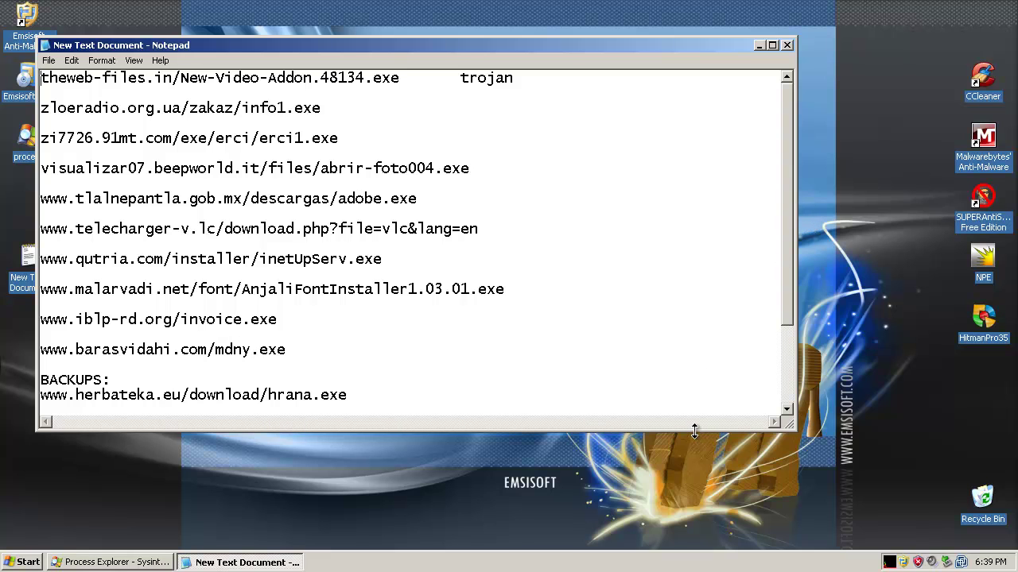
Resize the Notepad window to show every URL and launch Internet Explorer.
{"action": "left_click_drag", "start_coordinate": [693, 430], "coordinate": [693, 499]}
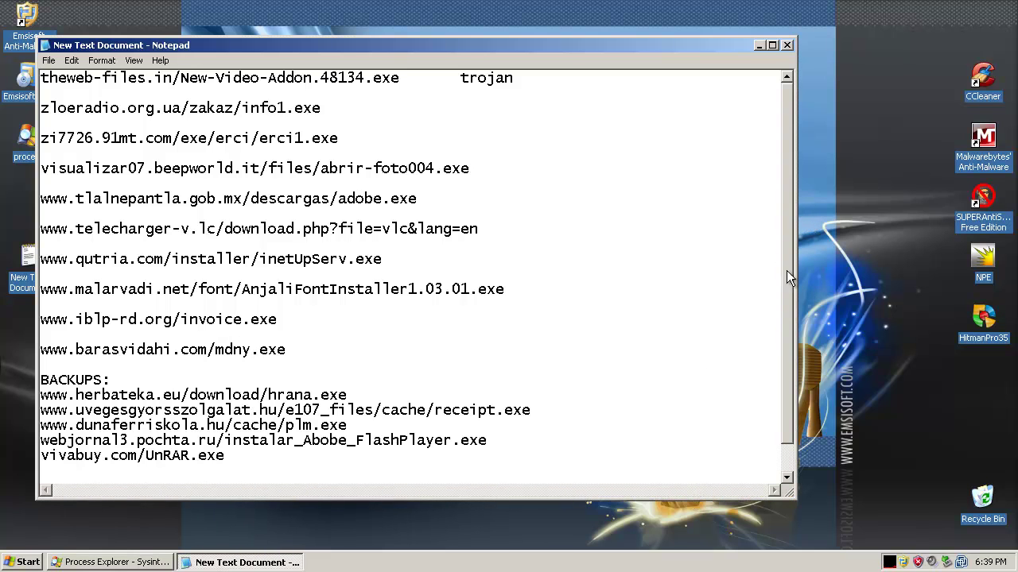
{"action": "left_click_drag", "start_coordinate": [795, 257], "coordinate": [629, 259]}
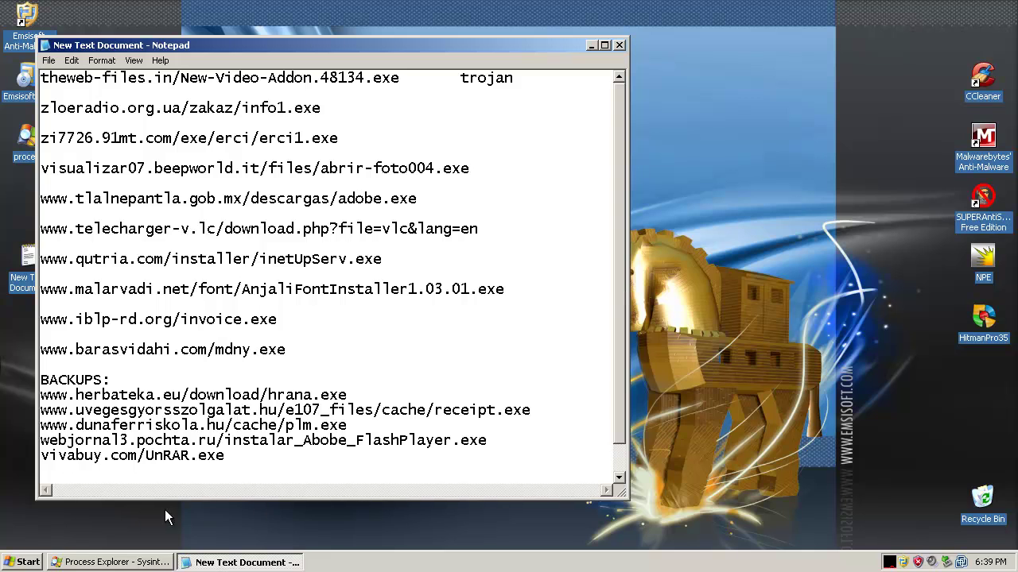
{"action": "left_click", "coordinate": [21, 566]}
{"action": "left_click", "coordinate": [293, 255]}
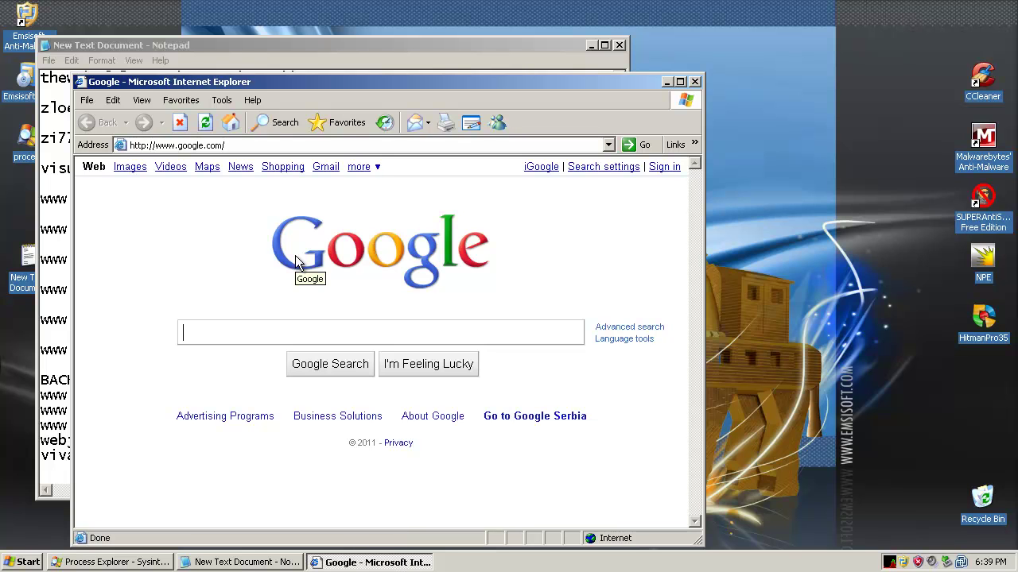
Copy the first malware URL from Notepad into Internet Explorer's address bar and load it.
{"action": "left_click_drag", "start_coordinate": [445, 80], "coordinate": [863, 50]}
{"action": "left_click", "coordinate": [251, 77]}
{"action": "double_click", "coordinate": [251, 77]}
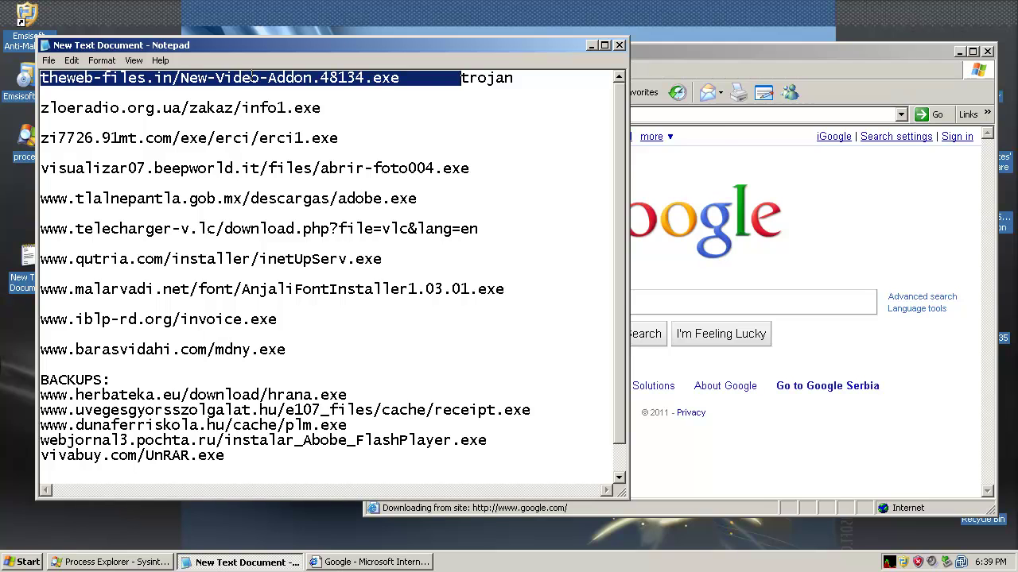
{"action": "left_click", "coordinate": [720, 116]}
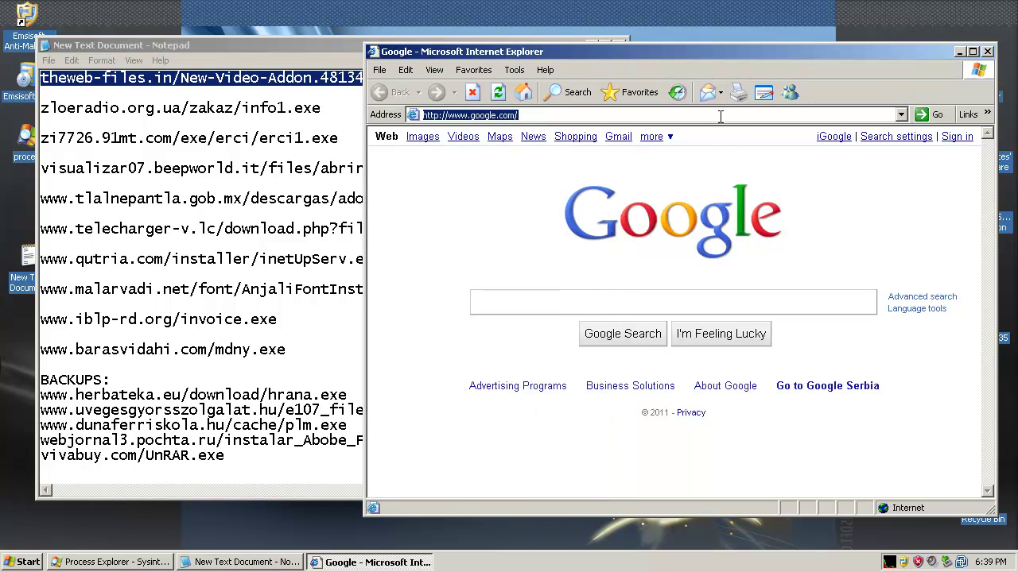
{"action": "key", "text": "ctrl+v"}
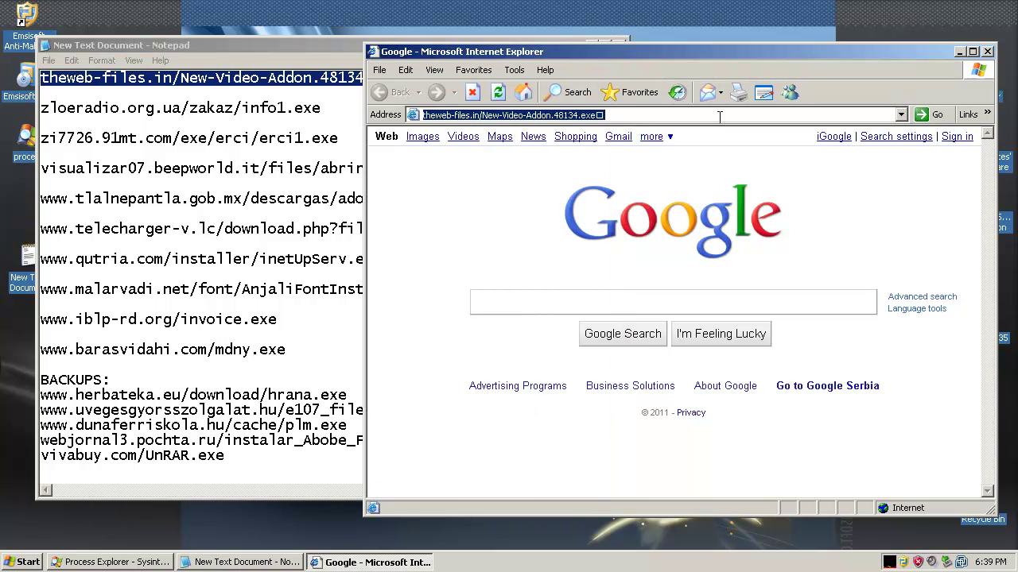
{"action": "key", "text": "ctrl+a"}
{"action": "key", "text": "Return"}
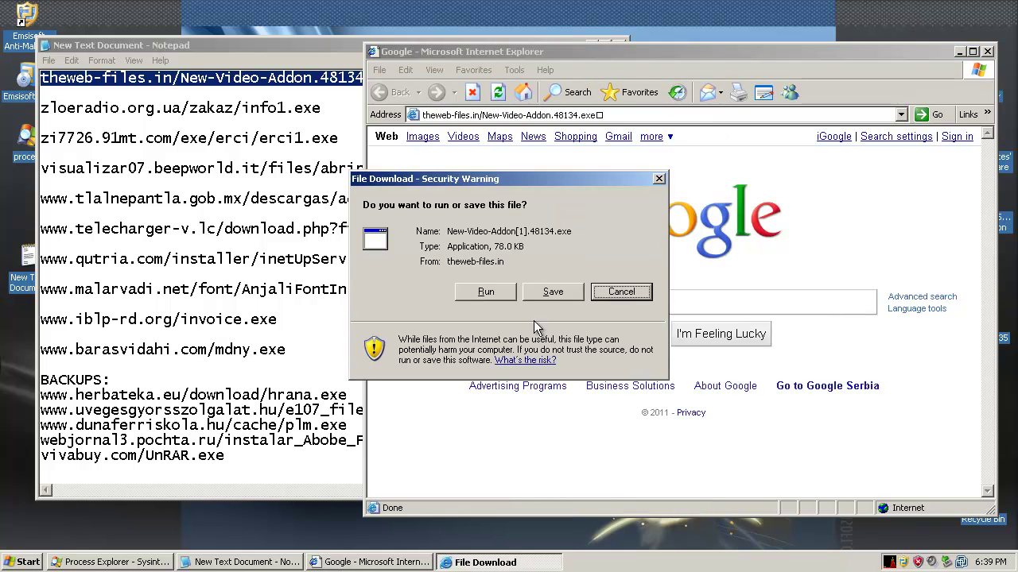
Run the downloaded New-Video-Addon file through both security prompts.
{"action": "left_click", "coordinate": [486, 292]}
{"action": "left_click", "coordinate": [569, 288]}
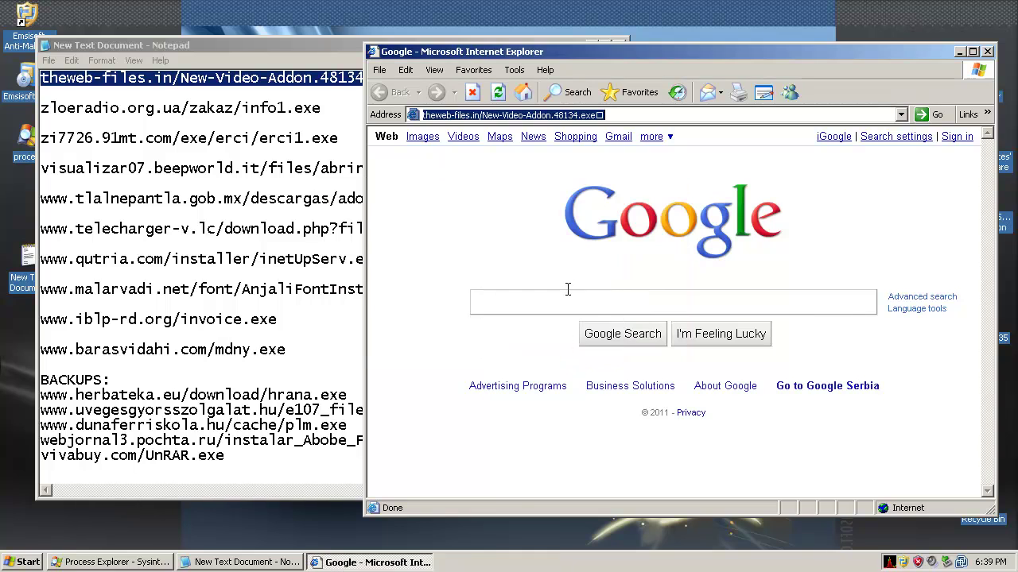
{"action": "left_click", "coordinate": [119, 565]}
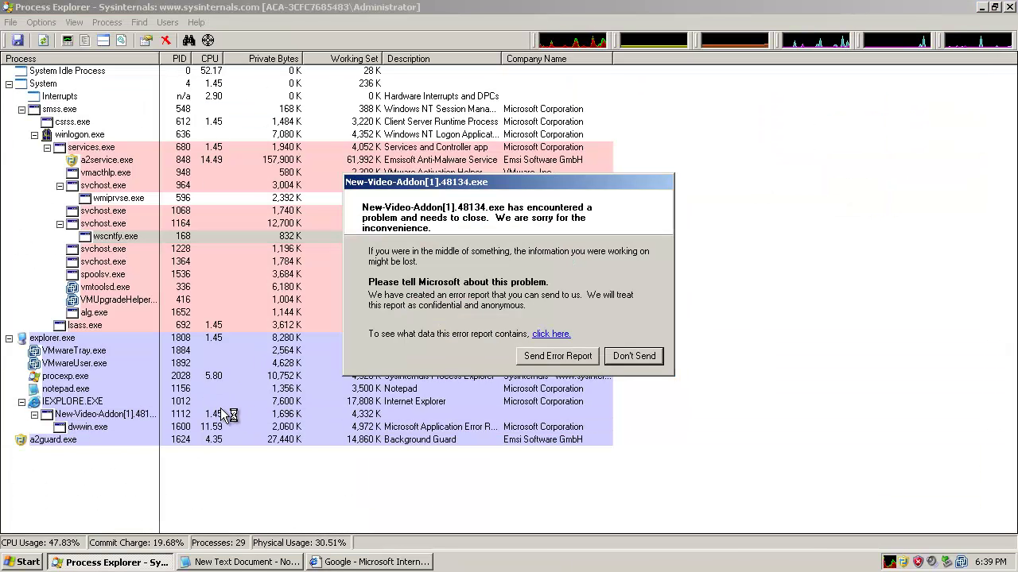
Dismiss the New-Video-Addon crash report without sending it.
{"action": "left_click", "coordinate": [633, 356]}
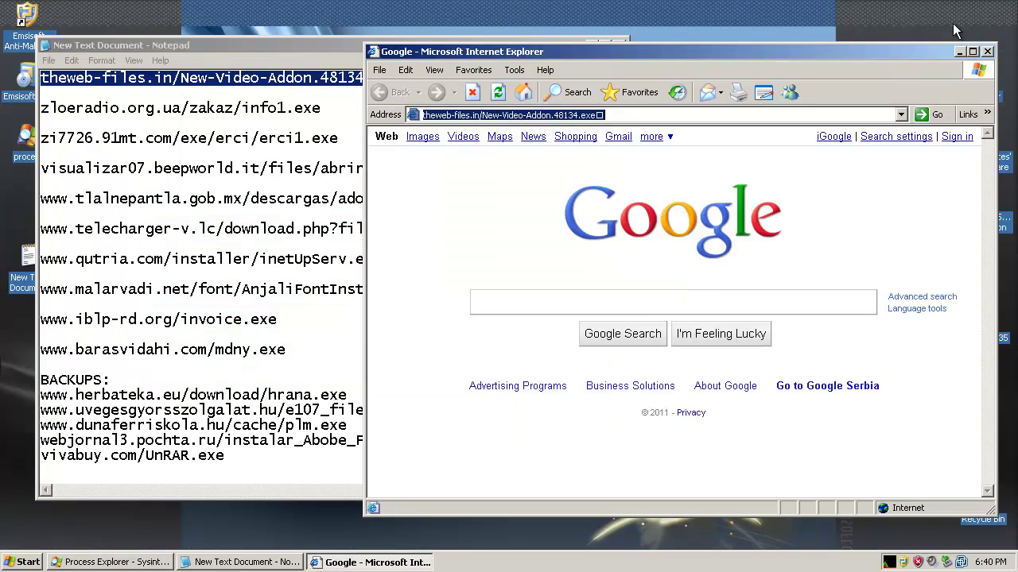
Load the zloeradio.org.ua/zakaz/info1.exe link from Notepad in Internet Explorer.
{"action": "left_click", "coordinate": [982, 7]}
{"action": "left_click", "coordinate": [180, 107]}
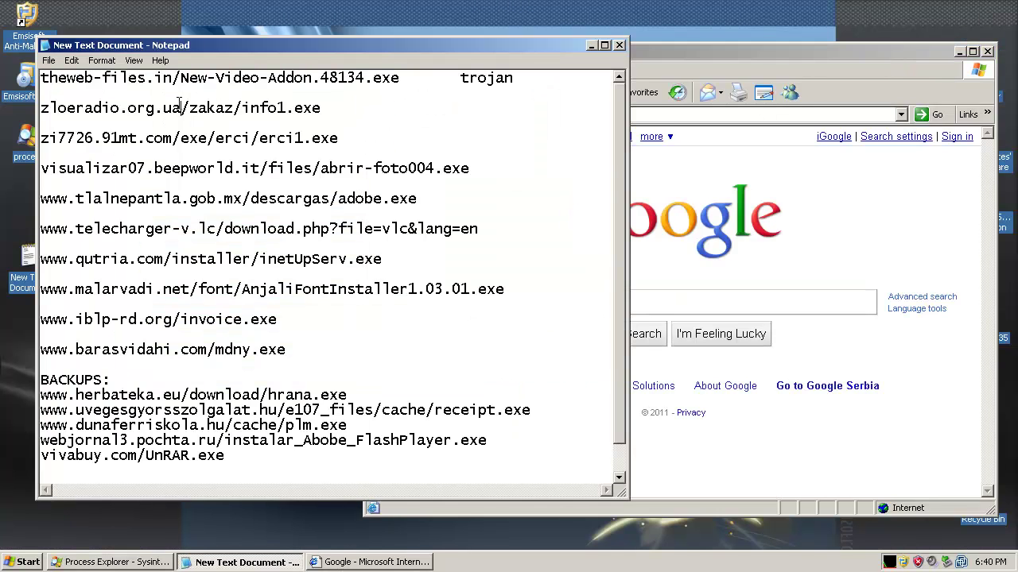
{"action": "double_click", "coordinate": [180, 107]}
{"action": "left_click", "coordinate": [932, 169]}
{"action": "left_click", "coordinate": [766, 116]}
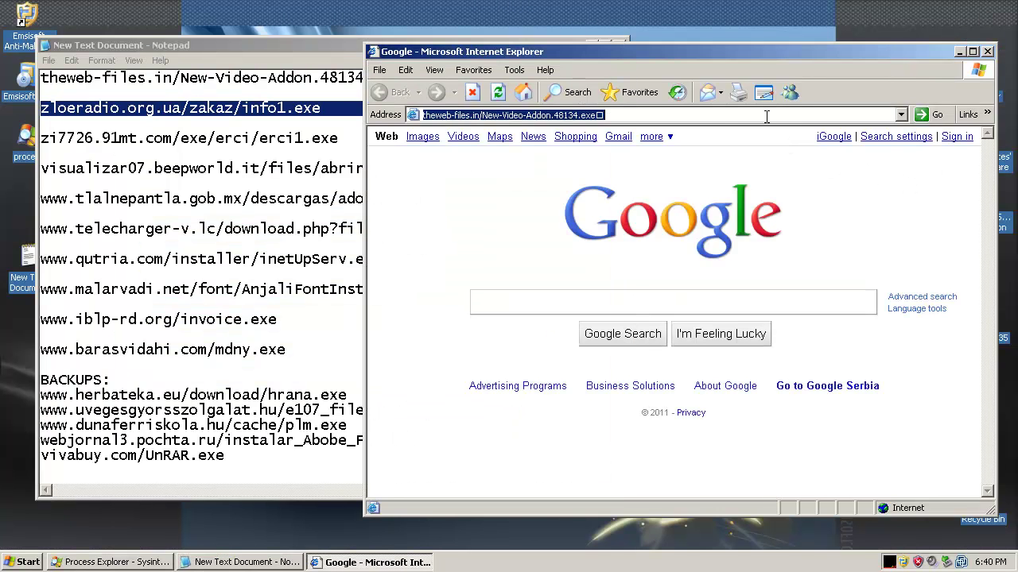
{"action": "key", "text": "ctrl+v"}
{"action": "key", "text": "Return"}
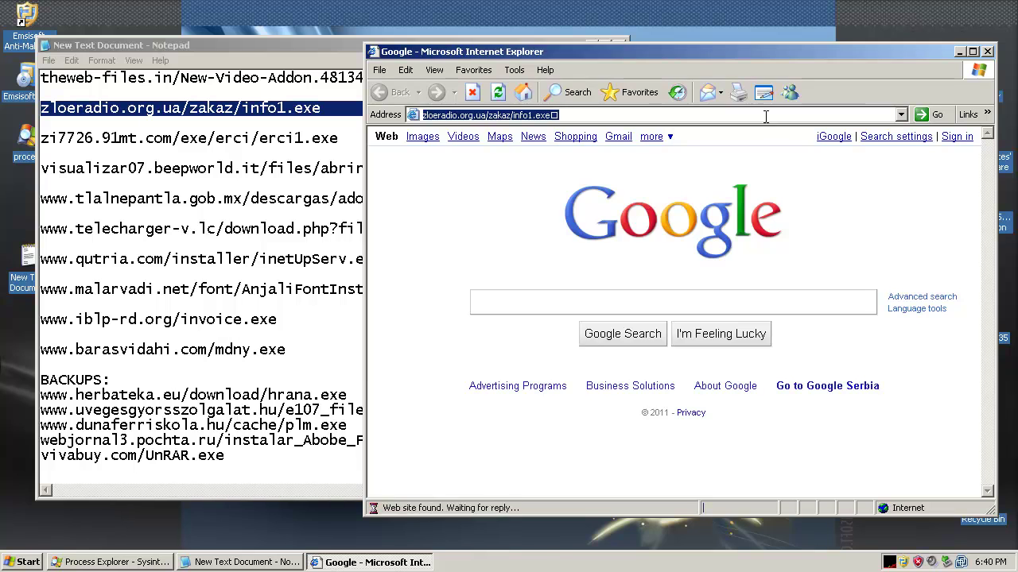
Run info1.exe, then dismiss the invalid Win32 error and Emsisoft's Trojan.SuspectCRC!IK alert.
{"action": "left_click", "coordinate": [487, 291]}
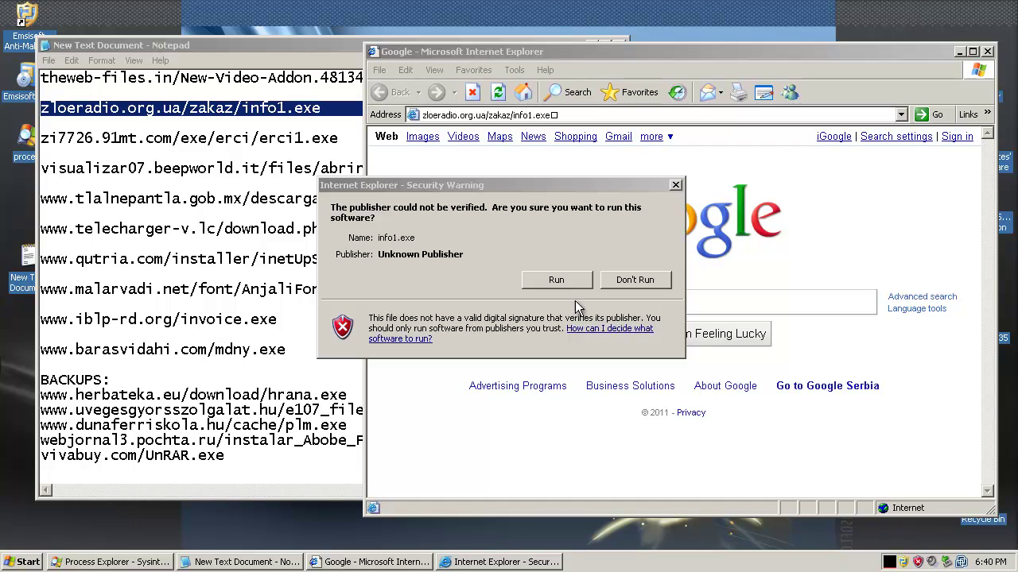
{"action": "left_click", "coordinate": [554, 280]}
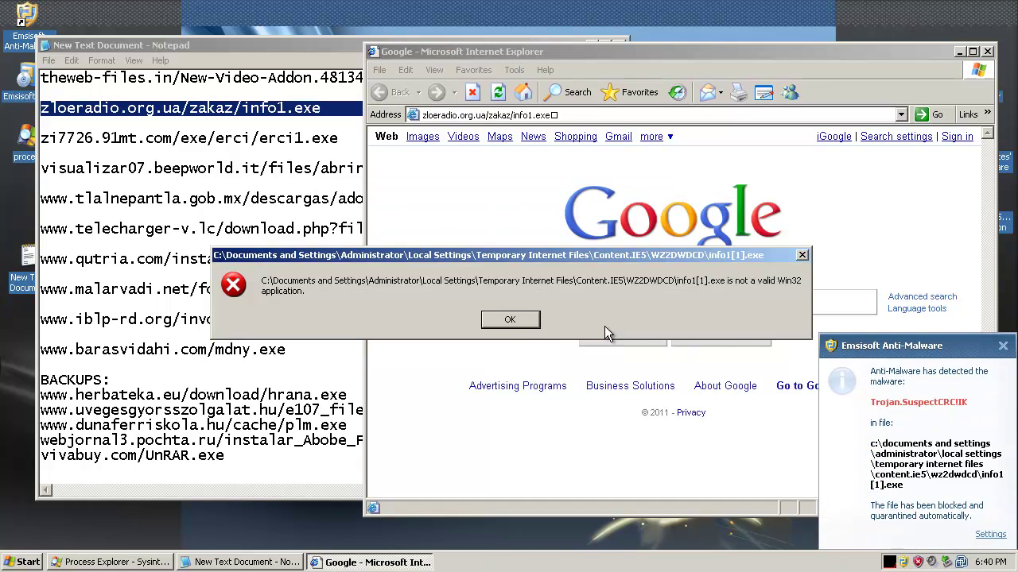
{"action": "left_click", "coordinate": [510, 320]}
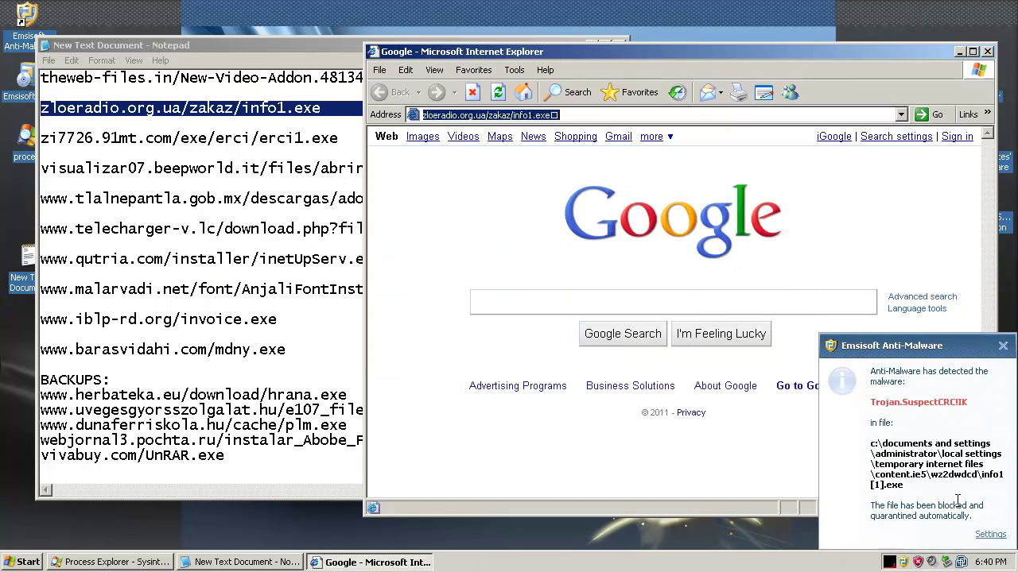
{"action": "left_click", "coordinate": [1003, 348]}
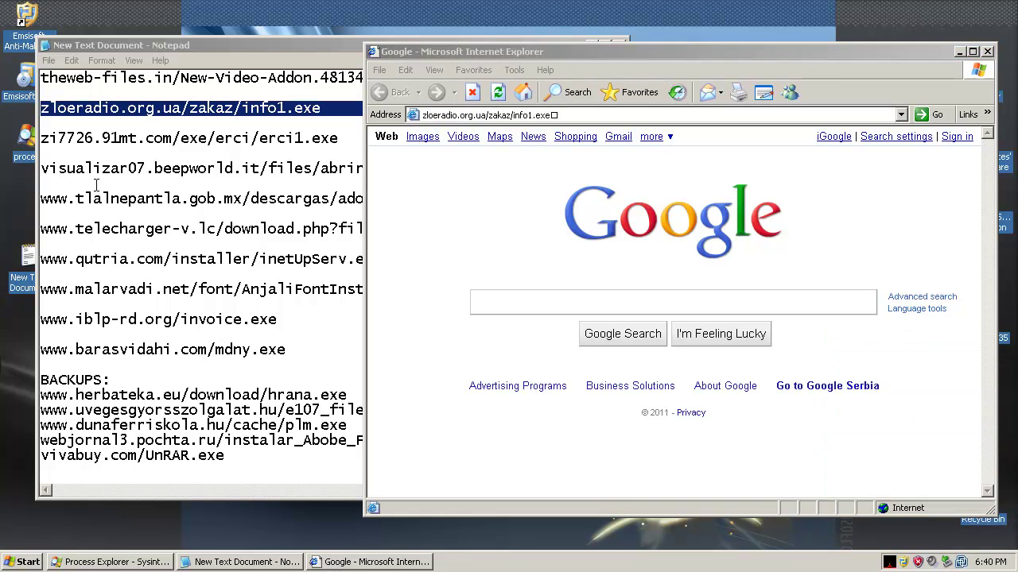
{"action": "double_click", "coordinate": [96, 141]}
{"action": "key", "text": "ctrl+c"}
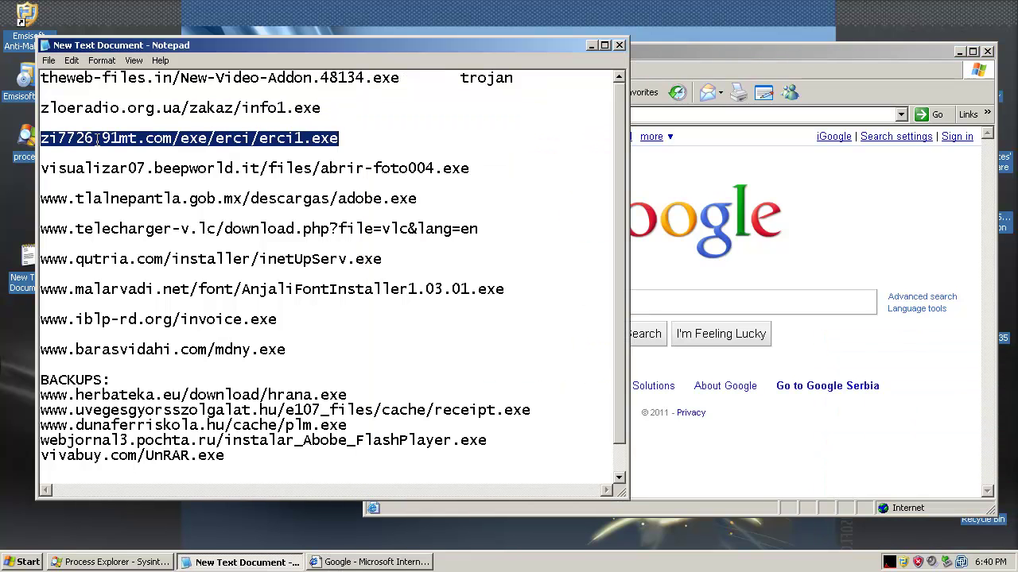
Load the erci1.exe link from zi7726.91mt.com in Internet Explorer.
{"action": "left_click", "coordinate": [689, 159]}
{"action": "left_click", "coordinate": [710, 115]}
{"action": "key", "text": "ctrl+v"}
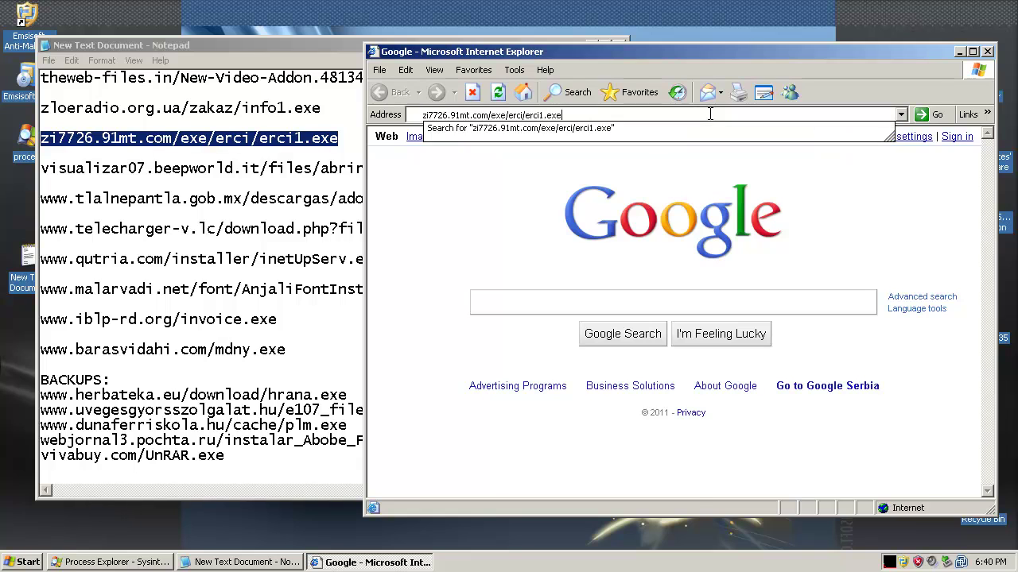
{"action": "key", "text": "Return"}
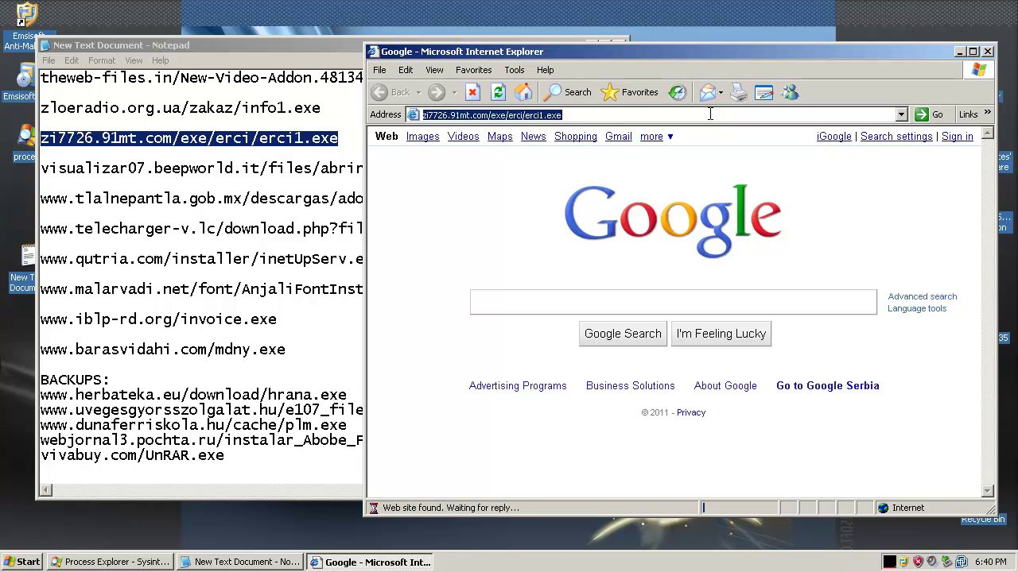
Run erci1.exe past the publisher warning, then dismiss the error and Emsisoft's Trojan-Downloader.VB!IK alerts.
{"action": "left_click", "coordinate": [486, 292]}
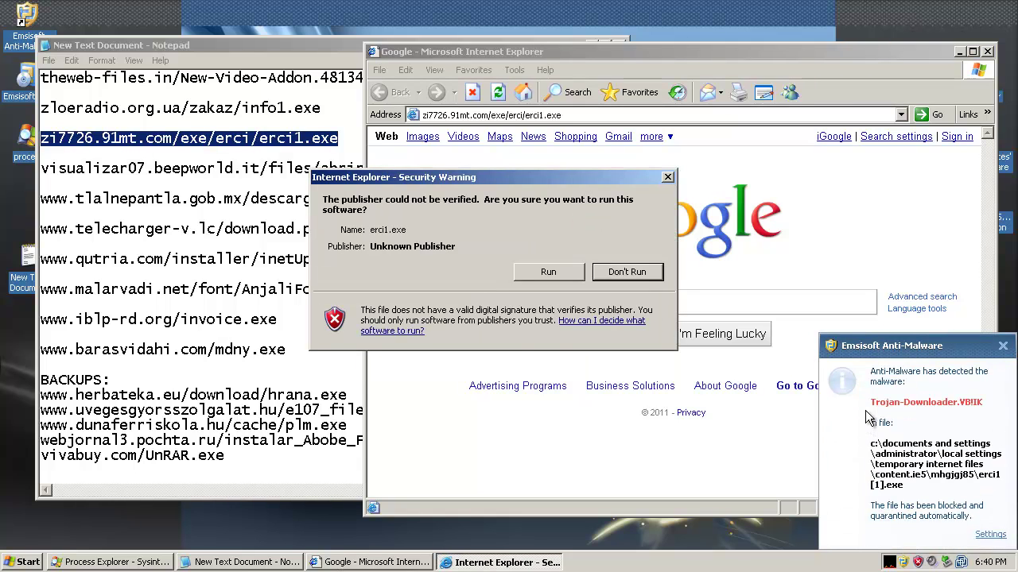
{"action": "left_click", "coordinate": [557, 280]}
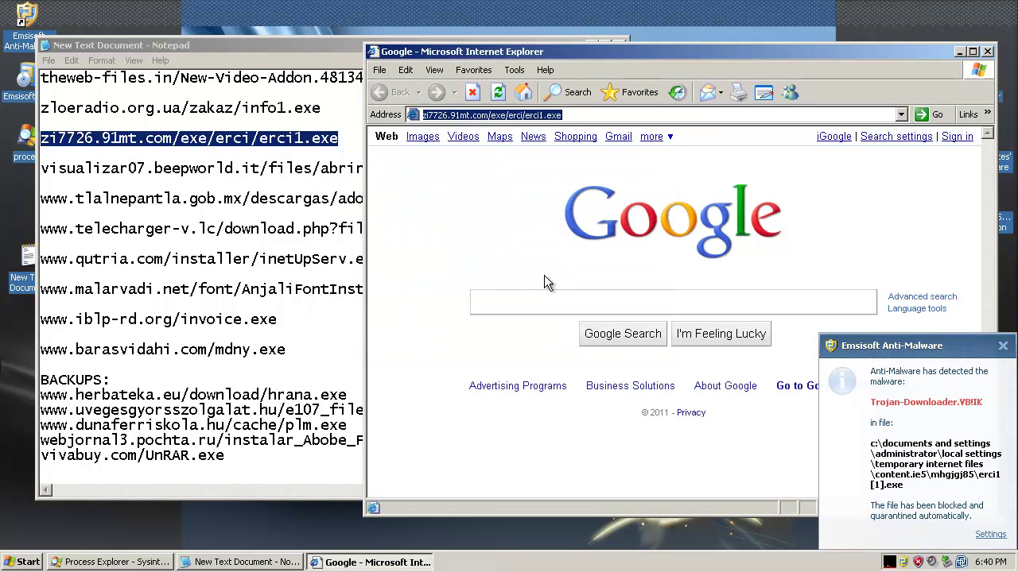
{"action": "left_click", "coordinate": [515, 324]}
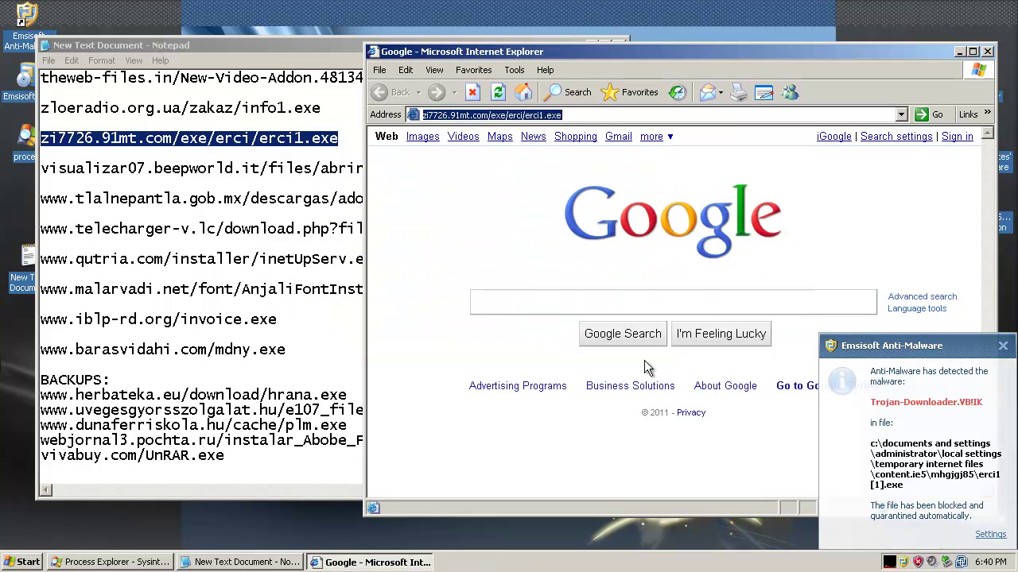
{"action": "left_click", "coordinate": [1002, 346]}
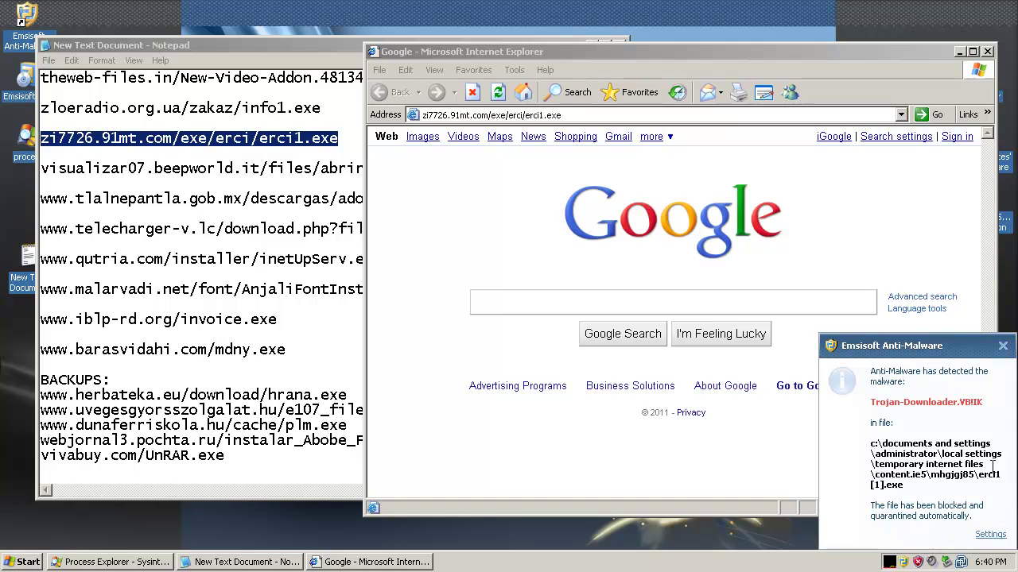
{"action": "left_click", "coordinate": [1003, 347]}
Load the visualizar07.beepworld.it abrir-foto004.exe link in Internet Explorer.
{"action": "double_click", "coordinate": [187, 164]}
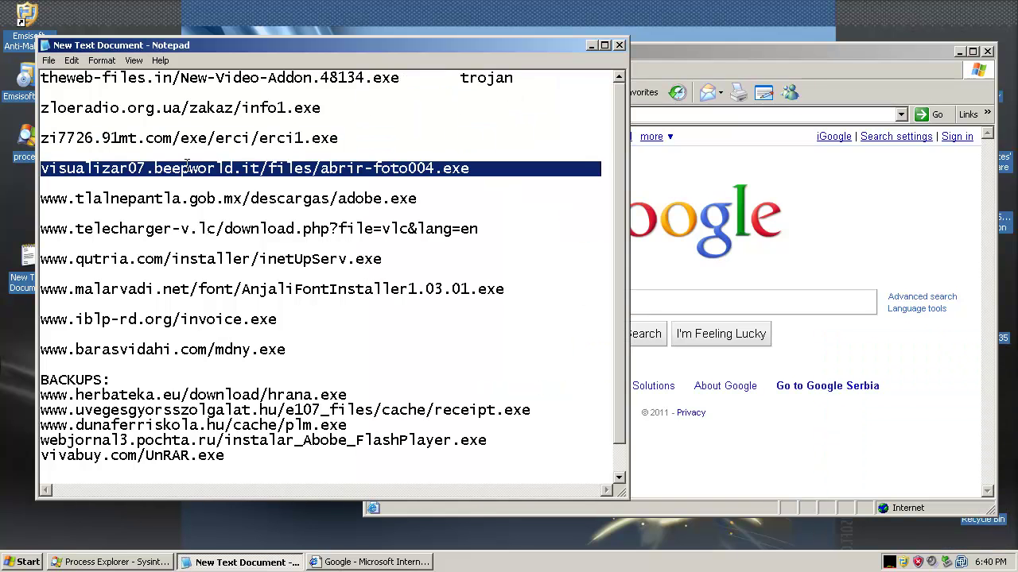
{"action": "left_click", "coordinate": [805, 233]}
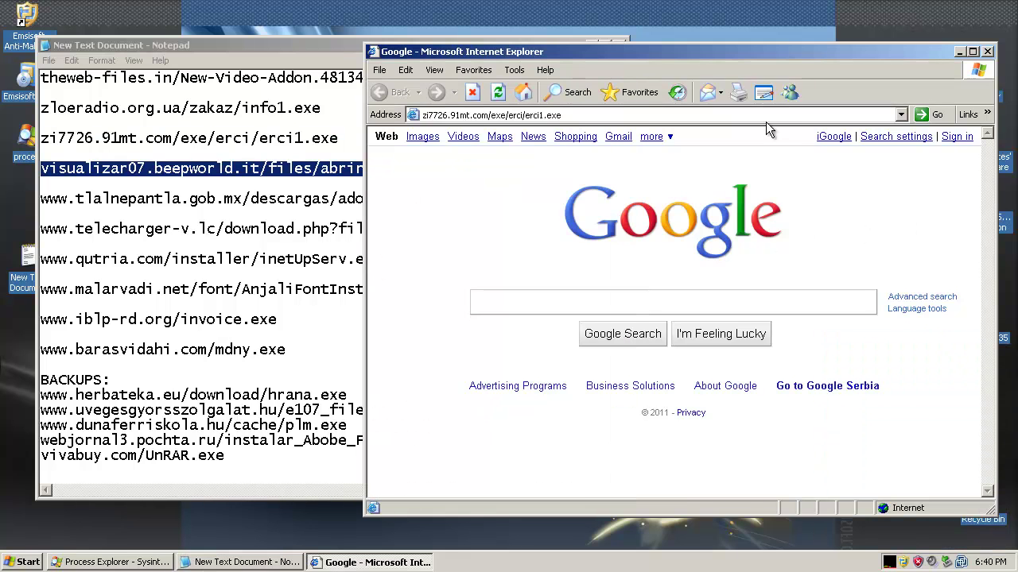
{"action": "left_click", "coordinate": [763, 116]}
{"action": "type", "text": "visualizar07.beepworld.it/files/abrir-foto004.exe□□"}
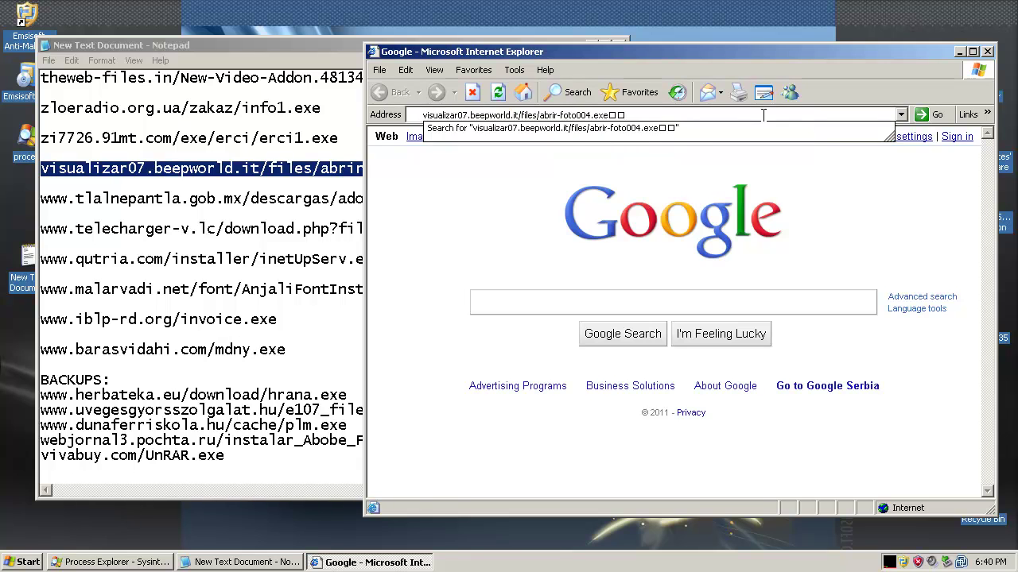
{"action": "key", "text": "Return"}
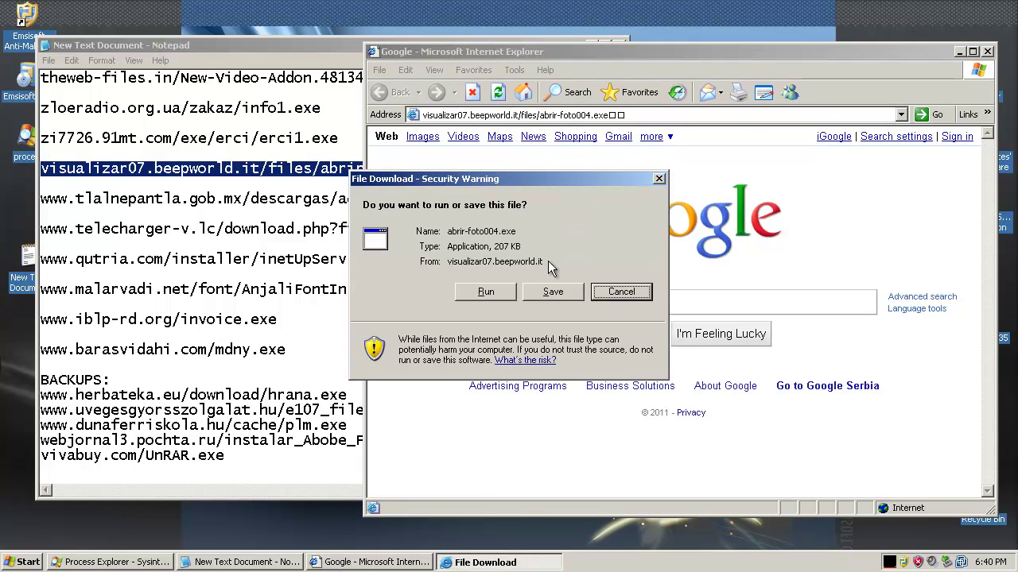
Run abrir-foto004.exe, dismiss the Win32 error and close Emsisoft's Gen.Trojan.Heur!IK alerts.
{"action": "left_click", "coordinate": [477, 292]}
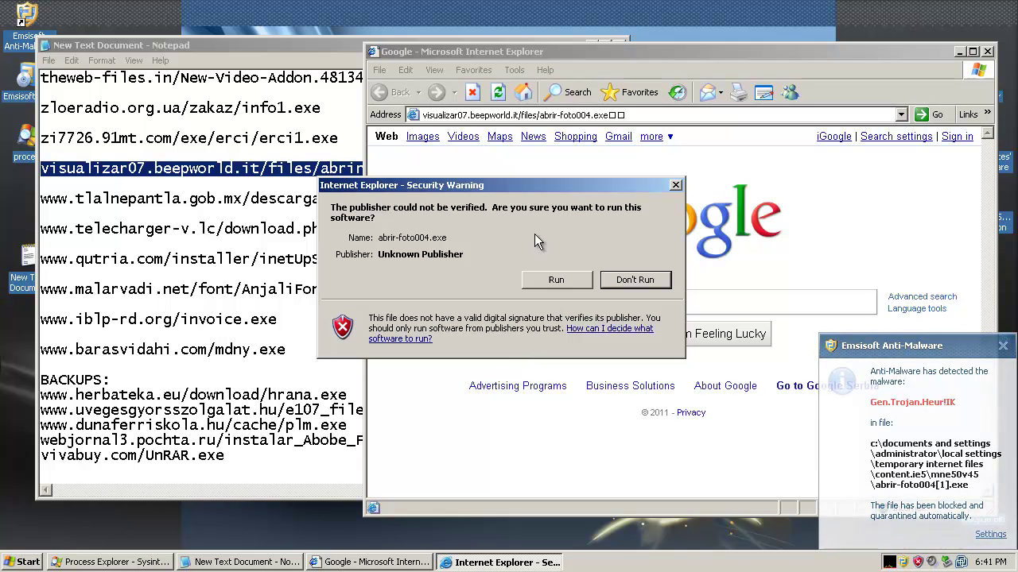
{"action": "left_click_drag", "start_coordinate": [526, 187], "coordinate": [631, 188]}
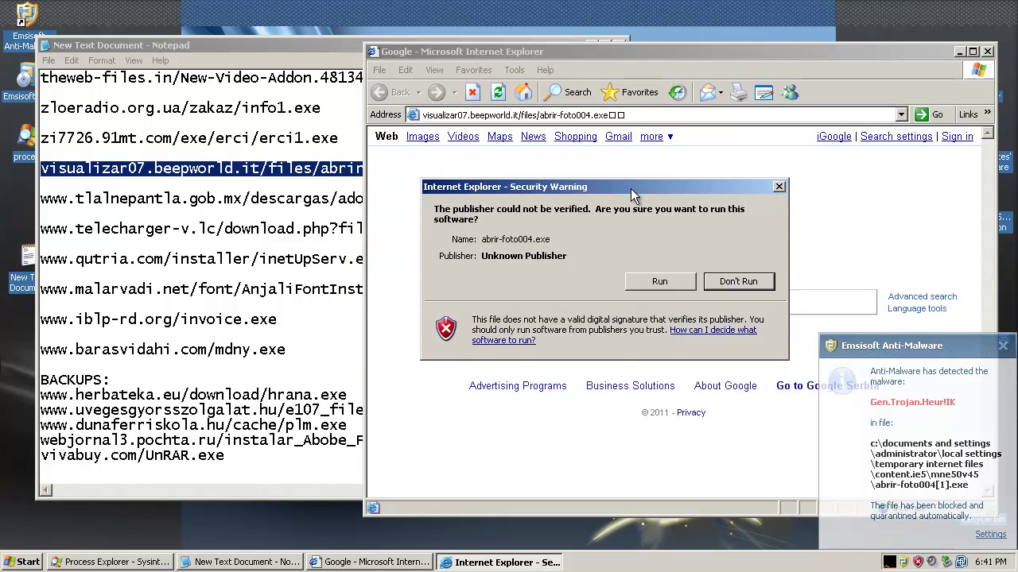
{"action": "left_click", "coordinate": [645, 284]}
{"action": "left_click", "coordinate": [521, 328]}
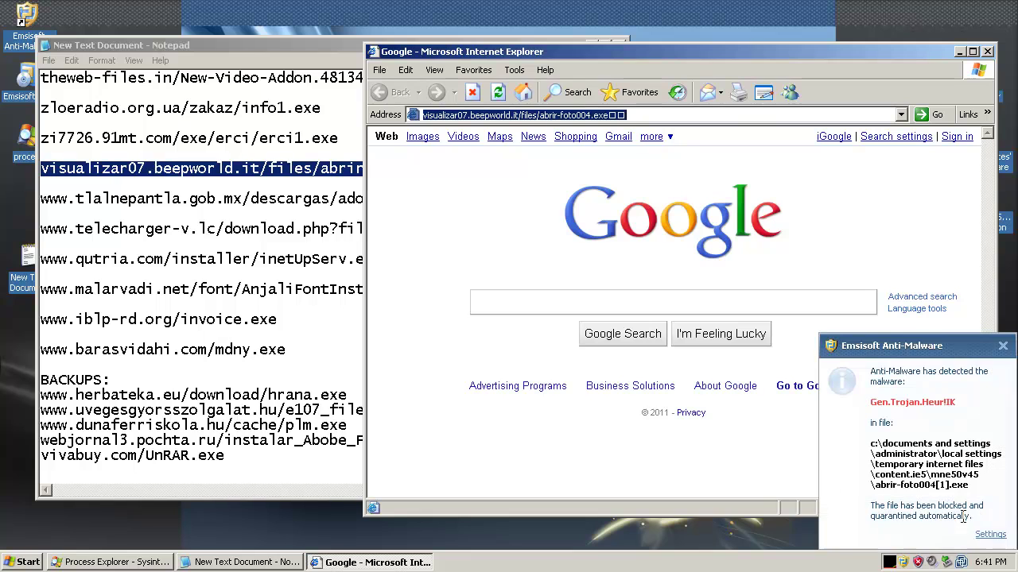
{"action": "left_click", "coordinate": [1003, 349]}
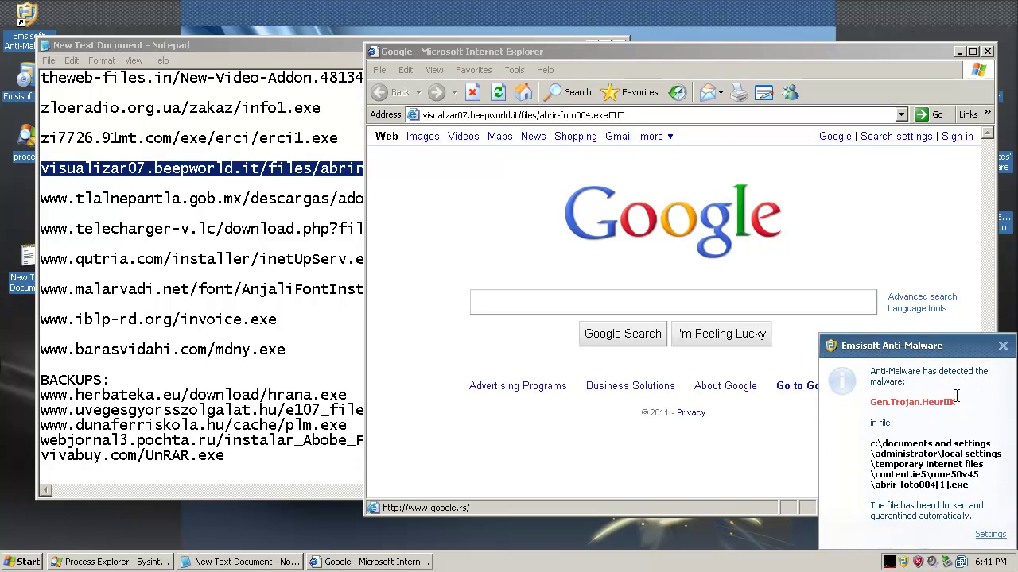
{"action": "left_click", "coordinate": [1003, 349]}
{"action": "left_click_drag", "start_coordinate": [914, 405], "coordinate": [962, 402]}
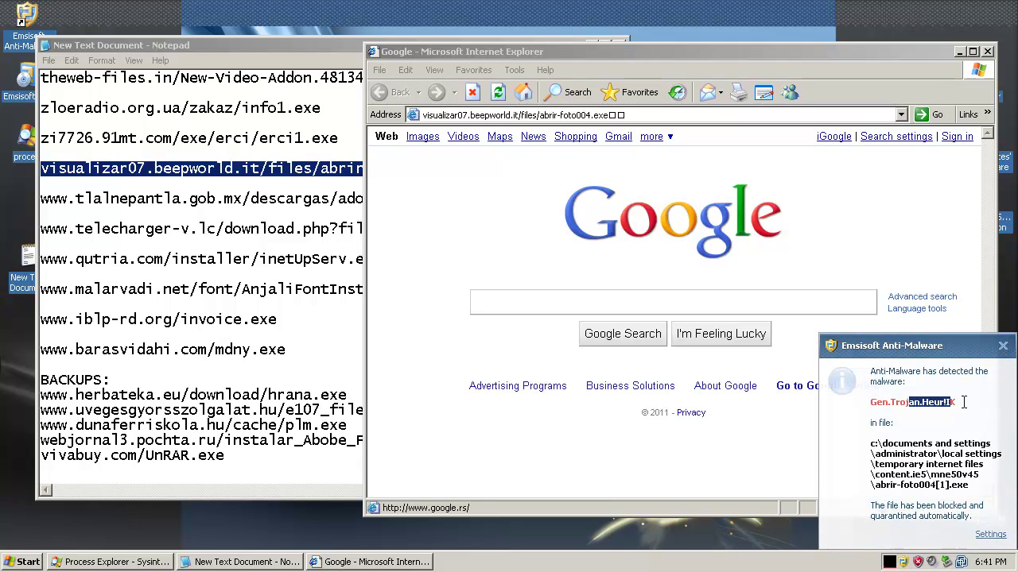
{"action": "left_click", "coordinate": [1003, 345]}
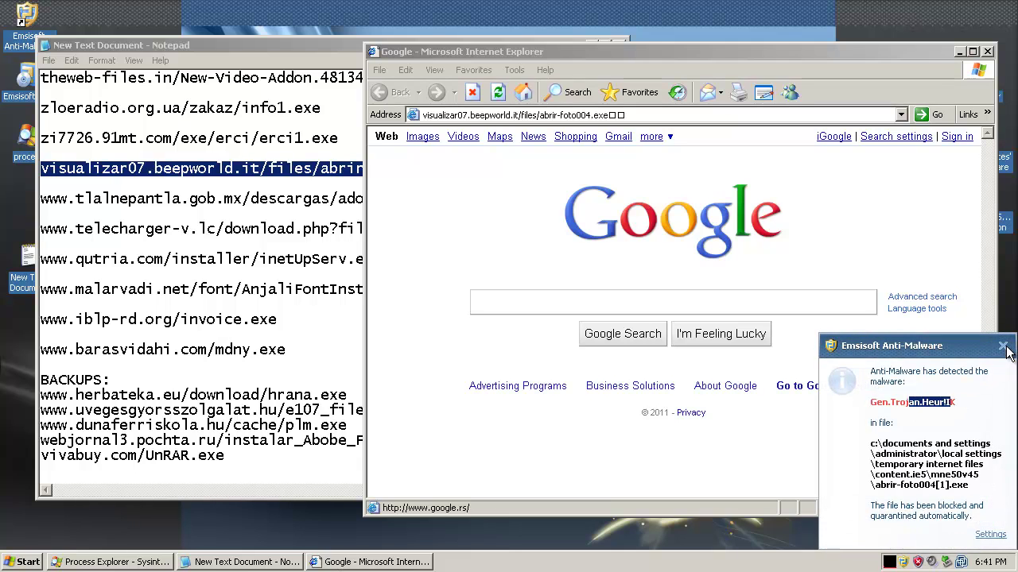
Copy the tlalnepantla.gob.mx adobe.exe URL from the Notepad list.
{"action": "left_click", "coordinate": [190, 192]}
{"action": "double_click", "coordinate": [190, 199]}
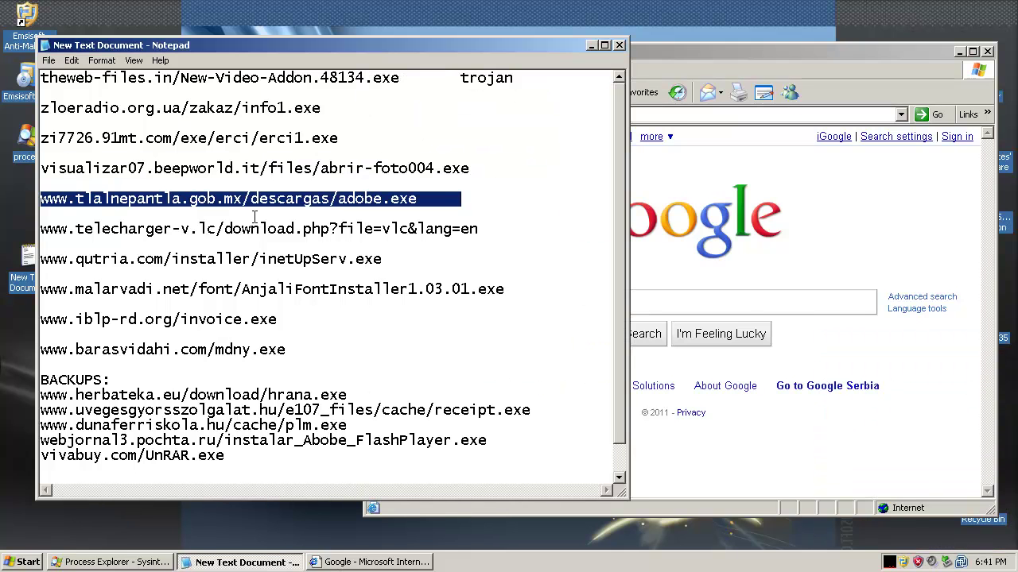
{"action": "key", "text": "ctrl+c"}
Open the adobe.exe link in Internet Explorer and run the Adobe Reader 7.0 installer.
{"action": "left_click", "coordinate": [869, 268]}
{"action": "left_click", "coordinate": [763, 116]}
{"action": "key", "text": "ctrl+v"}
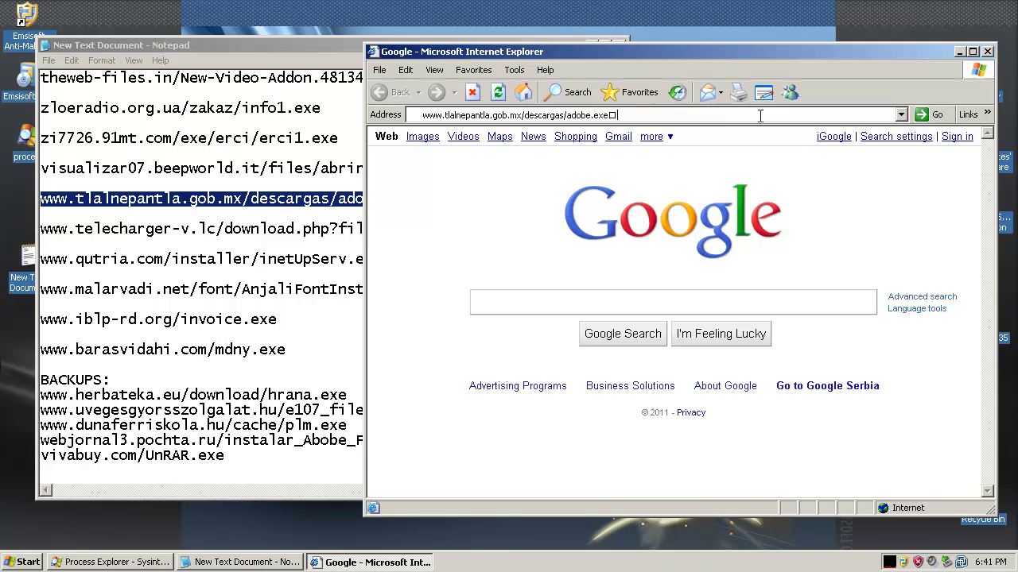
{"action": "key", "text": "Return"}
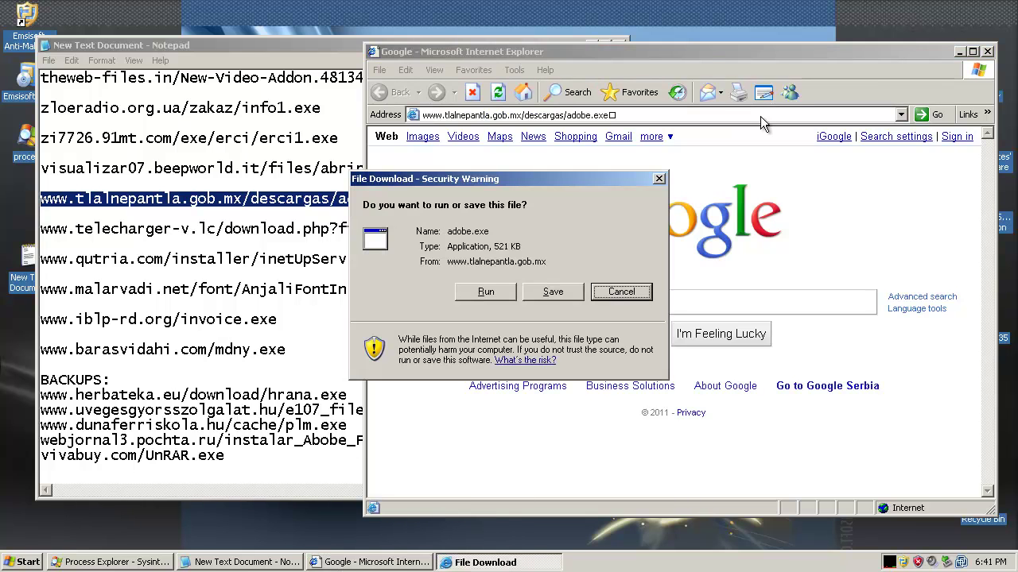
{"action": "left_click", "coordinate": [486, 292]}
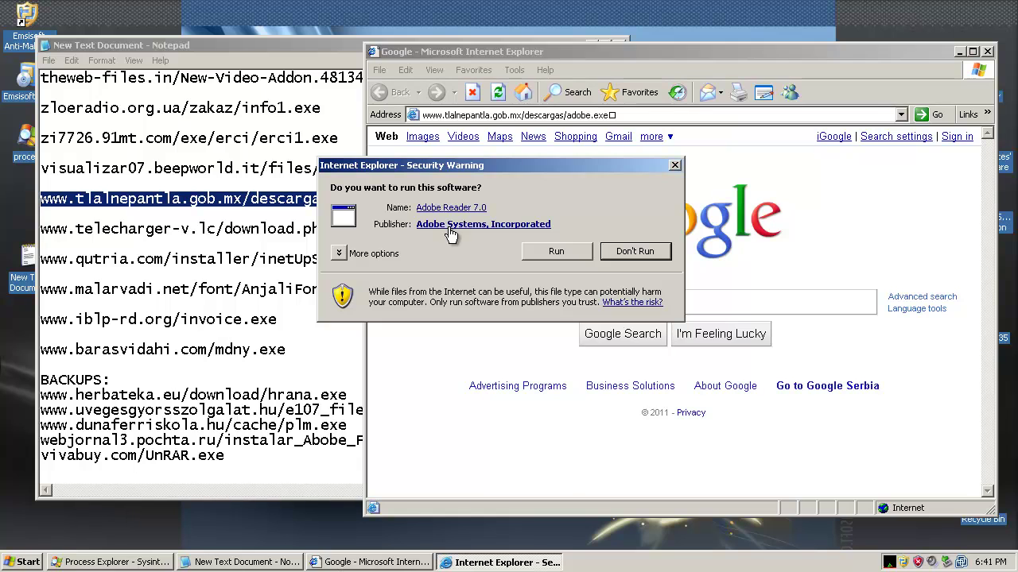
{"action": "left_click", "coordinate": [561, 248]}
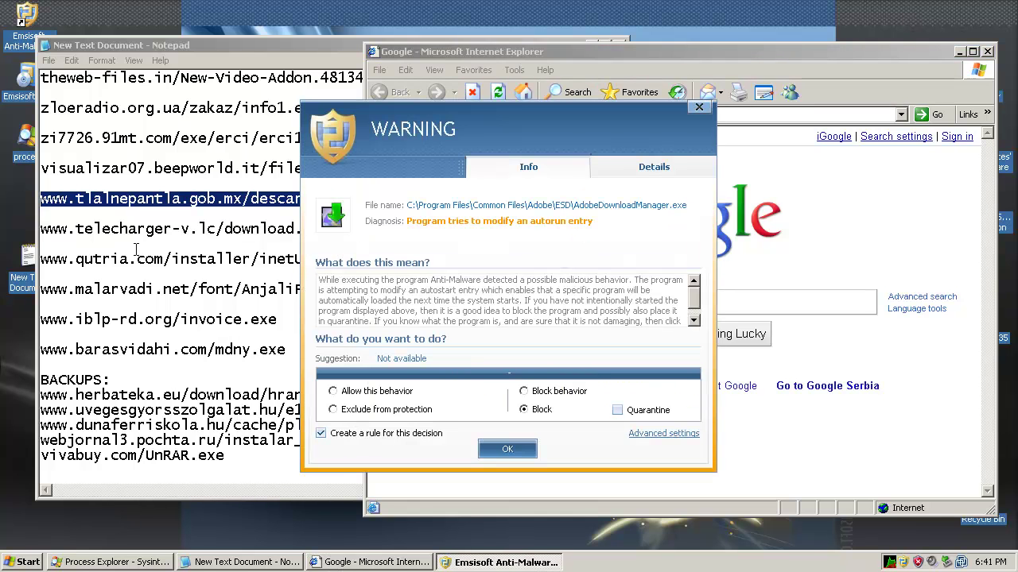
Move the Emsisoft warning aside and read its autorun-modification explanation.
{"action": "left_click_drag", "start_coordinate": [527, 136], "coordinate": [571, 137]}
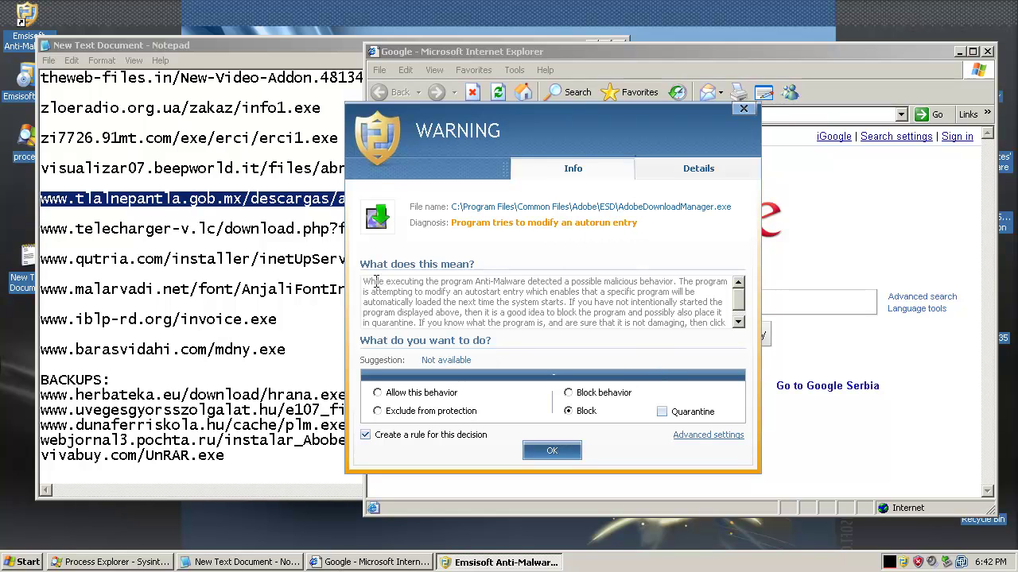
{"action": "left_click_drag", "start_coordinate": [376, 281], "coordinate": [623, 292]}
{"action": "left_click", "coordinate": [682, 284]}
{"action": "left_click_drag", "start_coordinate": [370, 295], "coordinate": [697, 294]}
{"action": "left_click", "coordinate": [448, 297]}
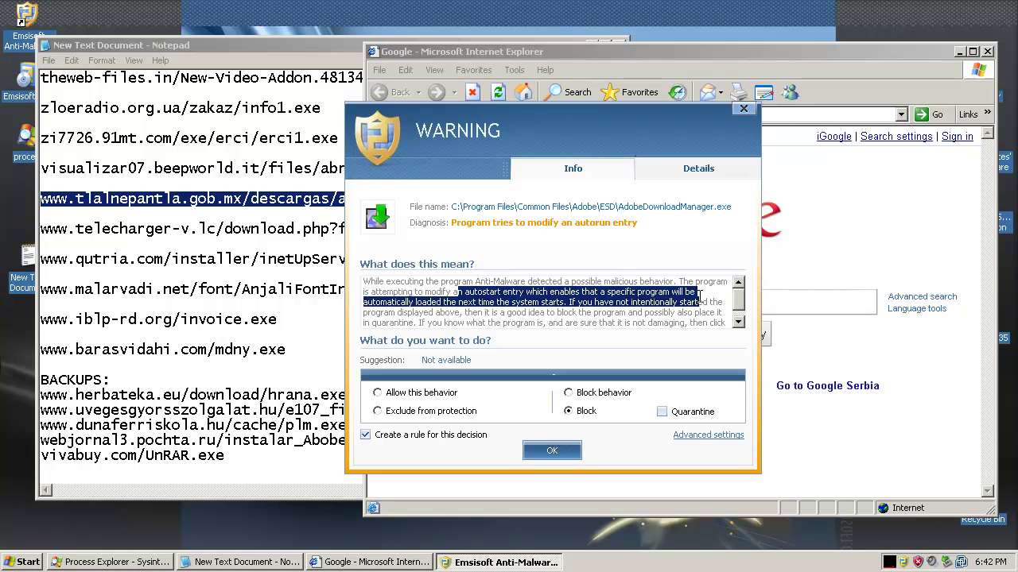
{"action": "left_click", "coordinate": [602, 312]}
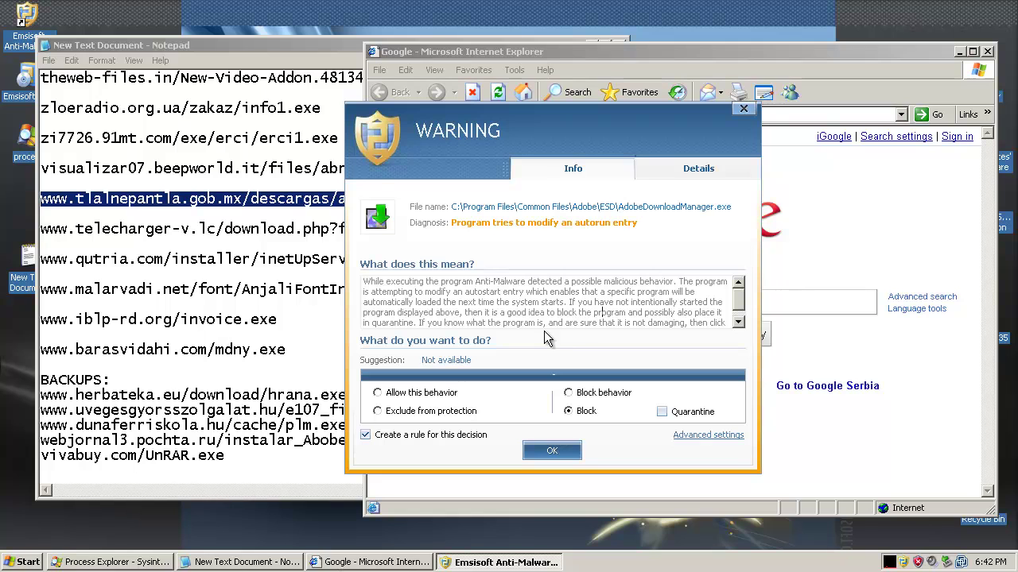
Choose to block AdobeDownloadManager.exe entirely and also send it to quarantine.
{"action": "left_click", "coordinate": [592, 396]}
{"action": "left_click_drag", "start_coordinate": [480, 282], "coordinate": [681, 285]}
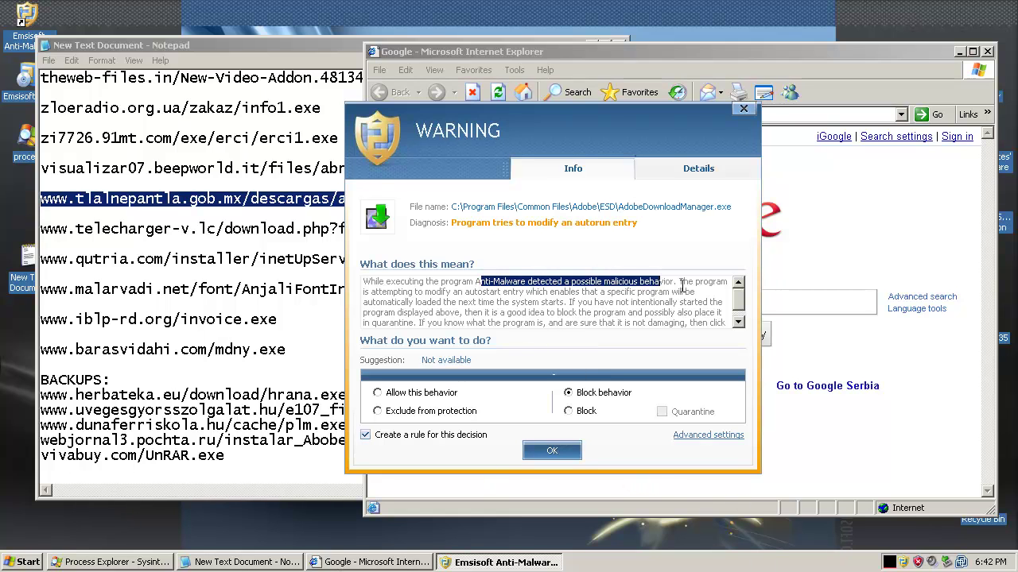
{"action": "left_click", "coordinate": [681, 282]}
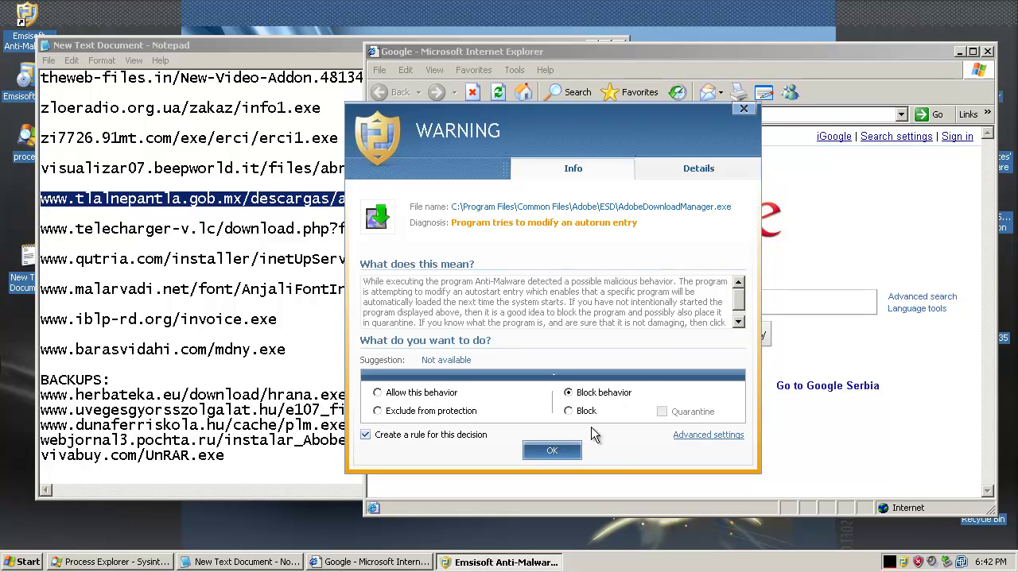
{"action": "left_click", "coordinate": [568, 411]}
{"action": "left_click", "coordinate": [665, 413]}
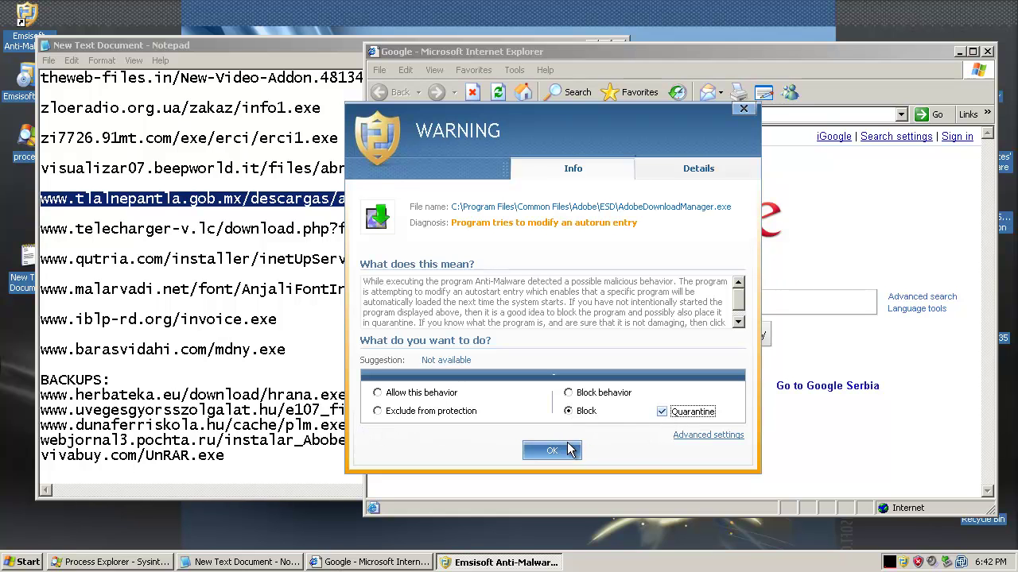
Confirm the block decision, then load the telecharger-v.lc VLC link in Internet Explorer.
{"action": "left_click", "coordinate": [552, 451]}
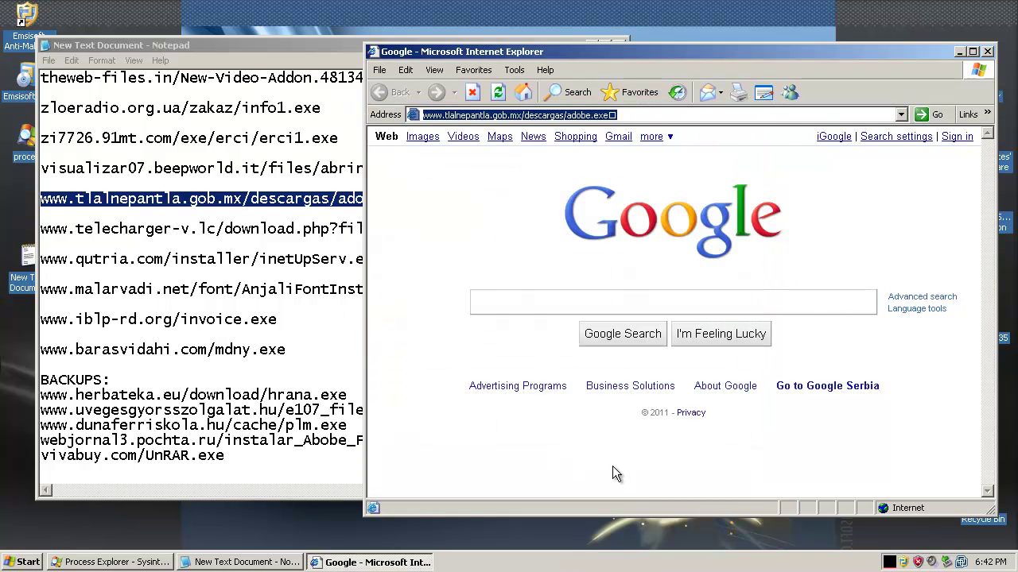
{"action": "triple_click", "coordinate": [209, 227]}
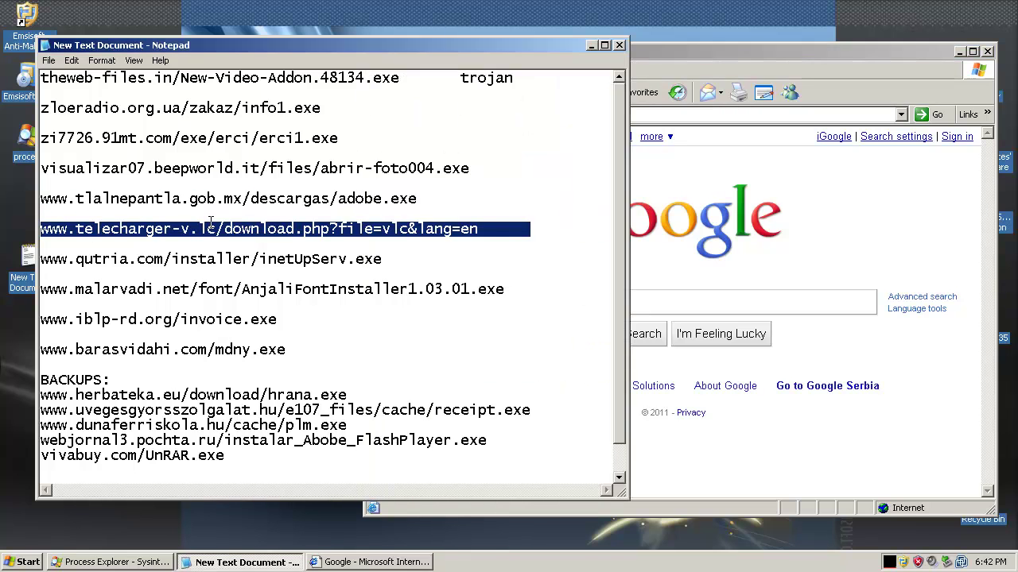
{"action": "left_click", "coordinate": [853, 193]}
{"action": "left_click", "coordinate": [750, 116]}
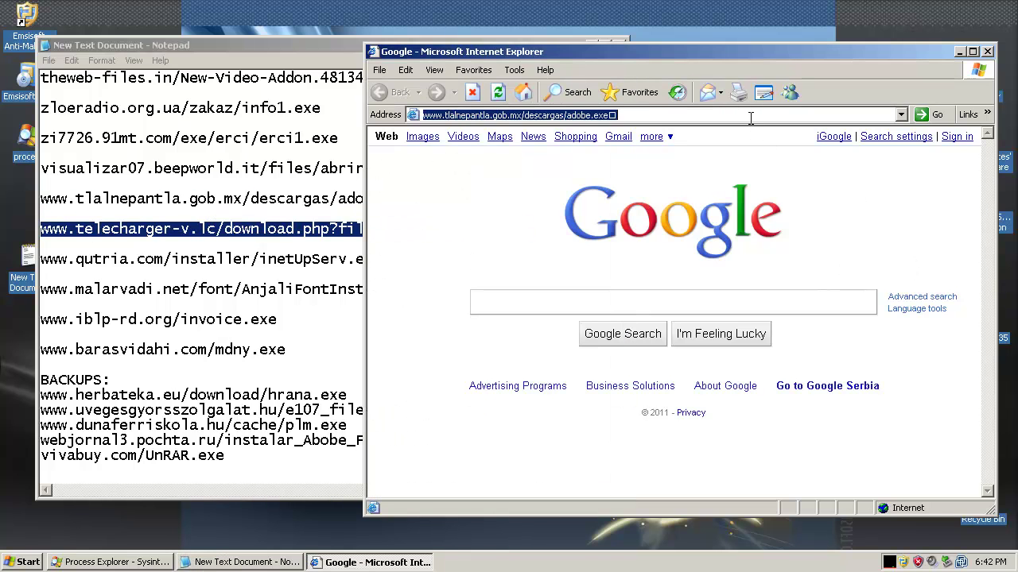
{"action": "key", "text": "ctrl+v"}
{"action": "key", "text": "Return"}
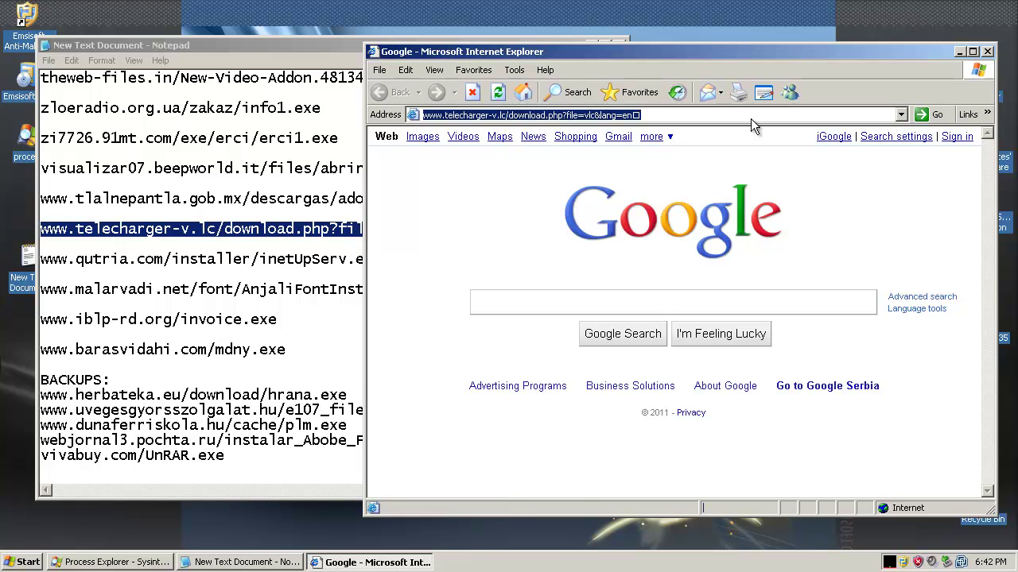
Run vlc-en.exe past the publisher warning and dismiss the invalid application error.
{"action": "left_click", "coordinate": [508, 292]}
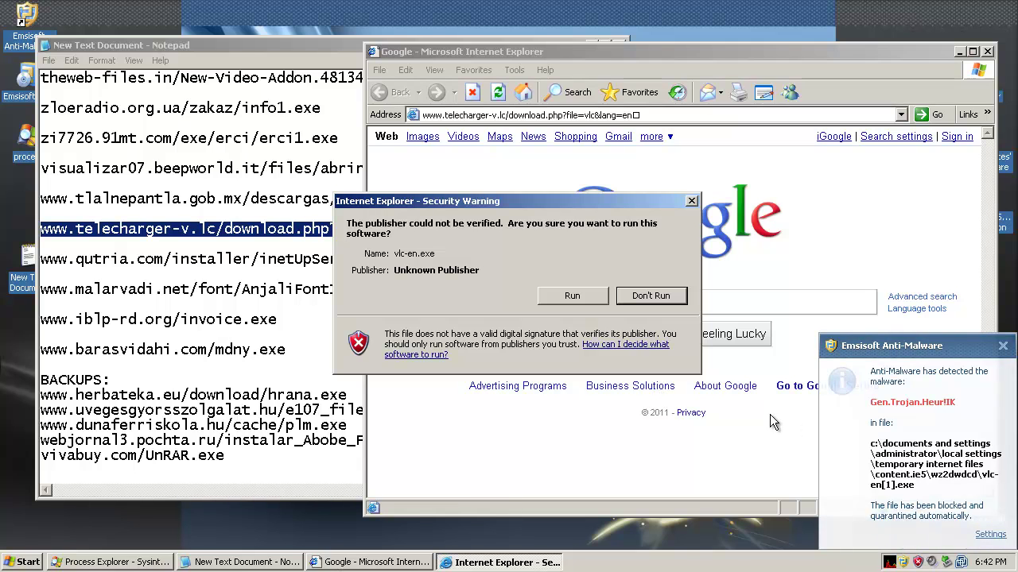
{"action": "left_click", "coordinate": [571, 296]}
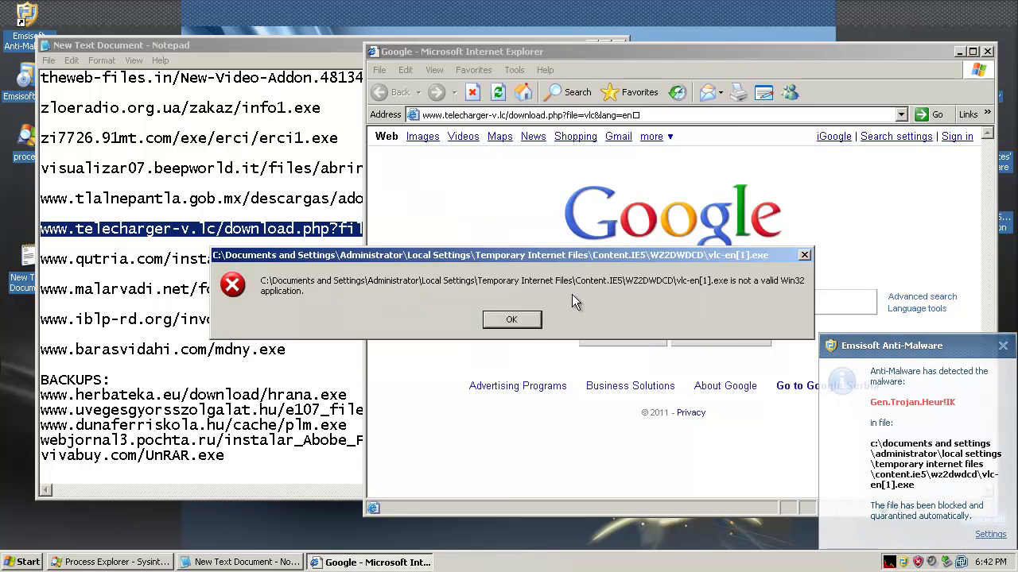
{"action": "left_click", "coordinate": [523, 320]}
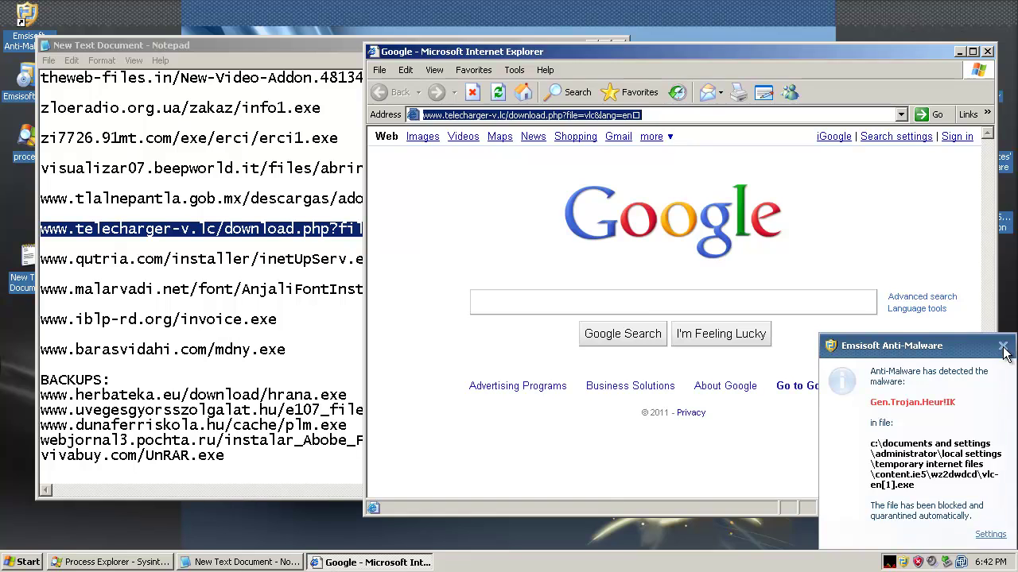
Copy the qutria.com inetUpServ.exe URL from Notepad and load it in Internet Explorer.
{"action": "left_click", "coordinate": [40, 259]}
{"action": "left_click_drag", "start_coordinate": [41, 260], "coordinate": [388, 280]}
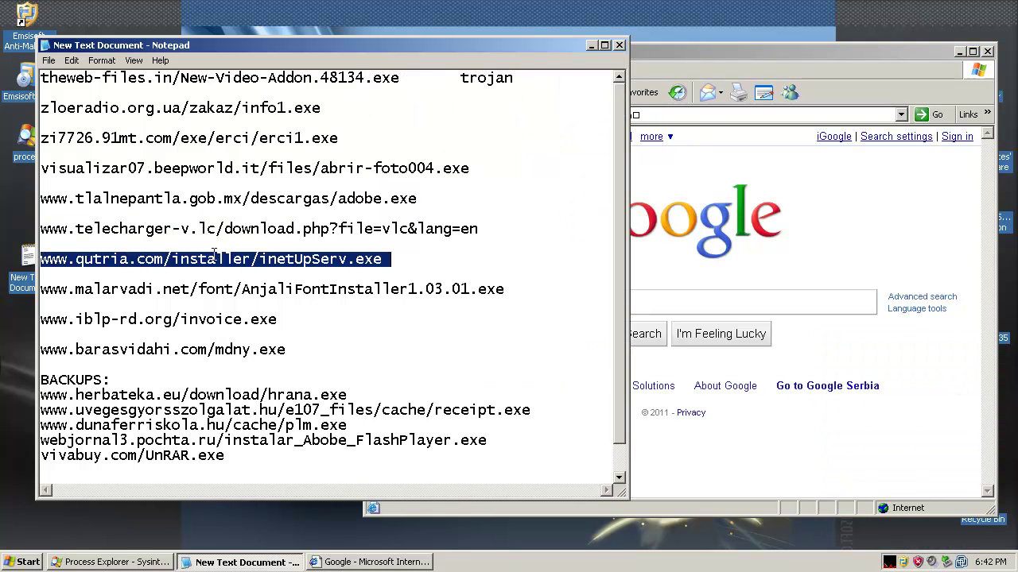
{"action": "key", "text": "ctrl+c"}
{"action": "left_click", "coordinate": [906, 218]}
{"action": "left_click", "coordinate": [772, 116]}
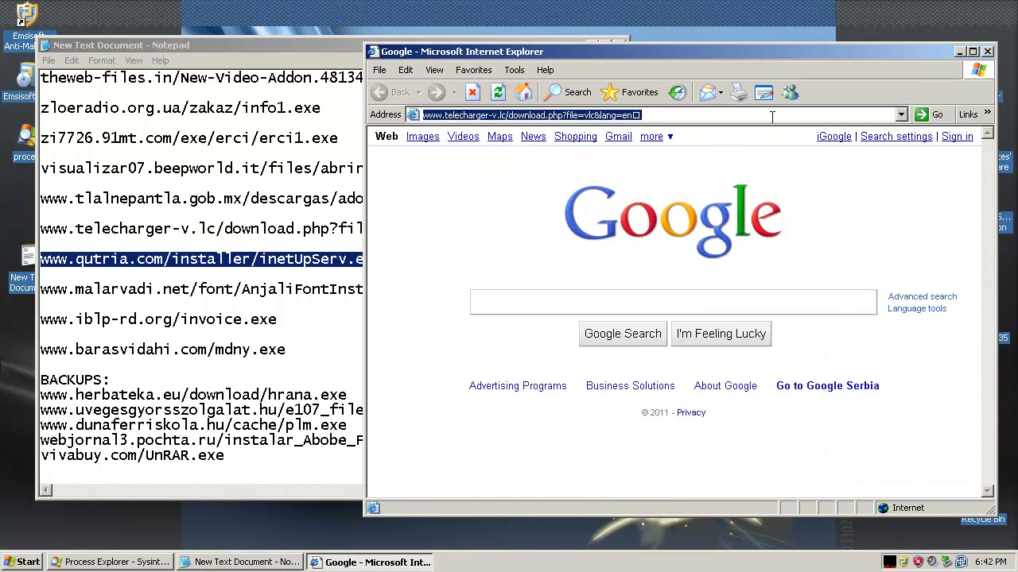
{"action": "key", "text": "ctrl+v"}
{"action": "key", "text": "Return"}
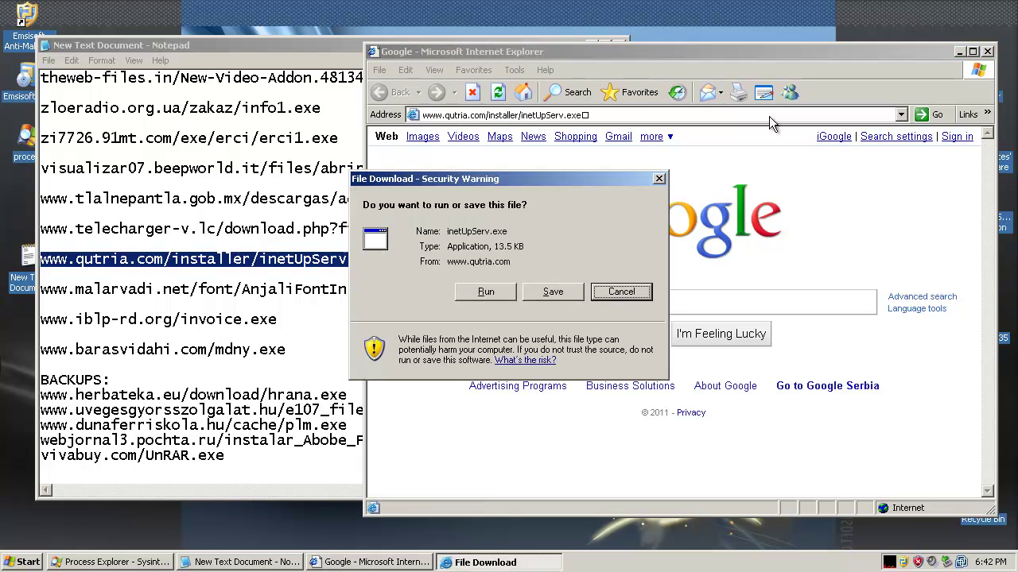
Run inetUpServ.exe, dismiss the error and close Emsisoft's Trojan-Downloader.PinchLord!IK alert.
{"action": "left_click", "coordinate": [486, 292]}
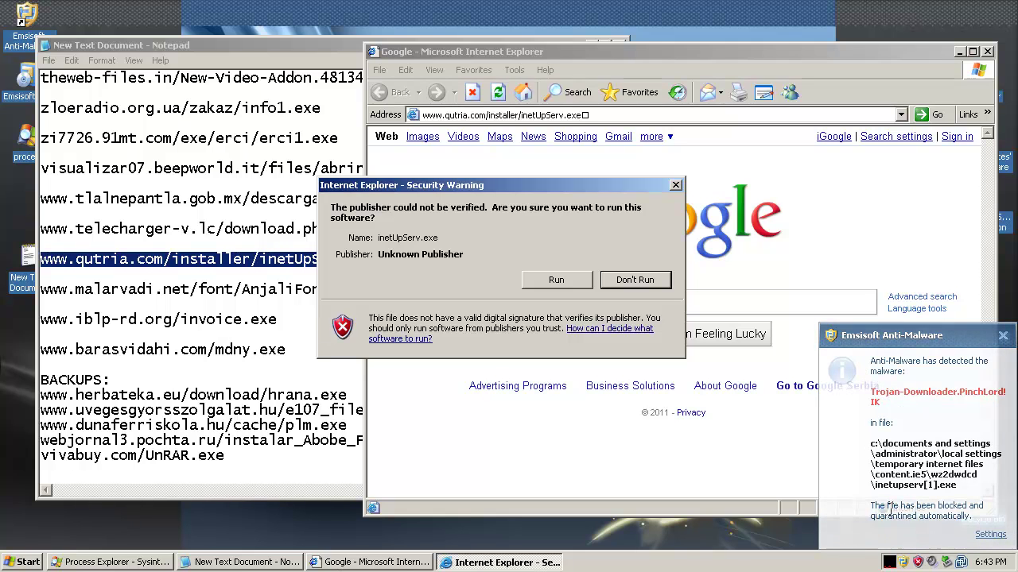
{"action": "left_click", "coordinate": [555, 280]}
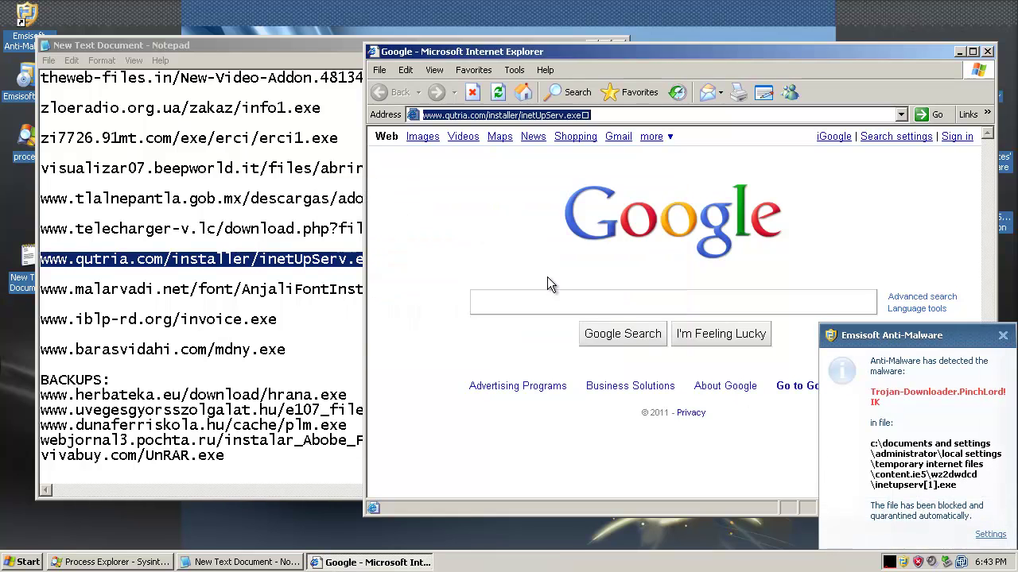
{"action": "left_click", "coordinate": [522, 322]}
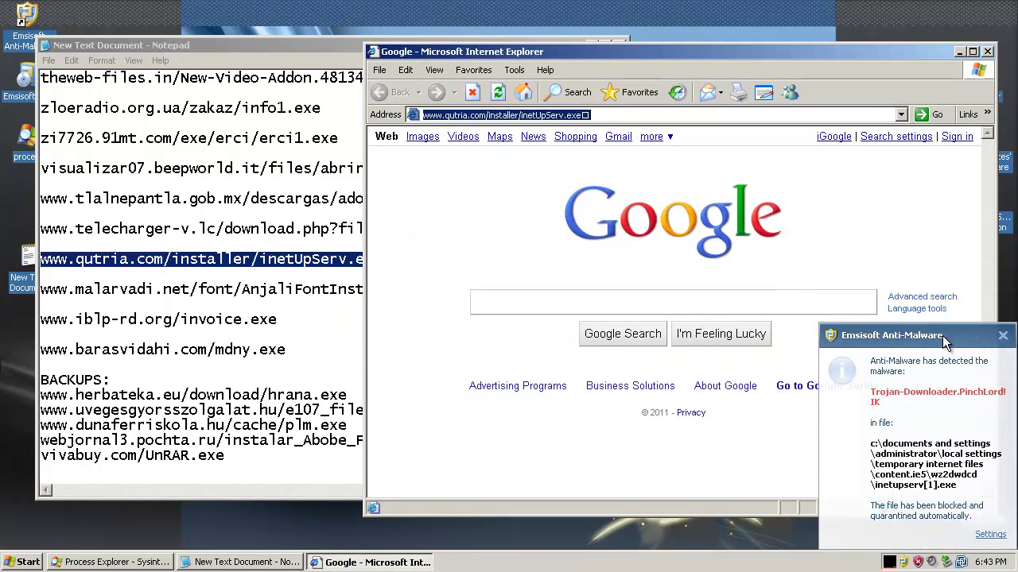
{"action": "left_click", "coordinate": [1004, 340]}
Copy the malarvadi.net URL from Notepad and load it in Internet Explorer.
{"action": "triple_click", "coordinate": [208, 290]}
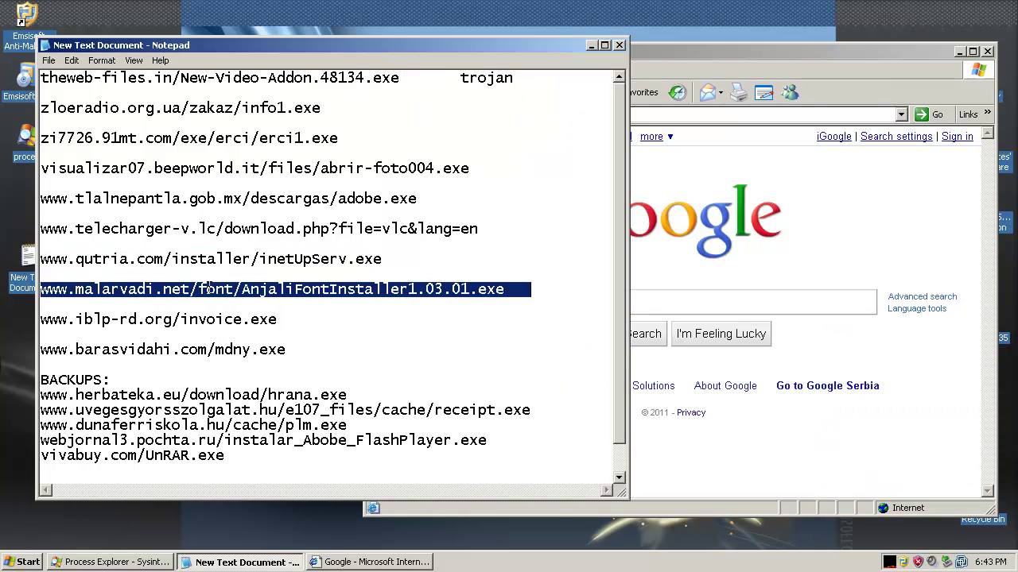
{"action": "key", "text": "ctrl+c"}
{"action": "left_click", "coordinate": [878, 206]}
{"action": "left_click", "coordinate": [777, 117]}
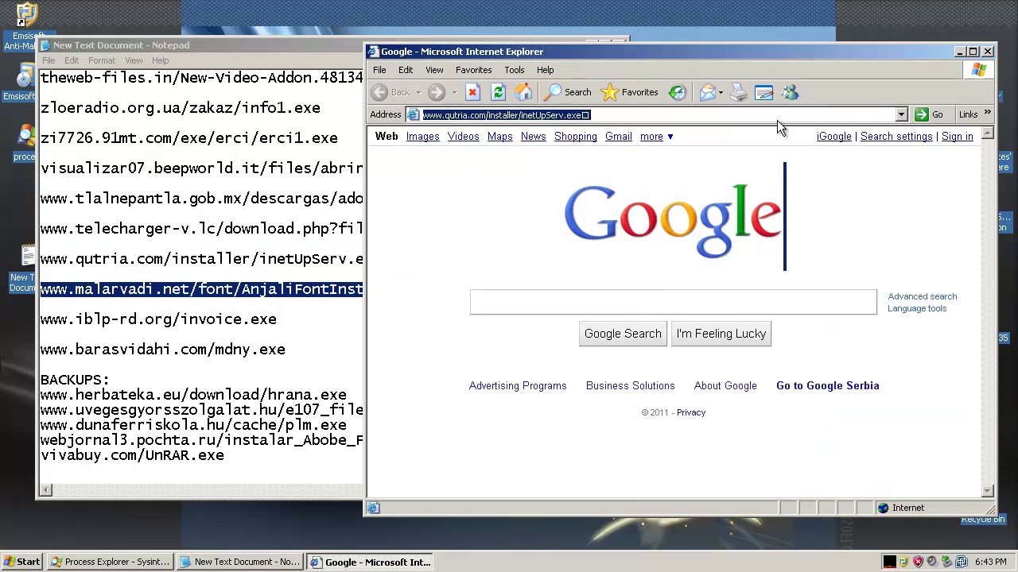
{"action": "key", "text": "ctrl+v"}
{"action": "key", "text": "Return"}
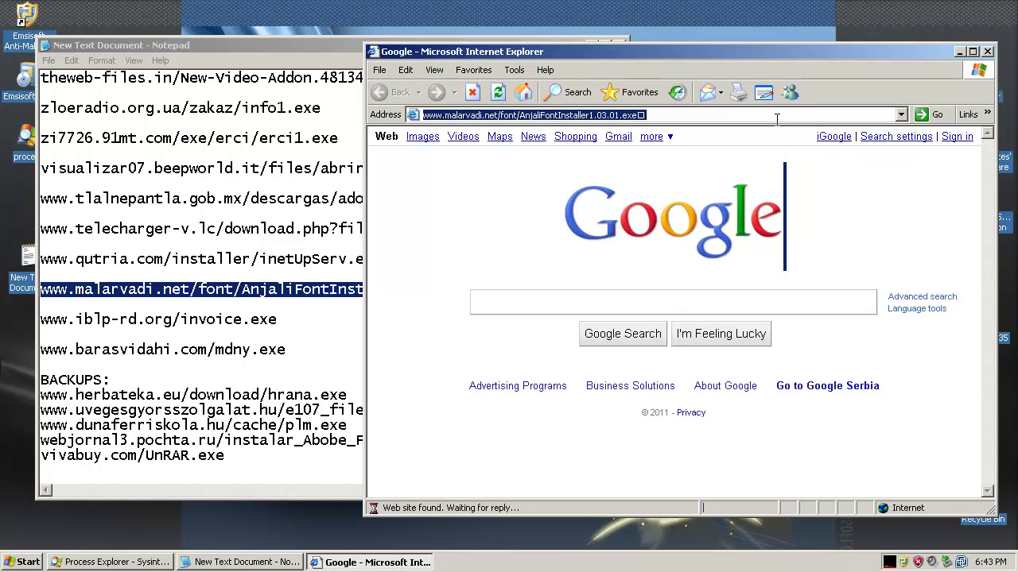
Run AnjaliFontInstaller1.03.01.exe to completion and close its Nullsoft setup window.
{"action": "left_click", "coordinate": [477, 293]}
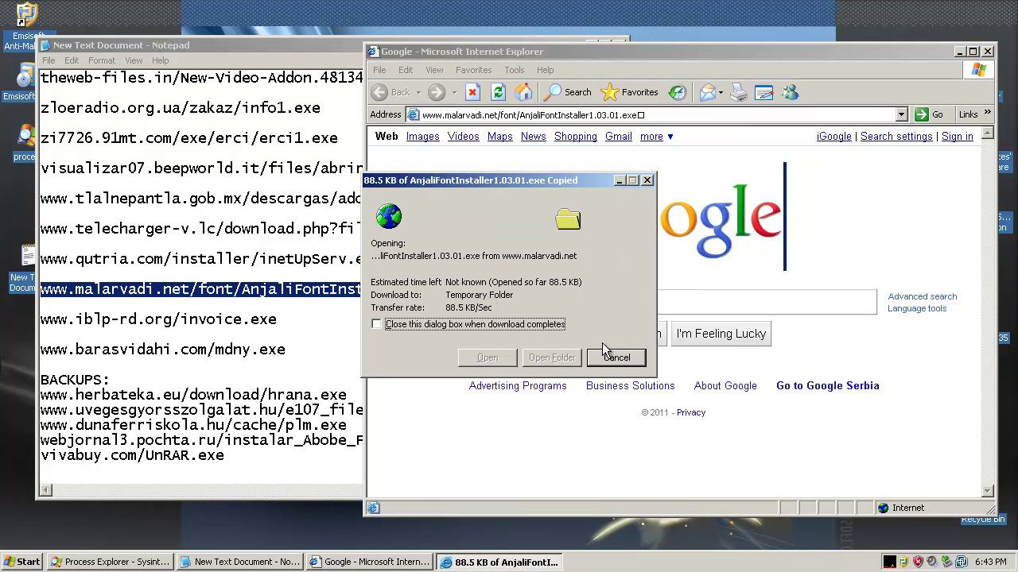
{"action": "left_click", "coordinate": [585, 286]}
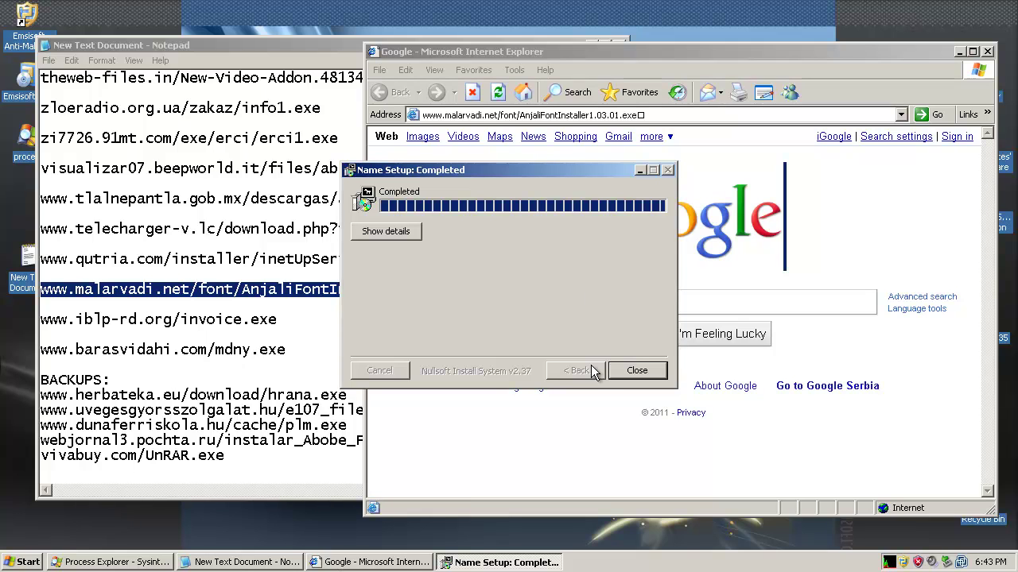
{"action": "left_click", "coordinate": [648, 371]}
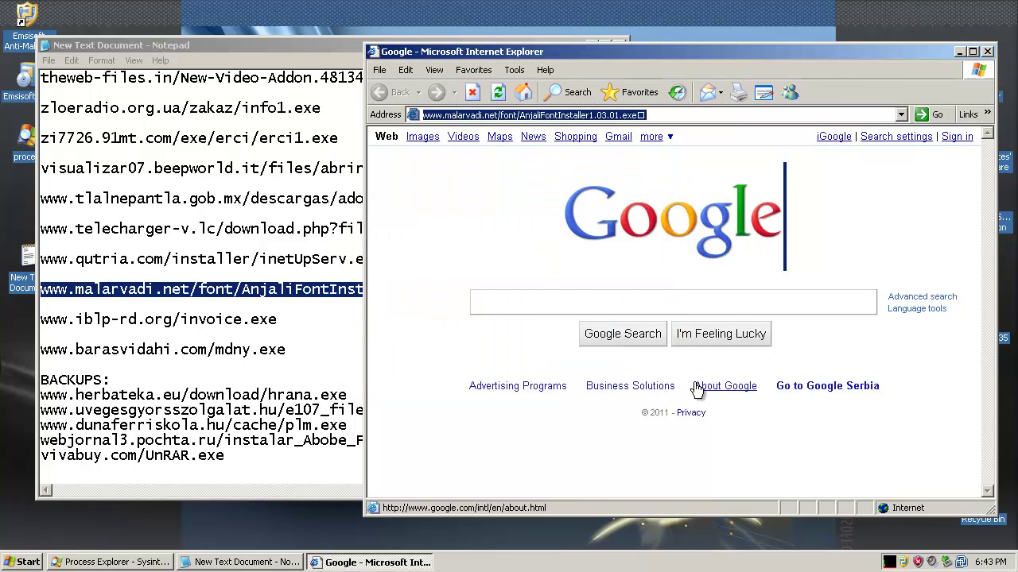
Load the iblp-rd.org invoice.exe URL from the Notepad list in Internet Explorer.
{"action": "left_click", "coordinate": [103, 320]}
{"action": "double_click", "coordinate": [103, 319]}
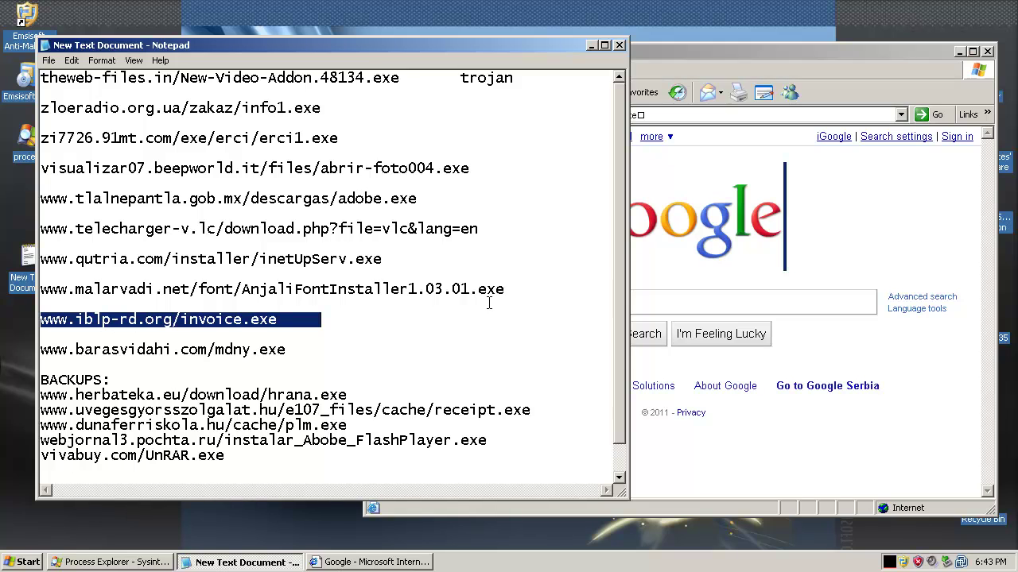
{"action": "left_click", "coordinate": [899, 258]}
{"action": "left_click", "coordinate": [790, 117]}
{"action": "key", "text": "ctrl+v"}
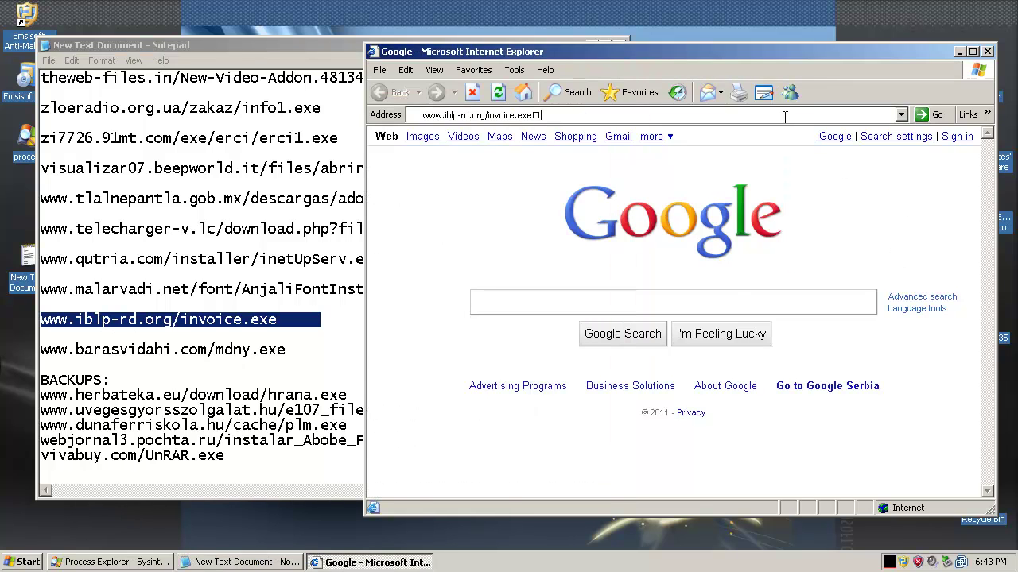
{"action": "key", "text": "Return"}
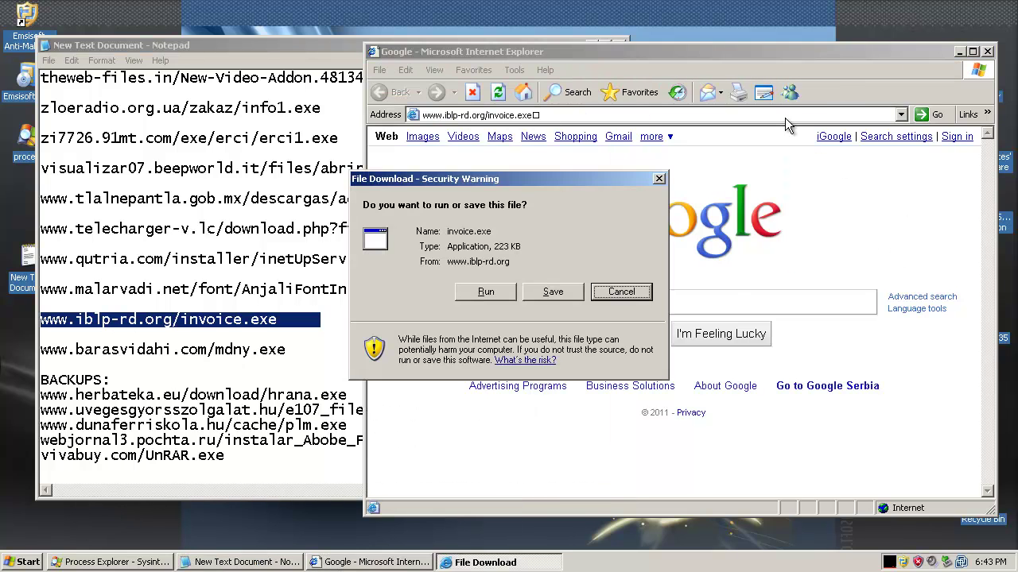
Run invoice.exe, dismiss the invalid application error, and select the barasvidahi mdny.exe line.
{"action": "left_click", "coordinate": [485, 292]}
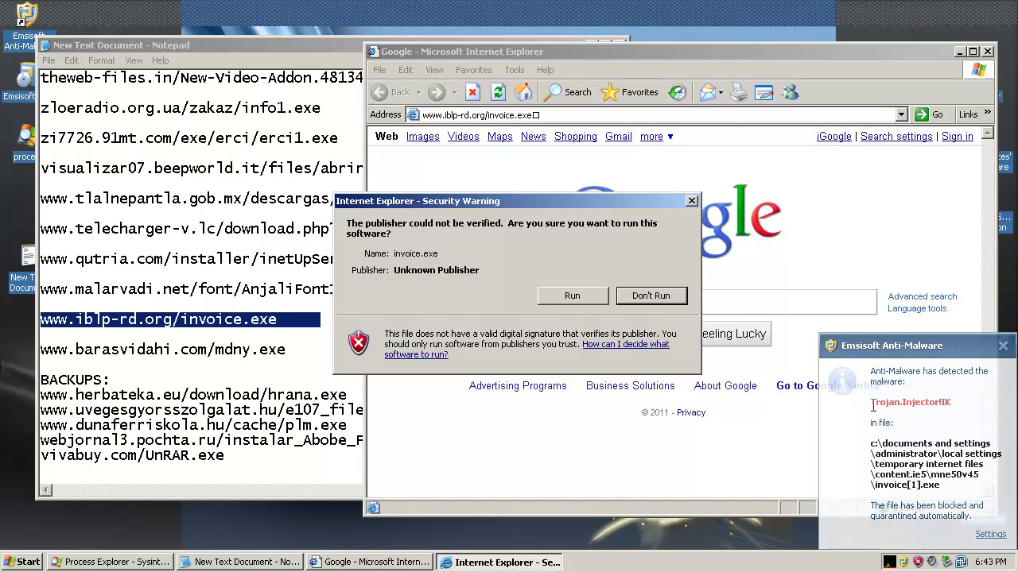
{"action": "left_click", "coordinate": [572, 296]}
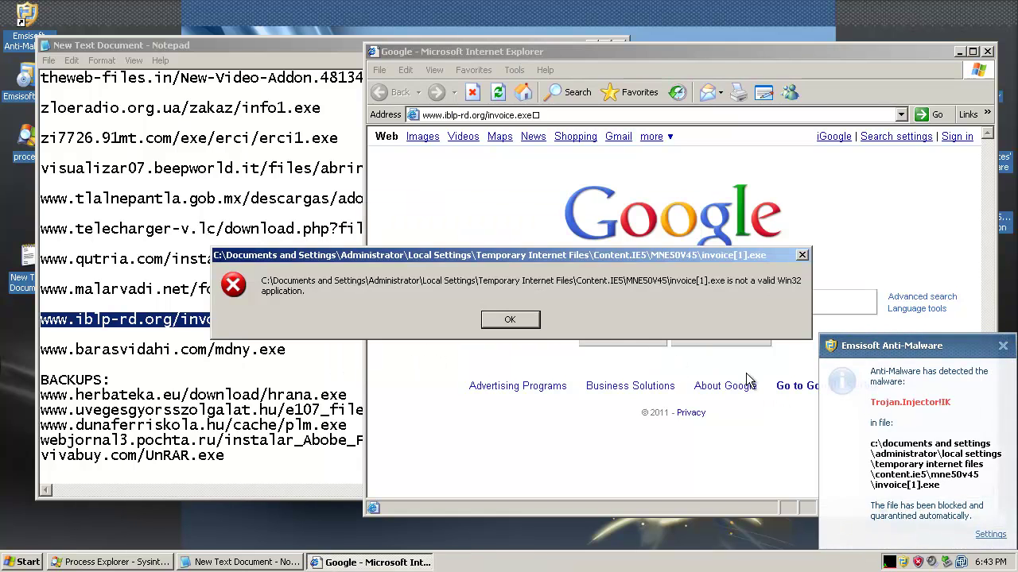
{"action": "left_click", "coordinate": [513, 320]}
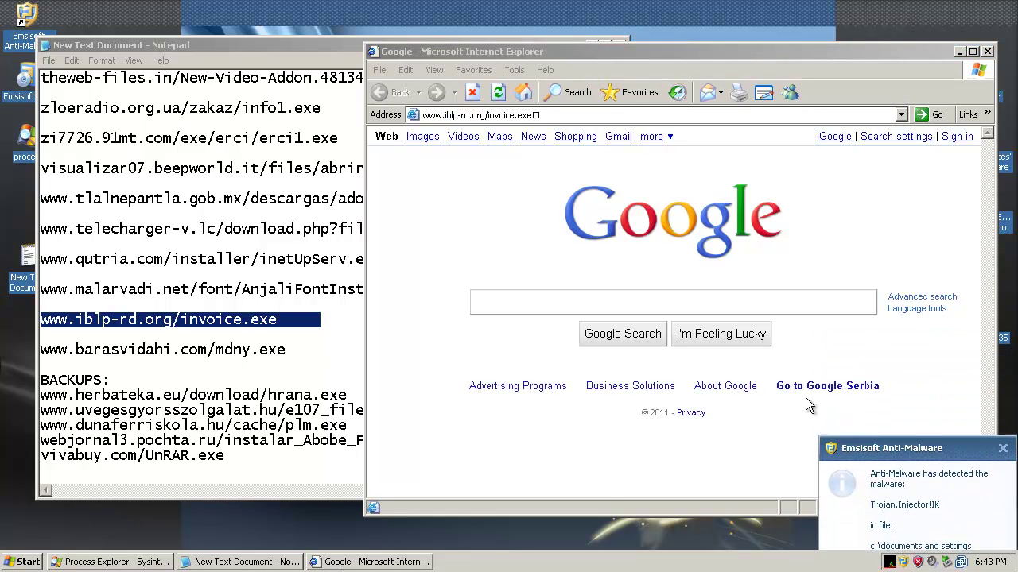
{"action": "double_click", "coordinate": [188, 350]}
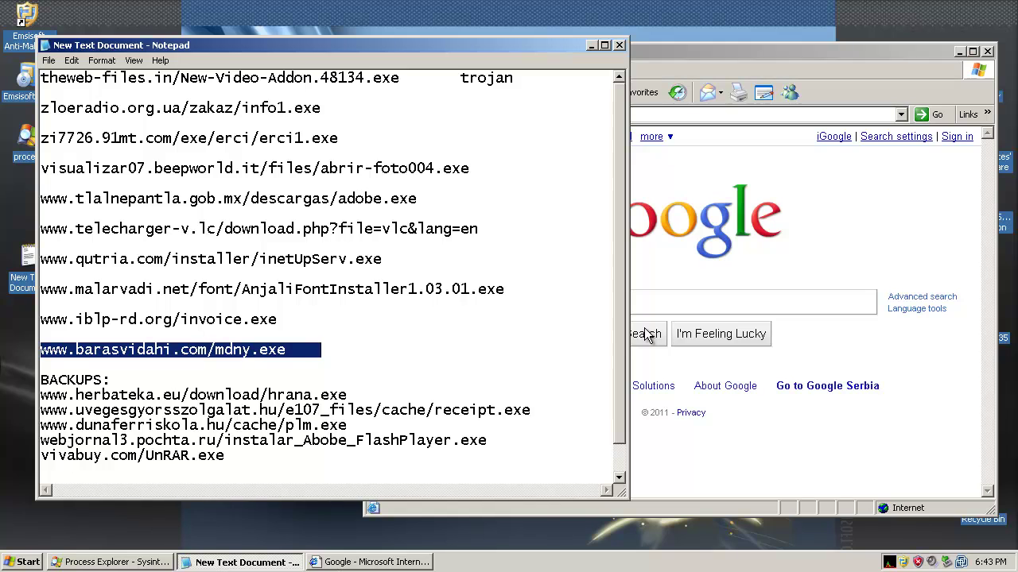
Load the barasvidahi.com mdny.exe URL in Internet Explorer.
{"action": "left_click", "coordinate": [871, 244]}
{"action": "left_click", "coordinate": [787, 117]}
{"action": "key", "text": "ctrl+v"}
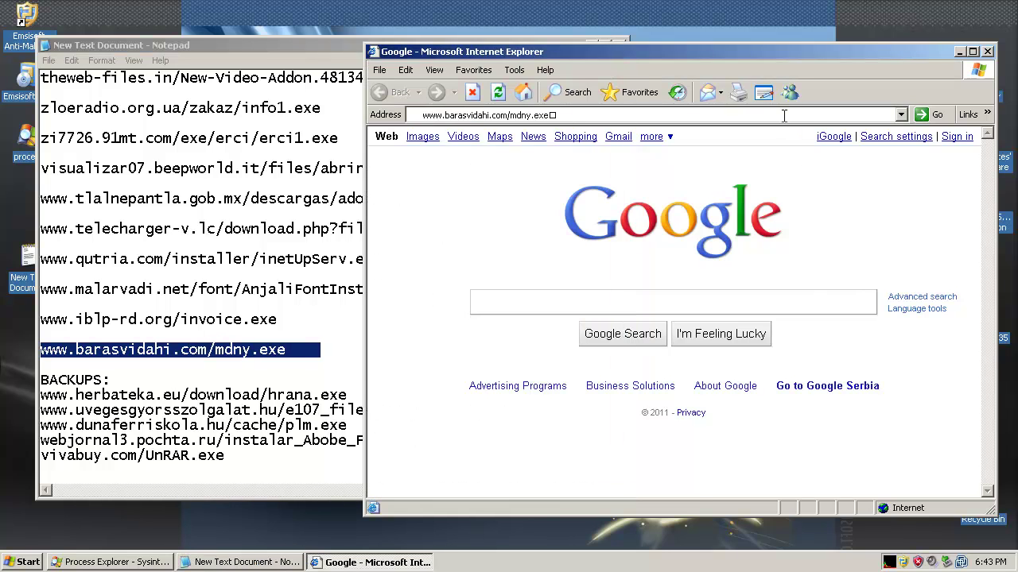
{"action": "key", "text": "Return"}
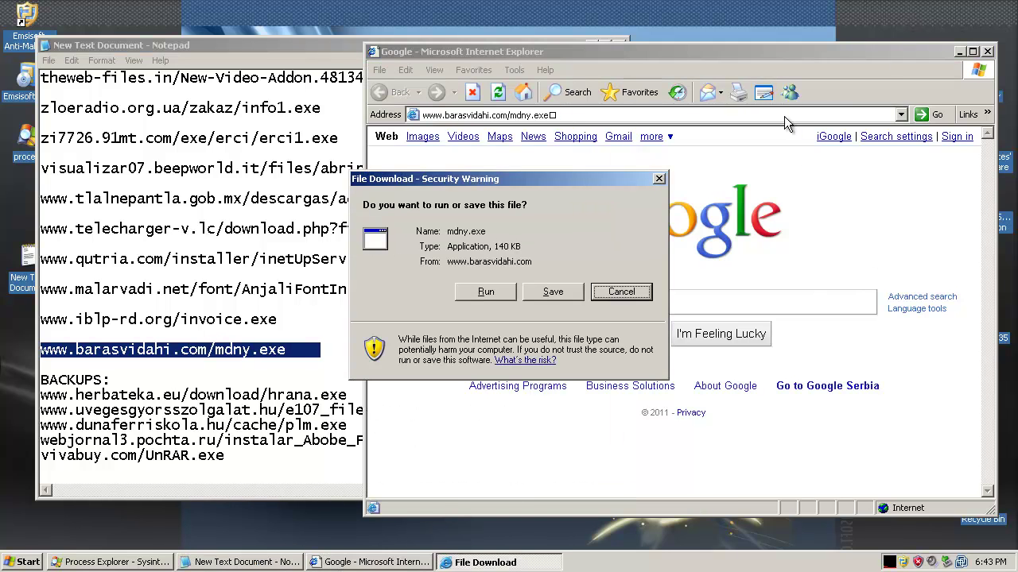
Run mdny.exe past the publisher warning and dismiss the invalid application error.
{"action": "left_click", "coordinate": [475, 292]}
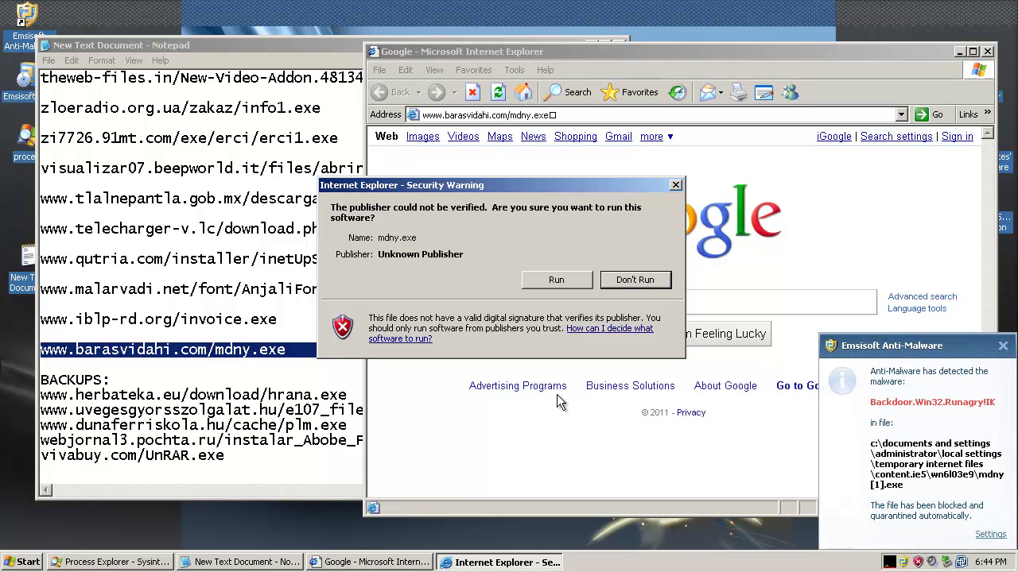
{"action": "left_click", "coordinate": [556, 280]}
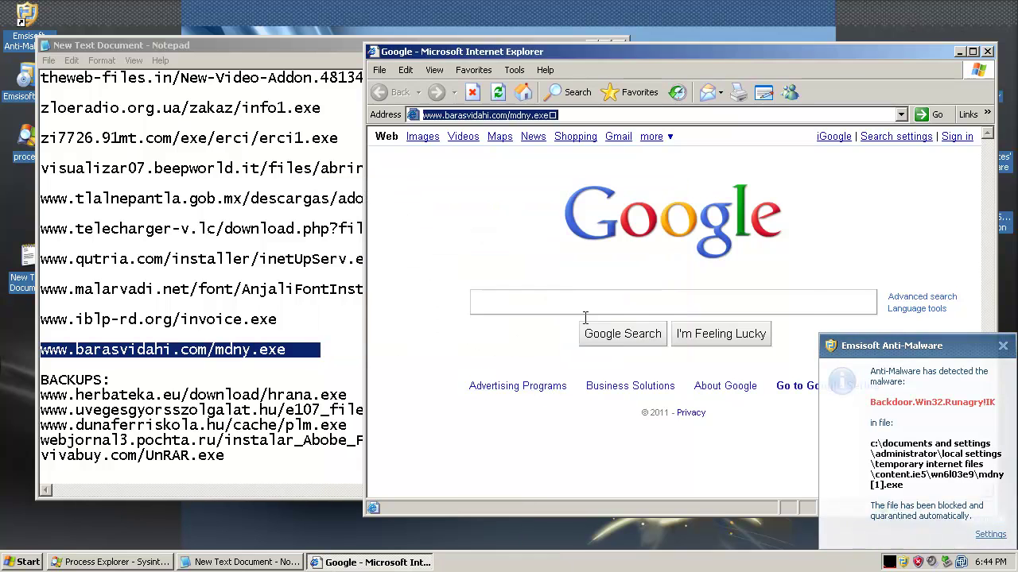
{"action": "left_click", "coordinate": [531, 324]}
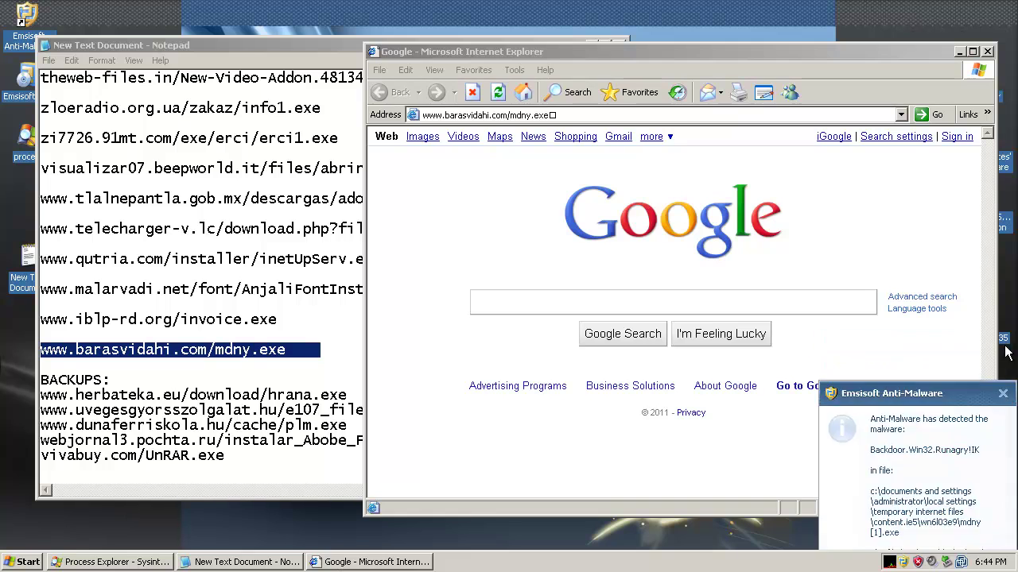
Load the herbateka.eu hrana.exe URL from Notepad in Internet Explorer.
{"action": "left_click", "coordinate": [120, 395]}
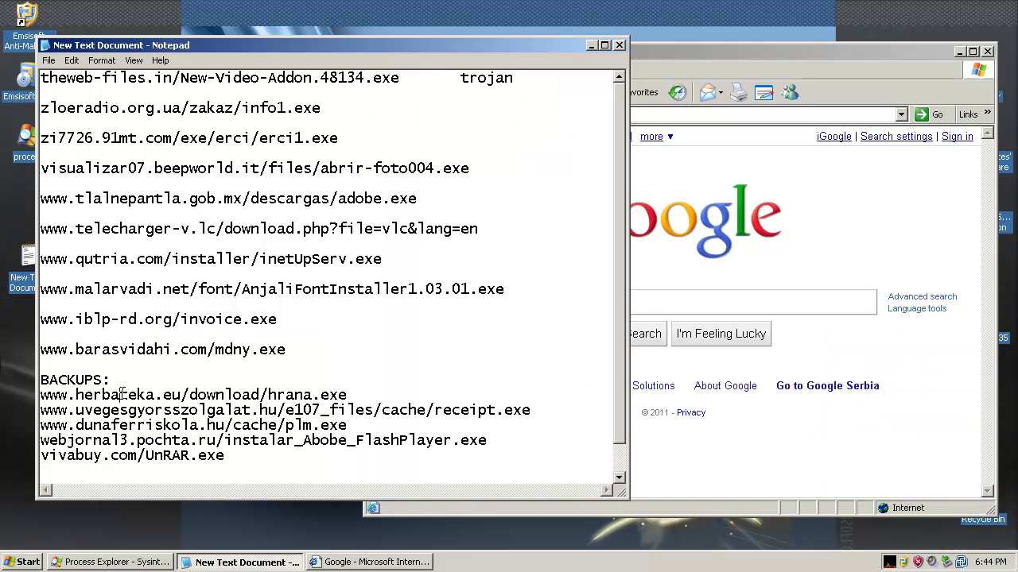
{"action": "double_click", "coordinate": [120, 395]}
{"action": "key", "text": "ctrl+c"}
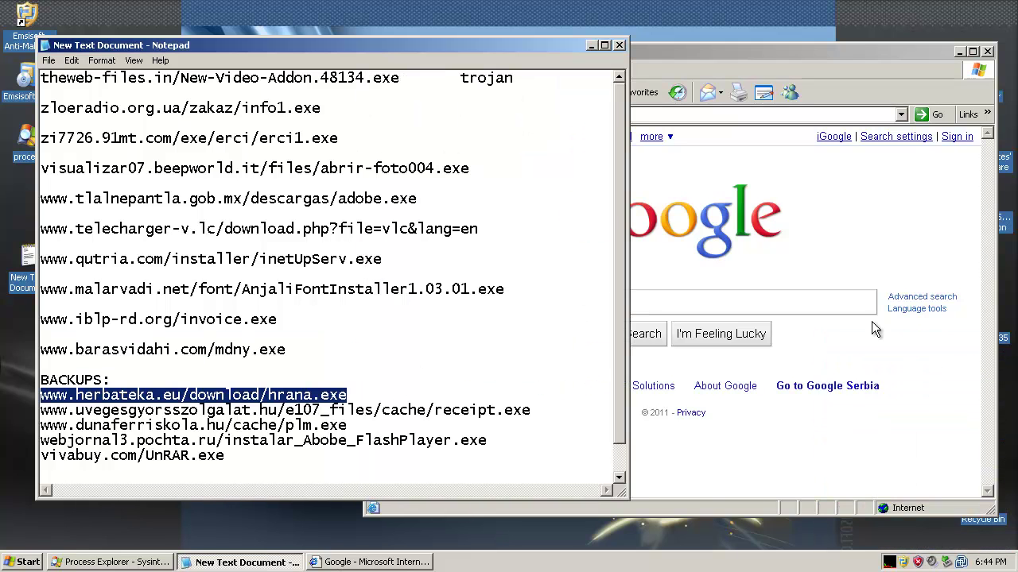
{"action": "left_click", "coordinate": [871, 321]}
{"action": "left_click", "coordinate": [729, 113]}
{"action": "key", "text": "ctrl+v"}
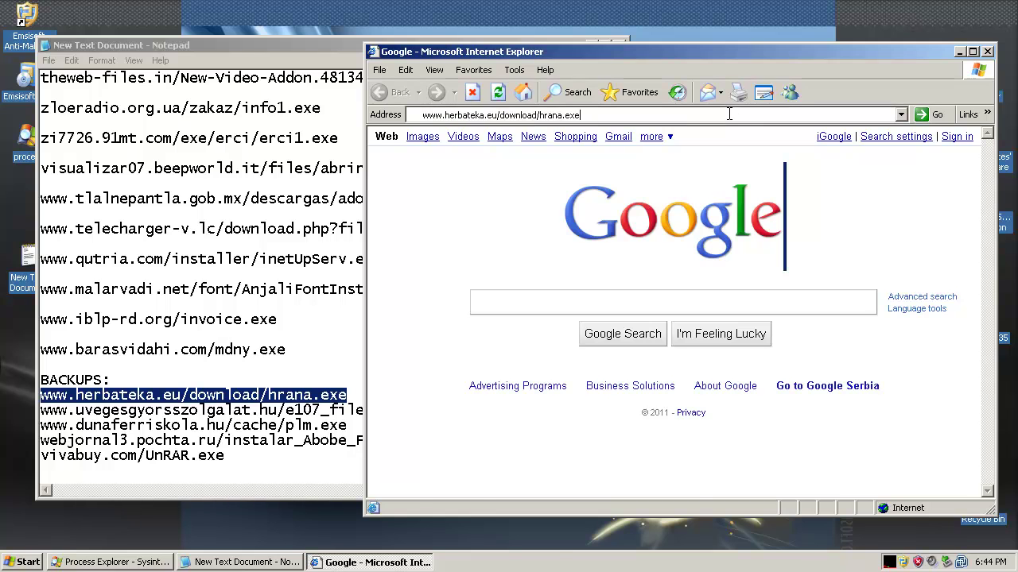
{"action": "key", "text": "Return"}
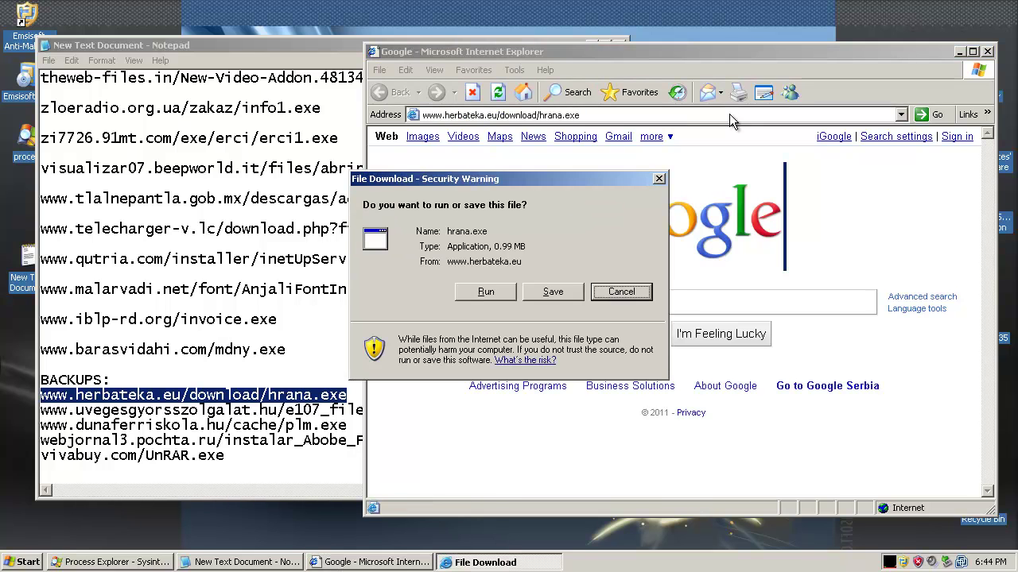
Run hrana.exe past both warnings and bring up Process Explorer to watch it.
{"action": "left_click", "coordinate": [484, 292]}
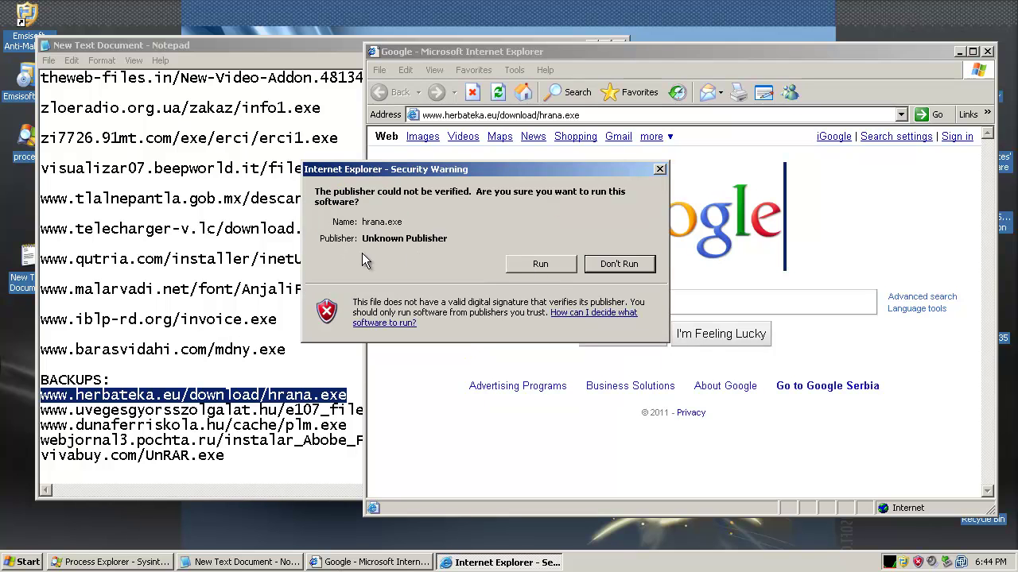
{"action": "left_click", "coordinate": [519, 266]}
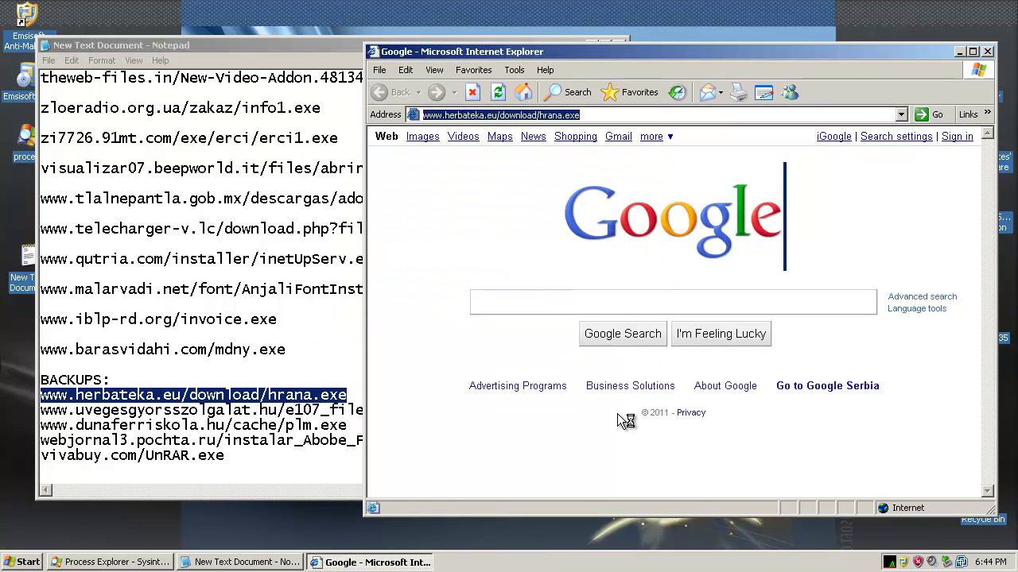
{"action": "left_click", "coordinate": [127, 563]}
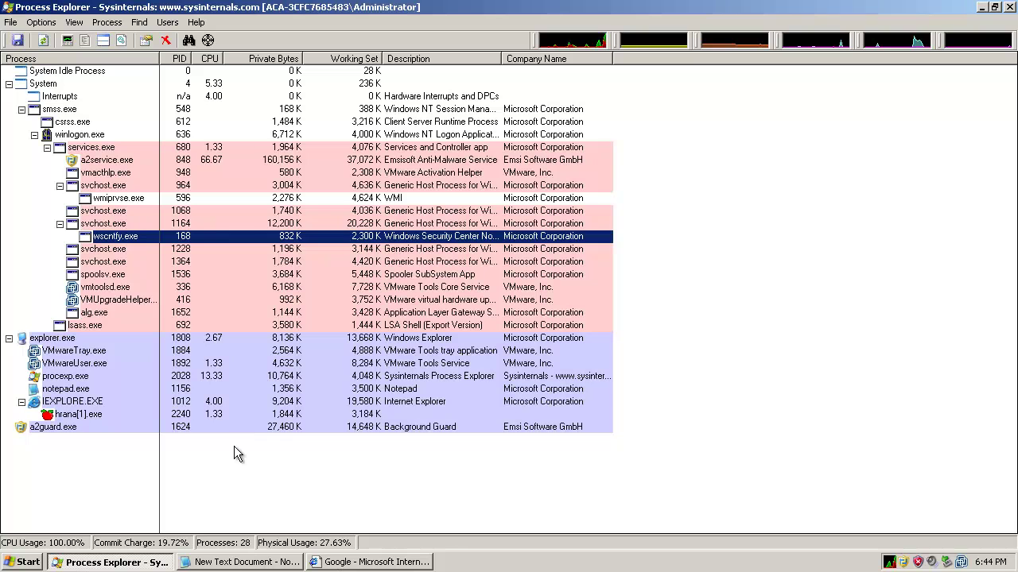
Check the hrana[1].exe process in Process Explorer, then minimize it to reveal the Herbateka E-Book box.
{"action": "left_click", "coordinate": [79, 415]}
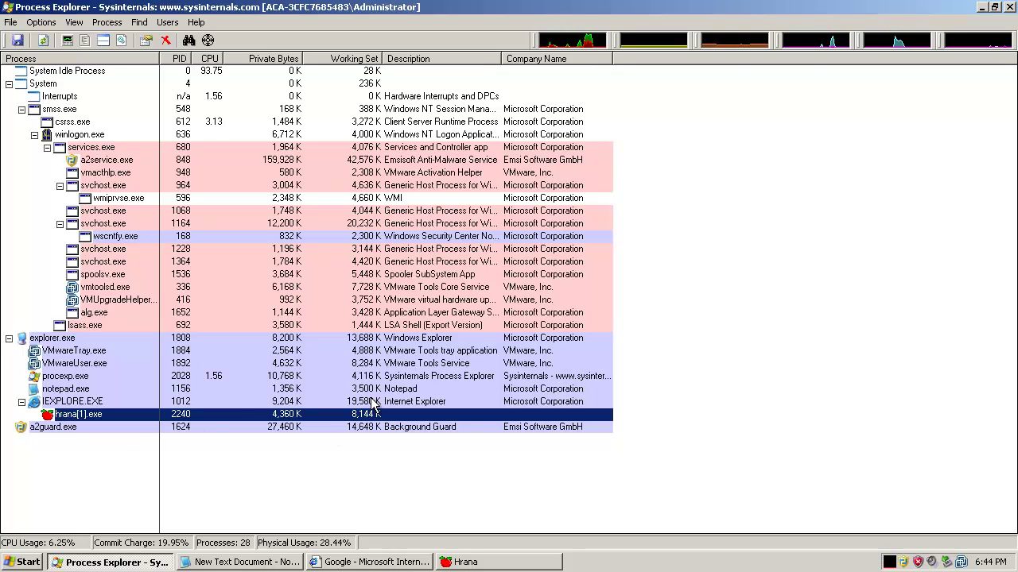
{"action": "left_click", "coordinate": [983, 7]}
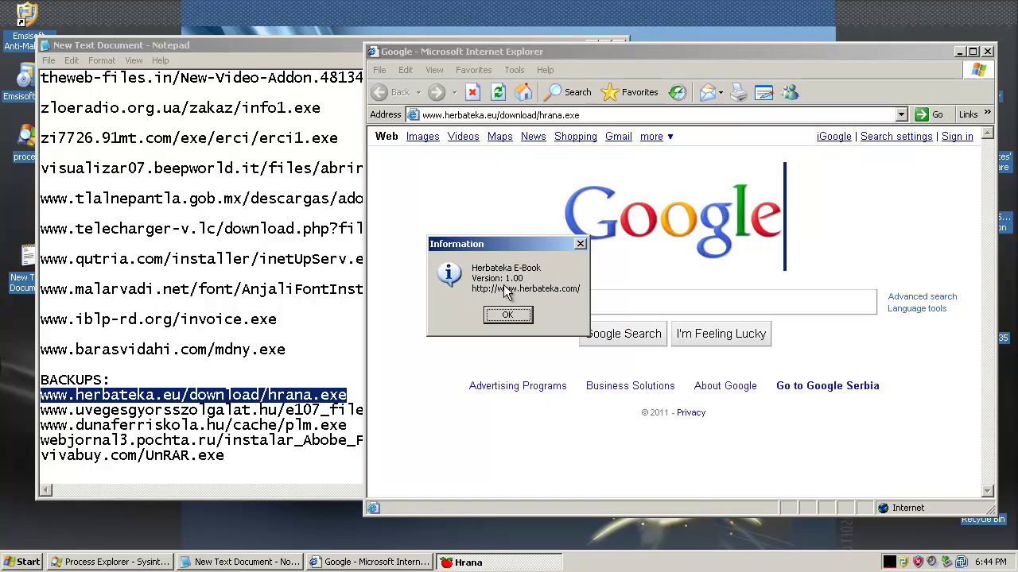
Dismiss the Herbateka E-Book 1.00 notice, page past the HRANA JE LEK I OTROV cover, and close the e-book.
{"action": "left_click", "coordinate": [507, 315]}
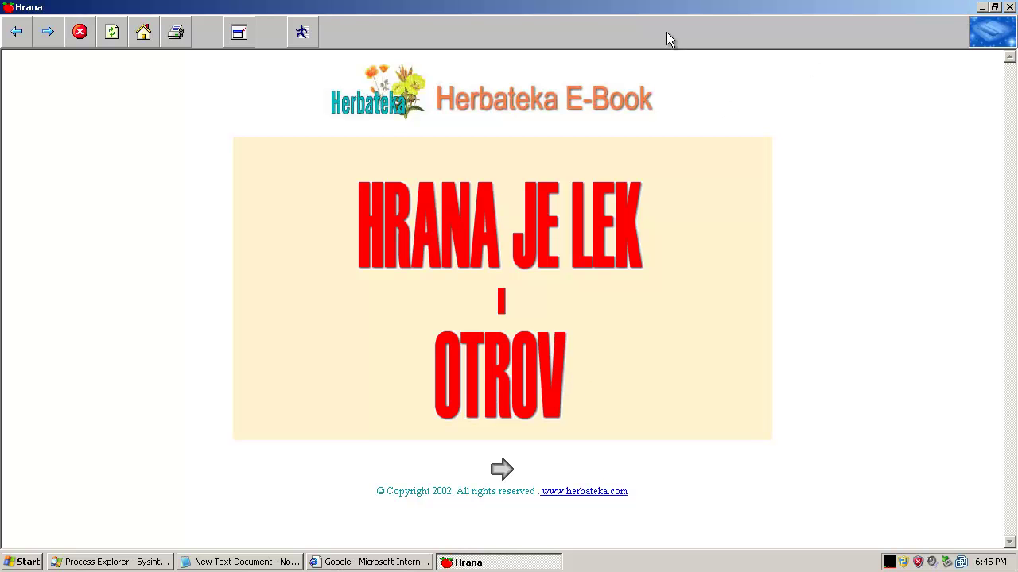
{"action": "left_click", "coordinate": [244, 32]}
{"action": "left_click", "coordinate": [503, 471]}
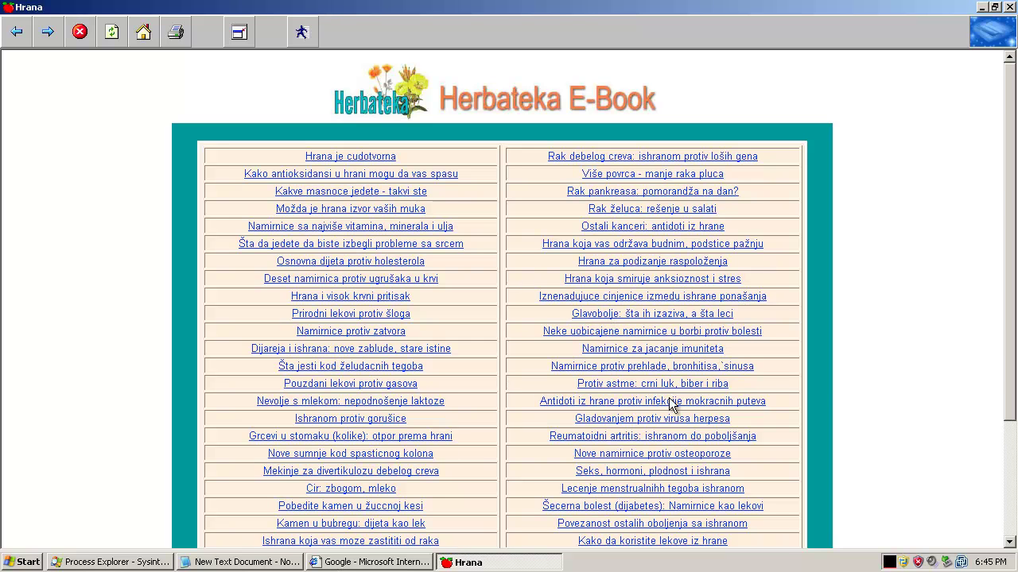
{"action": "left_click", "coordinate": [1010, 7]}
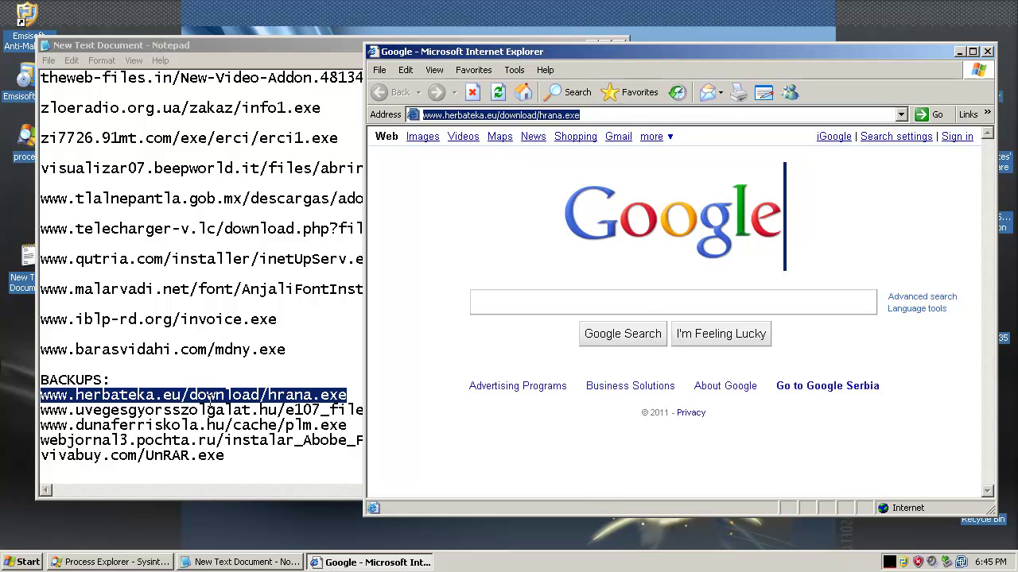
Paste the receipt.exe URL from the Notepad list into Internet Explorer's address bar and load it.
{"action": "double_click", "coordinate": [210, 409]}
{"action": "key", "text": "ctrl+c"}
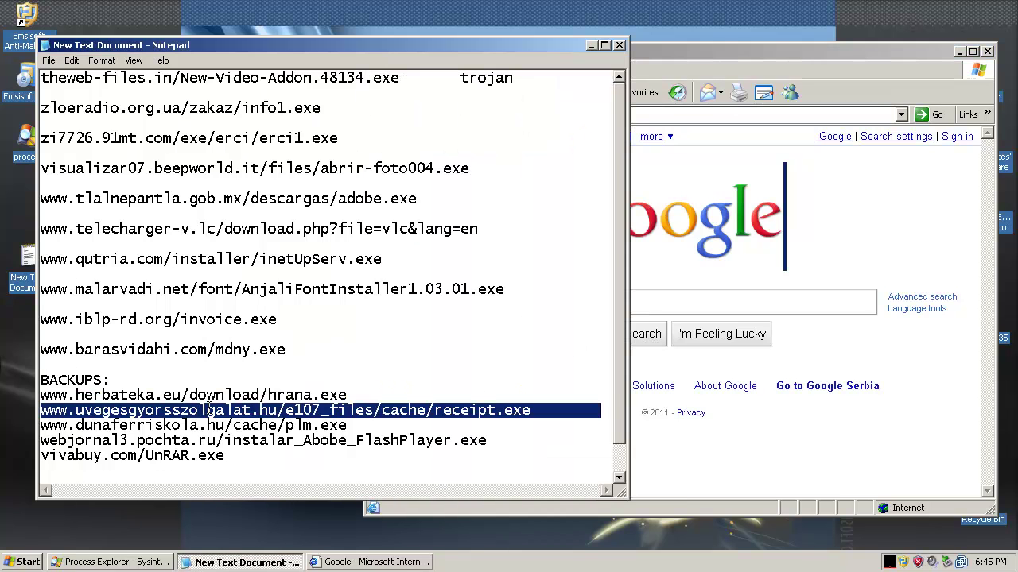
{"action": "left_click", "coordinate": [814, 337]}
{"action": "left_click", "coordinate": [777, 116]}
{"action": "key", "text": "ctrl+v"}
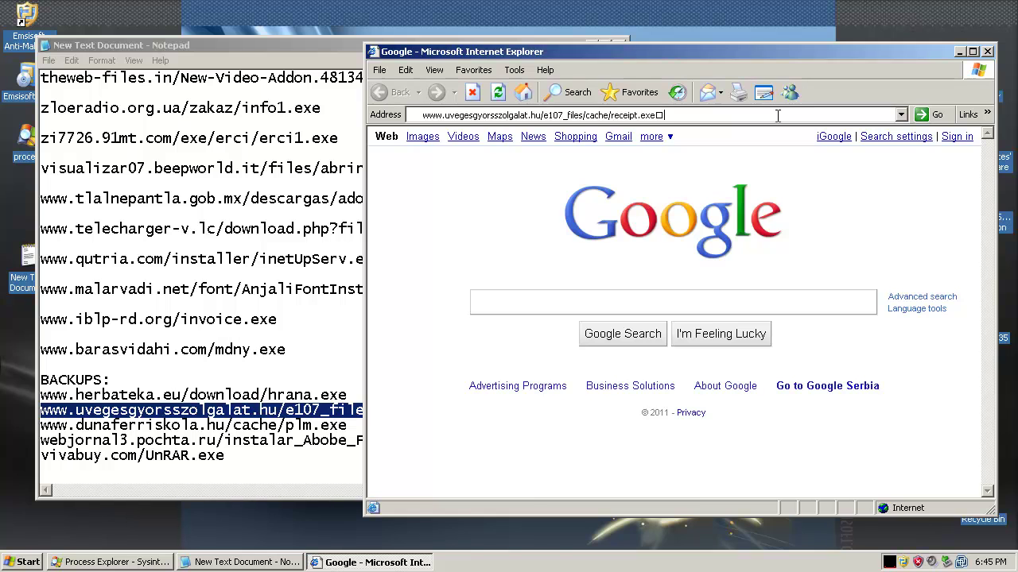
{"action": "key", "text": "Return"}
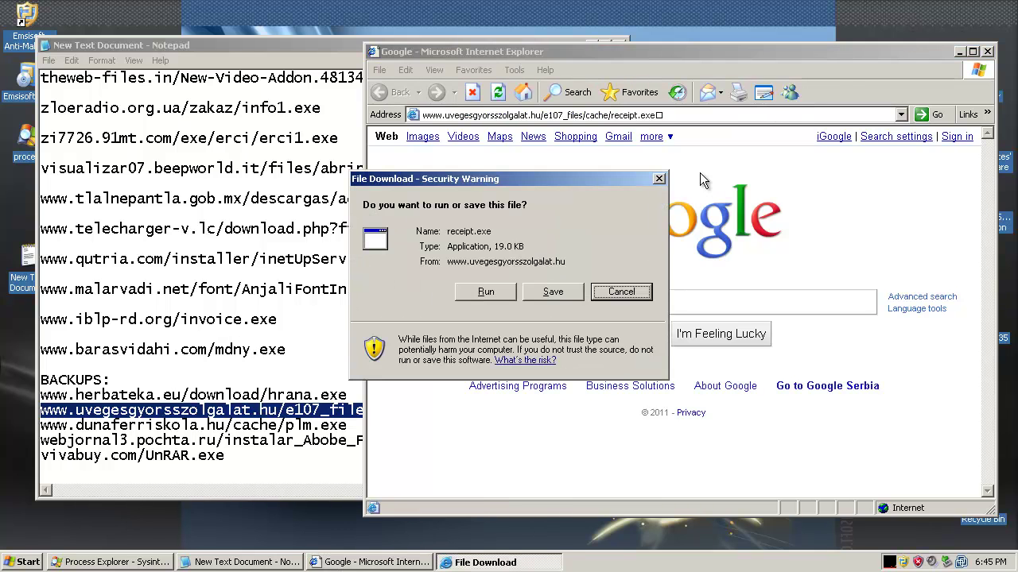
Run receipt.exe and dismiss the invalid-application error and Emsisoft's Trojan.Crypt!IK quarantine notice.
{"action": "left_click", "coordinate": [486, 291]}
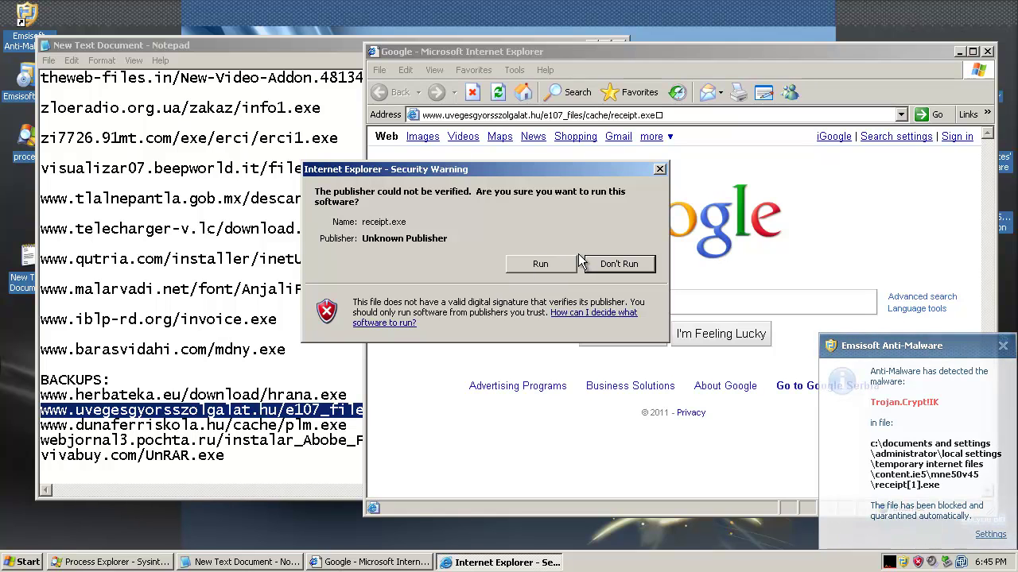
{"action": "left_click", "coordinate": [541, 264]}
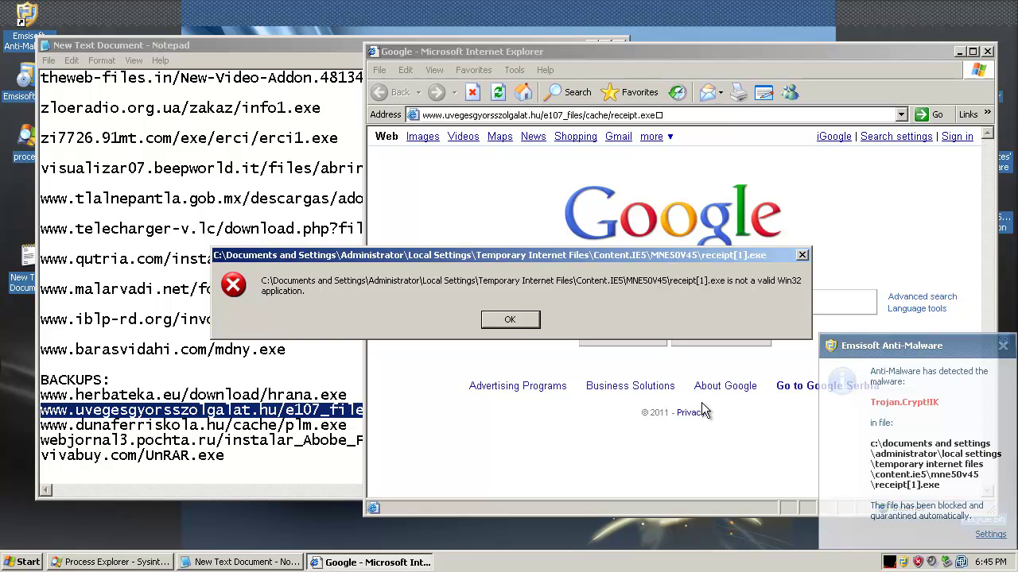
{"action": "left_click", "coordinate": [513, 320]}
{"action": "left_click", "coordinate": [1003, 345]}
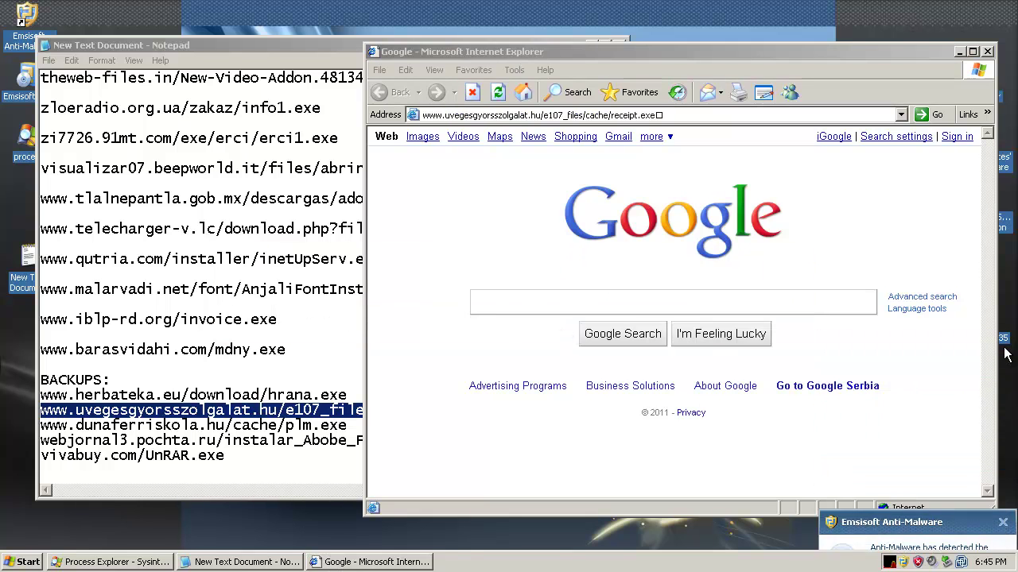
{"action": "left_click", "coordinate": [1003, 345]}
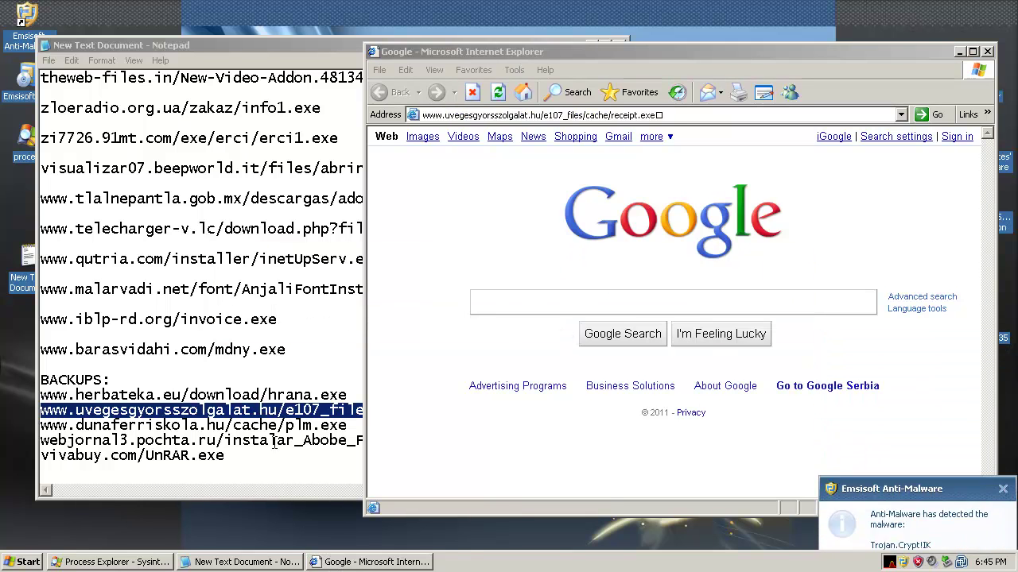
{"action": "double_click", "coordinate": [185, 427]}
{"action": "key", "text": "ctrl+c"}
Load and run the dunaferriskola plm.exe URL, then dismiss Emsisoft's block and Trojan-PWS.SuspectCRC!IK quarantine notices.
{"action": "left_click", "coordinate": [904, 252]}
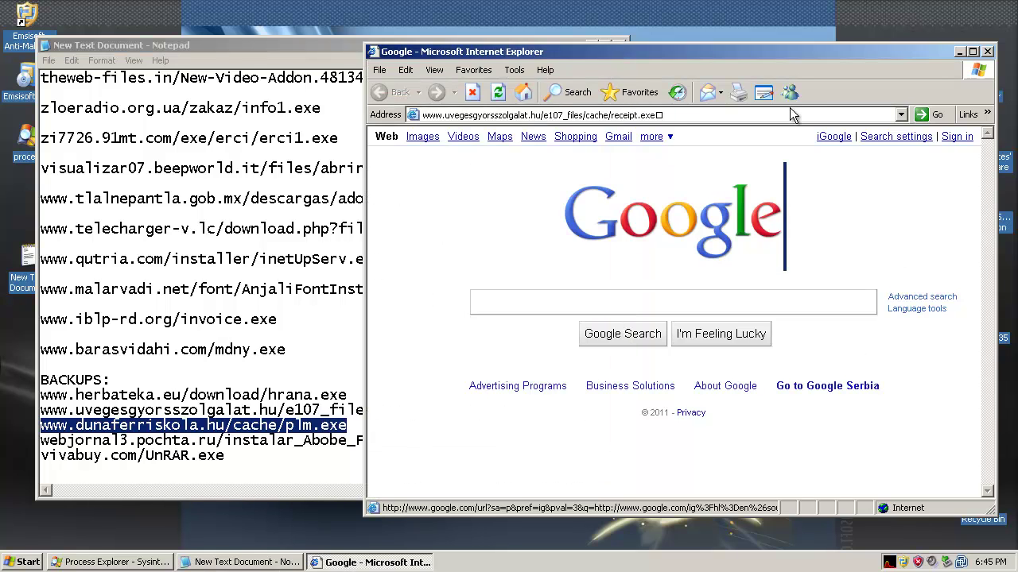
{"action": "left_click", "coordinate": [791, 115]}
{"action": "key", "text": "ctrl+v"}
{"action": "key", "text": "Return"}
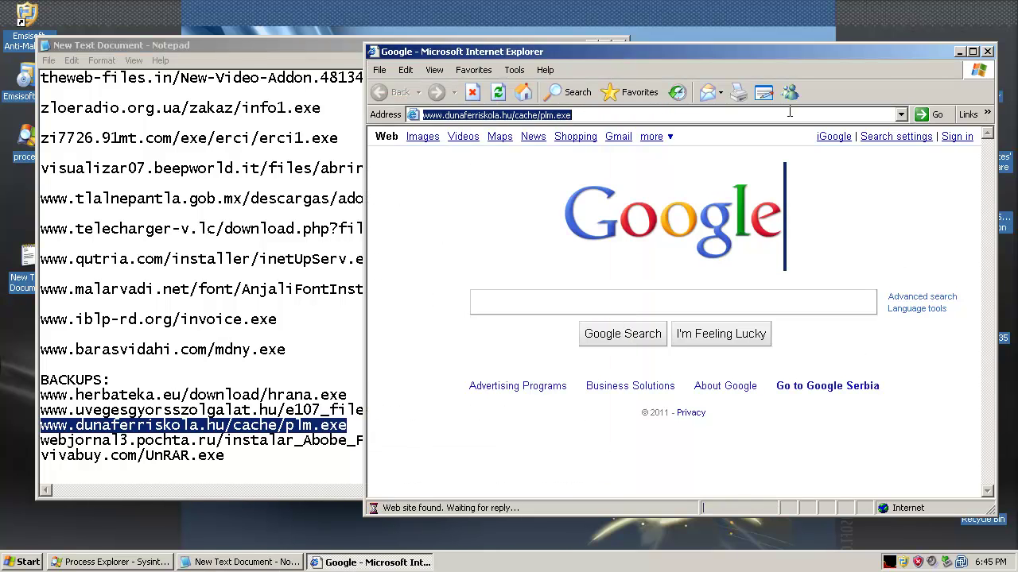
{"action": "left_click", "coordinate": [485, 291]}
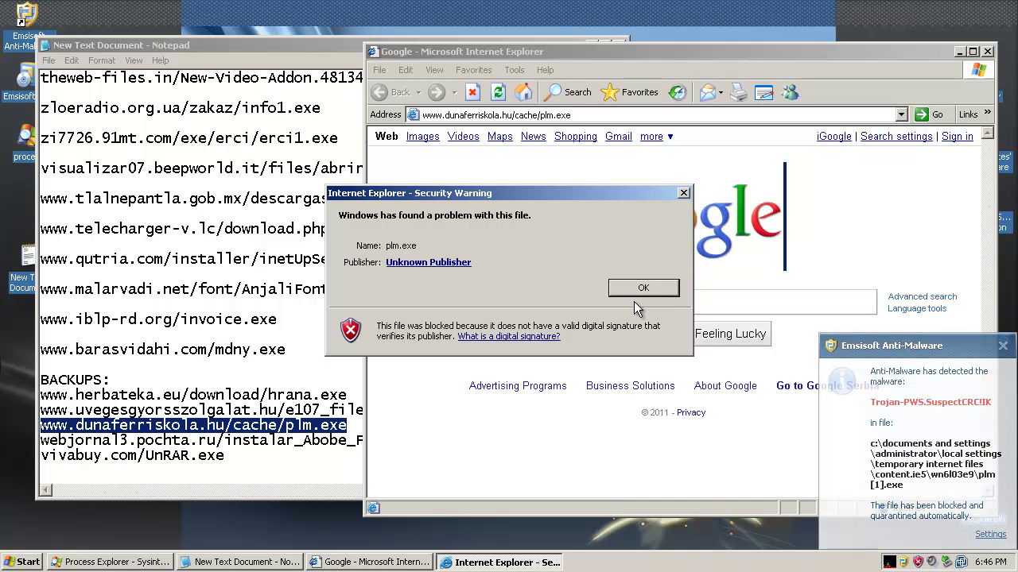
{"action": "left_click", "coordinate": [658, 290]}
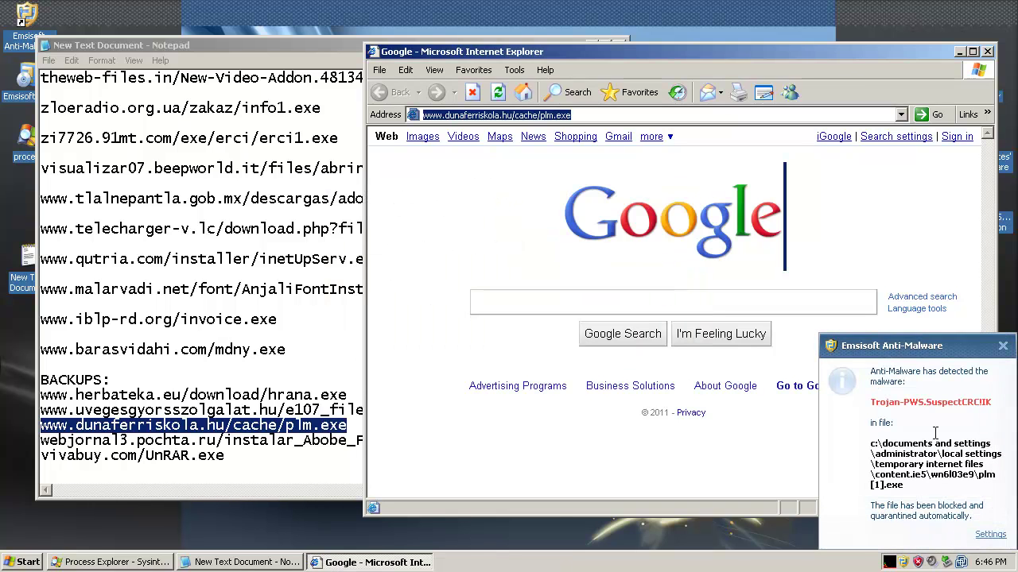
{"action": "left_click", "coordinate": [1002, 346]}
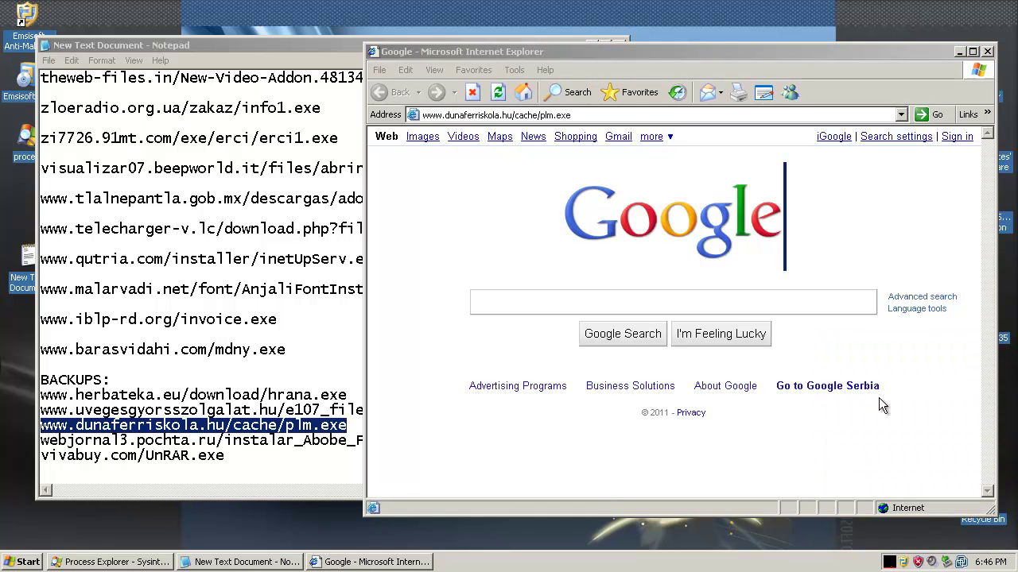
{"action": "triple_click", "coordinate": [151, 442]}
{"action": "key", "text": "ctrl+c"}
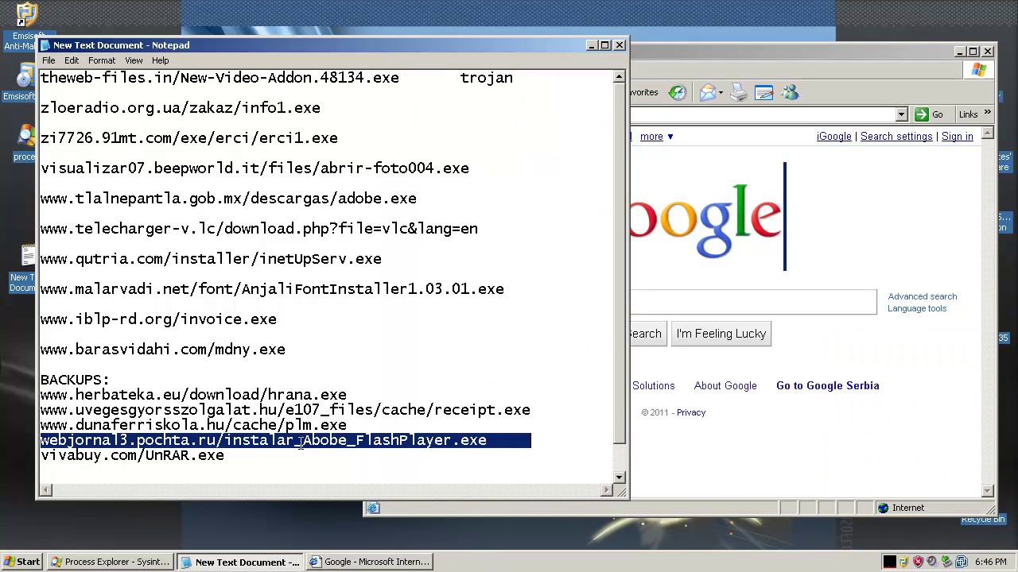
Paste the webjornal3 URL into Internet Explorer and run instalar_Abobe_FlashPlayer.exe past both download prompts.
{"action": "left_click", "coordinate": [915, 237]}
{"action": "left_click", "coordinate": [813, 116]}
{"action": "key", "text": "ctrl+v"}
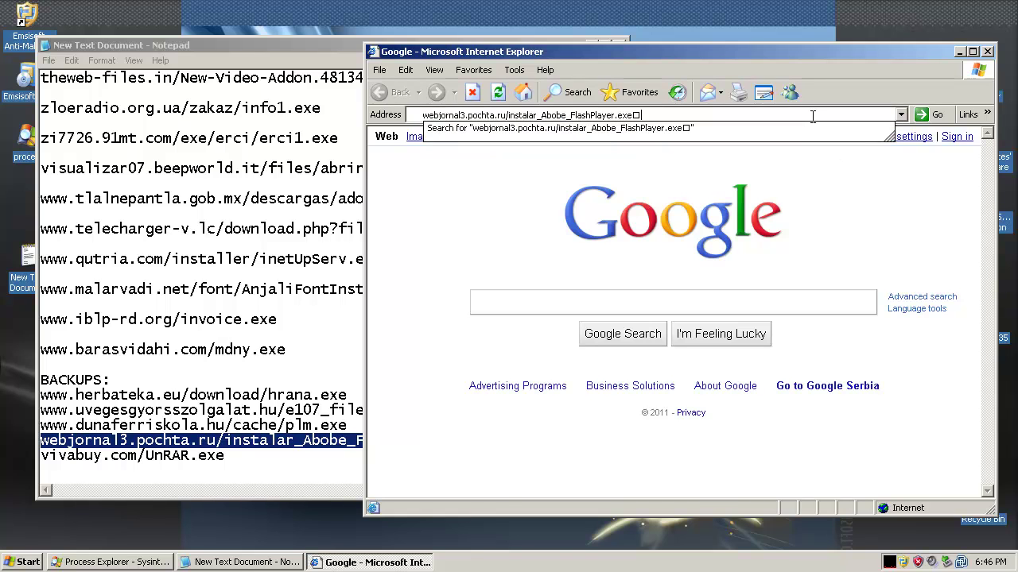
{"action": "key", "text": "Return"}
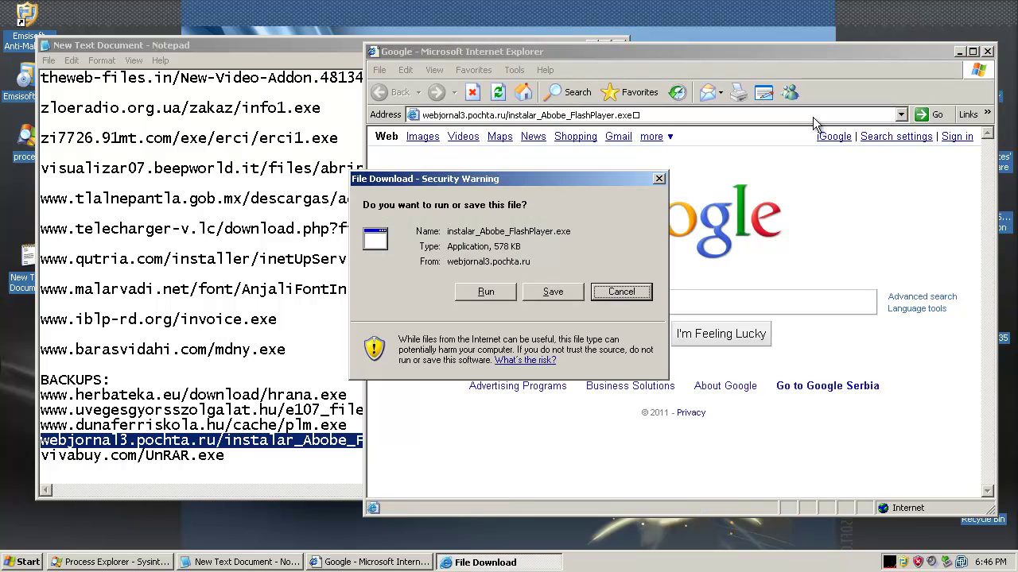
{"action": "left_click", "coordinate": [470, 296]}
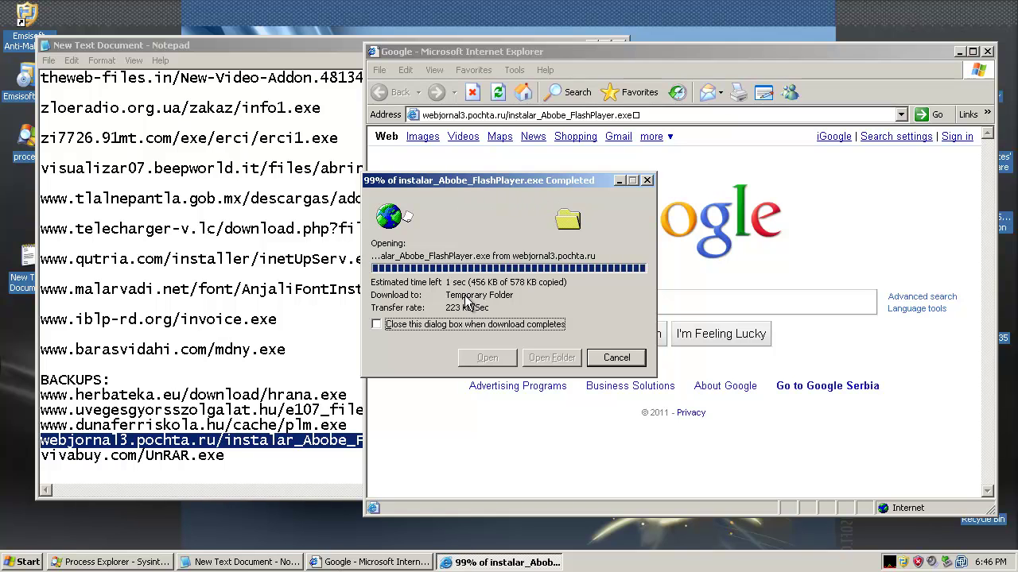
{"action": "left_click", "coordinate": [545, 264]}
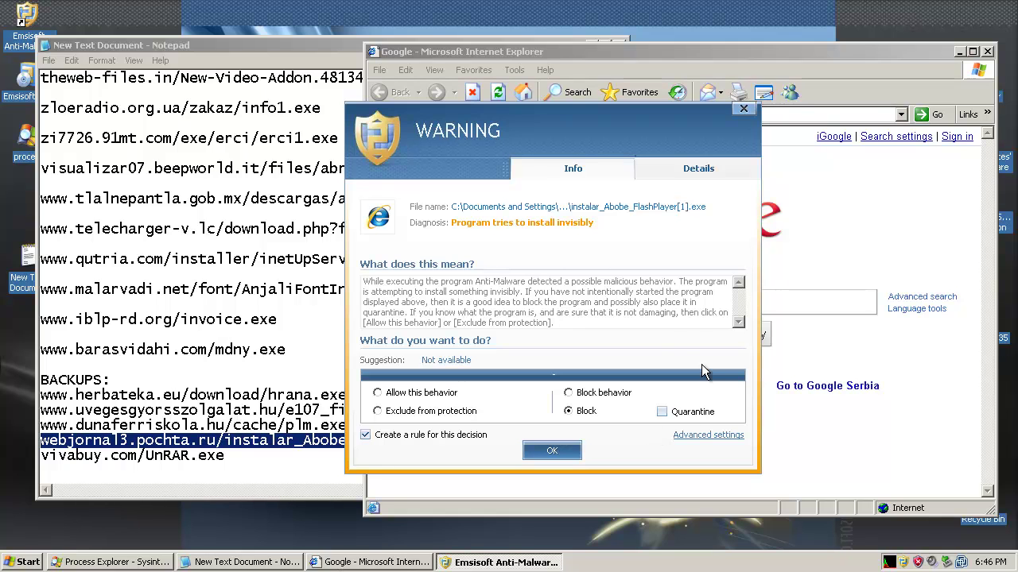
Read the invisible-install warning for the Flash Player installer and tick Quarantine alongside Block.
{"action": "left_click_drag", "start_coordinate": [567, 280], "coordinate": [694, 281]}
{"action": "left_click", "coordinate": [693, 282]}
{"action": "left_click_drag", "start_coordinate": [379, 292], "coordinate": [713, 293]}
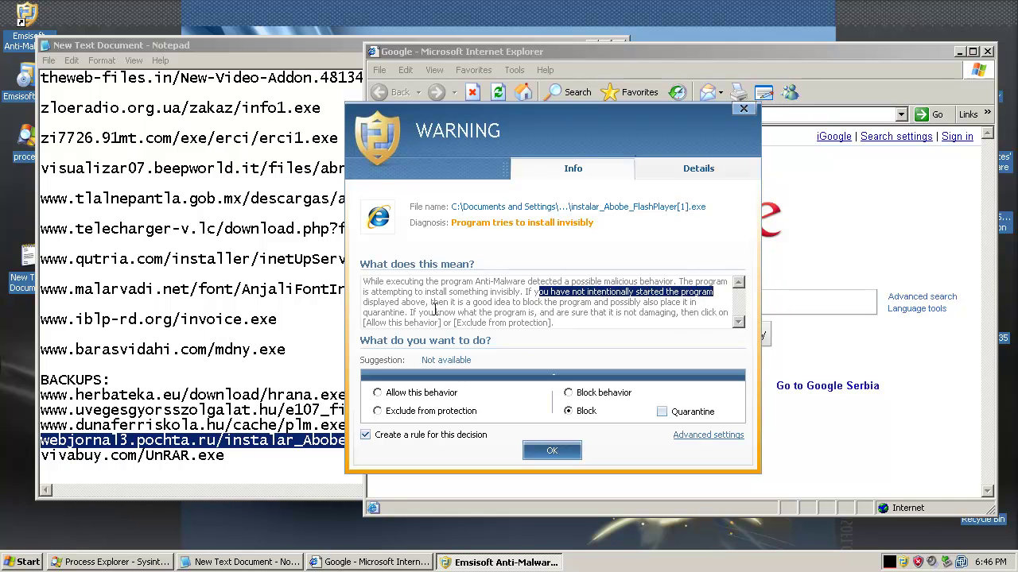
{"action": "left_click_drag", "start_coordinate": [373, 303], "coordinate": [624, 303]}
{"action": "left_click", "coordinate": [671, 305]}
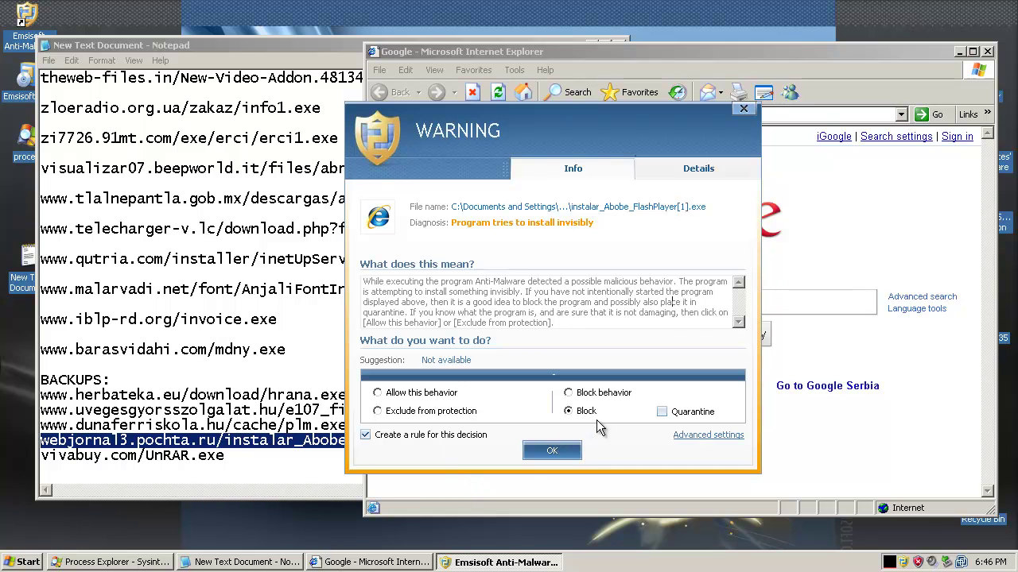
{"action": "left_click", "coordinate": [662, 412]}
Confirm the block and quarantine, then load the vivabuy.com UnRAR.exe link in Internet Explorer and run it.
{"action": "left_click", "coordinate": [540, 450]}
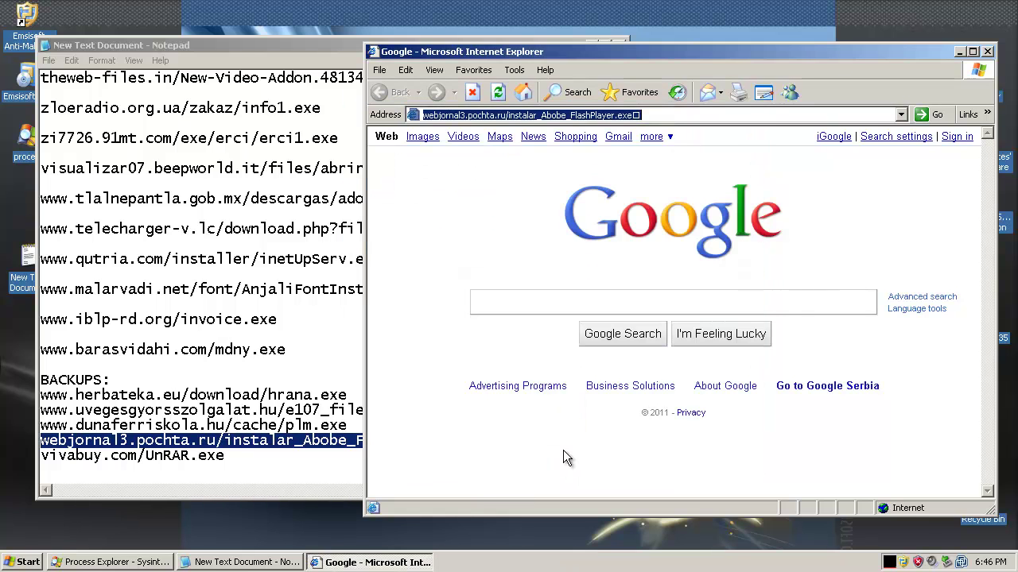
{"action": "double_click", "coordinate": [154, 457]}
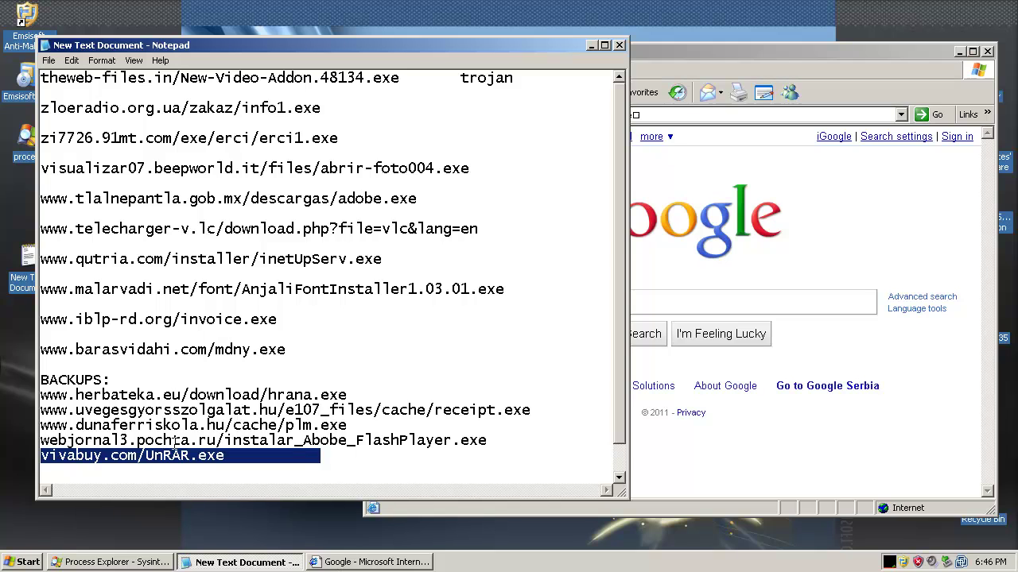
{"action": "left_click", "coordinate": [825, 262]}
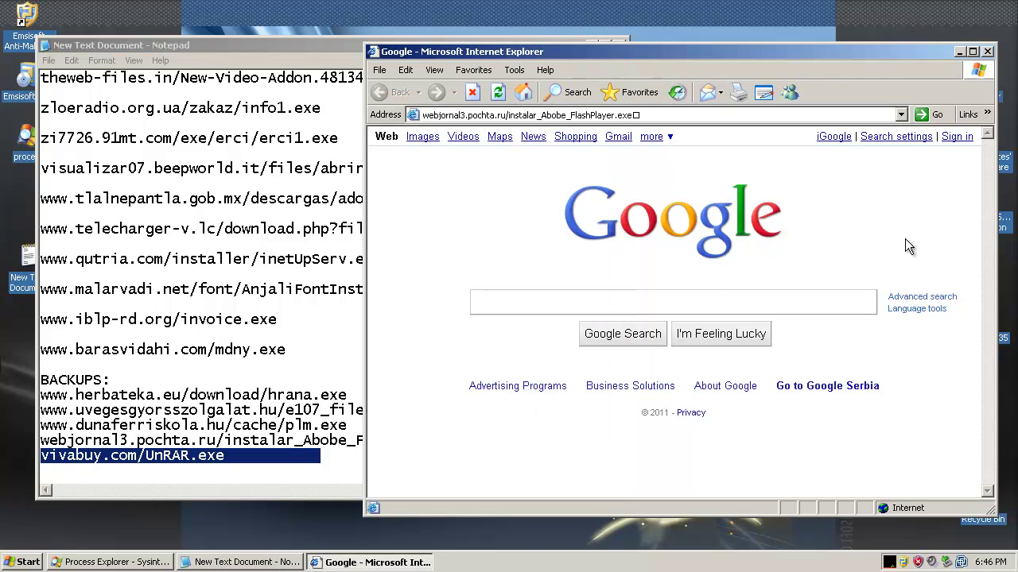
{"action": "left_click", "coordinate": [712, 114]}
{"action": "type", "text": "vivabuy.com/UnRAR.exe□□"}
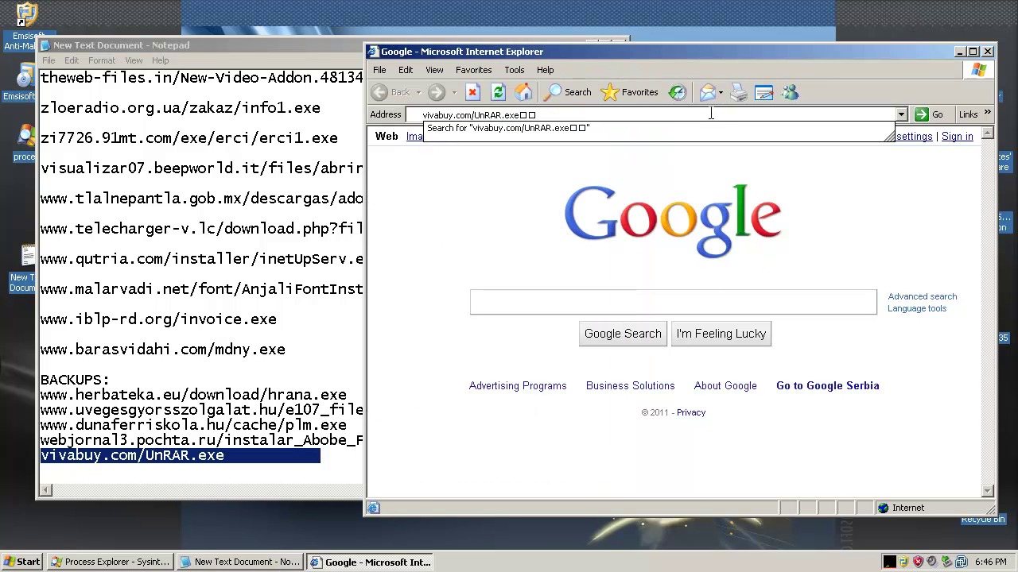
{"action": "key", "text": "Return"}
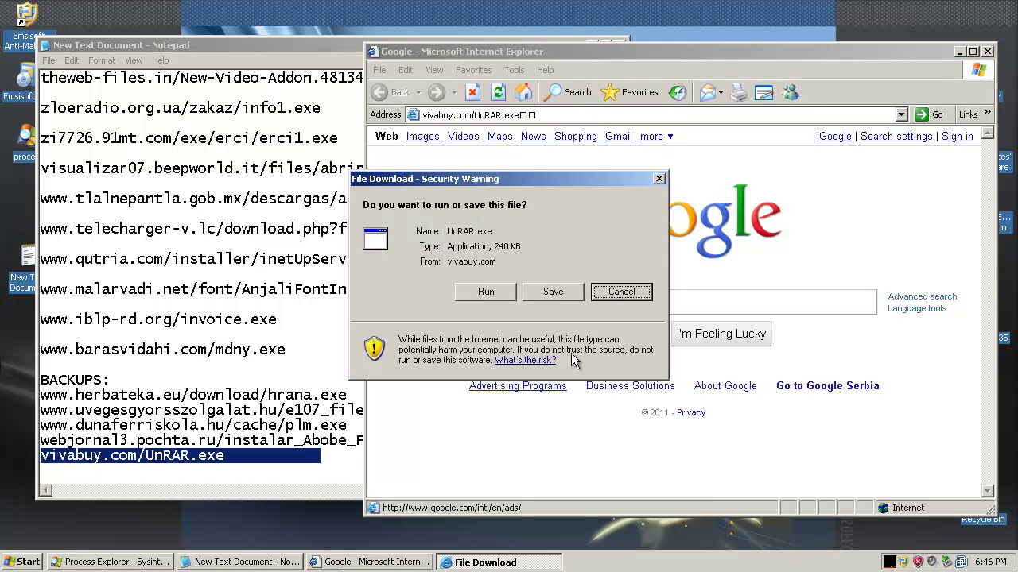
{"action": "left_click", "coordinate": [495, 292]}
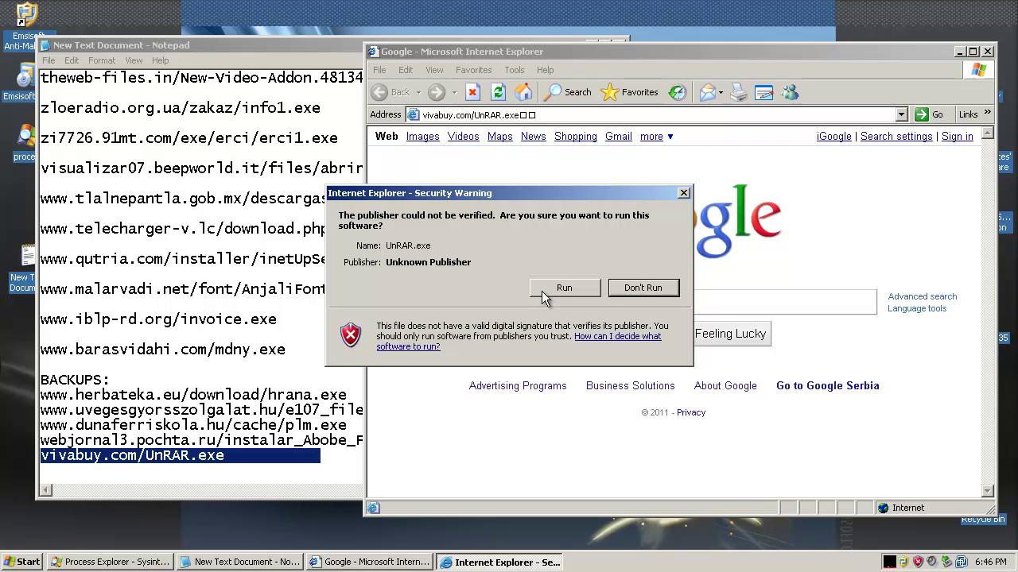
{"action": "left_click", "coordinate": [541, 292]}
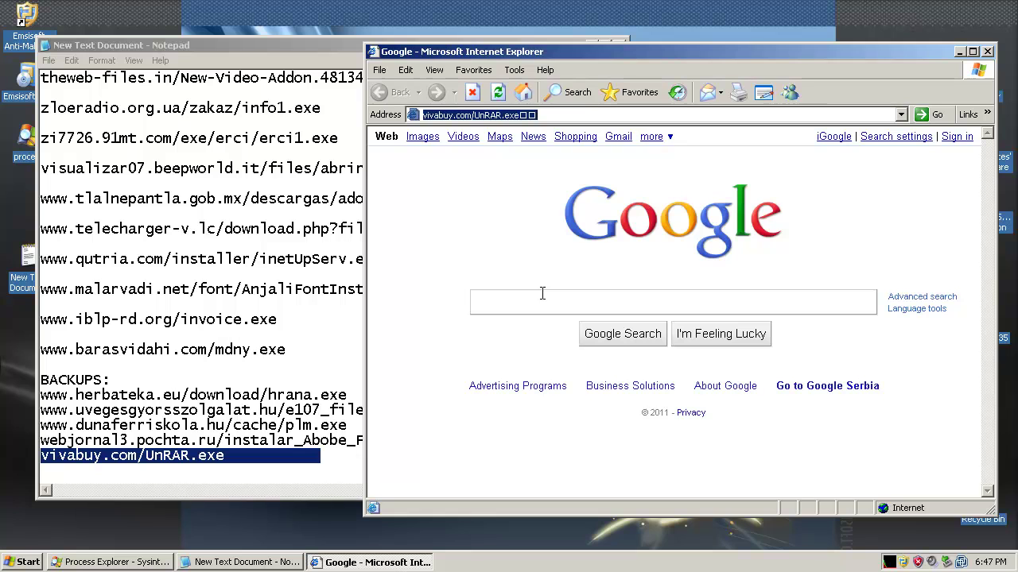
Bring up Process Explorer and inspect the a2guard.exe, procexp.exe, VMwareUser.exe and lsass.exe processes.
{"action": "left_click", "coordinate": [111, 562]}
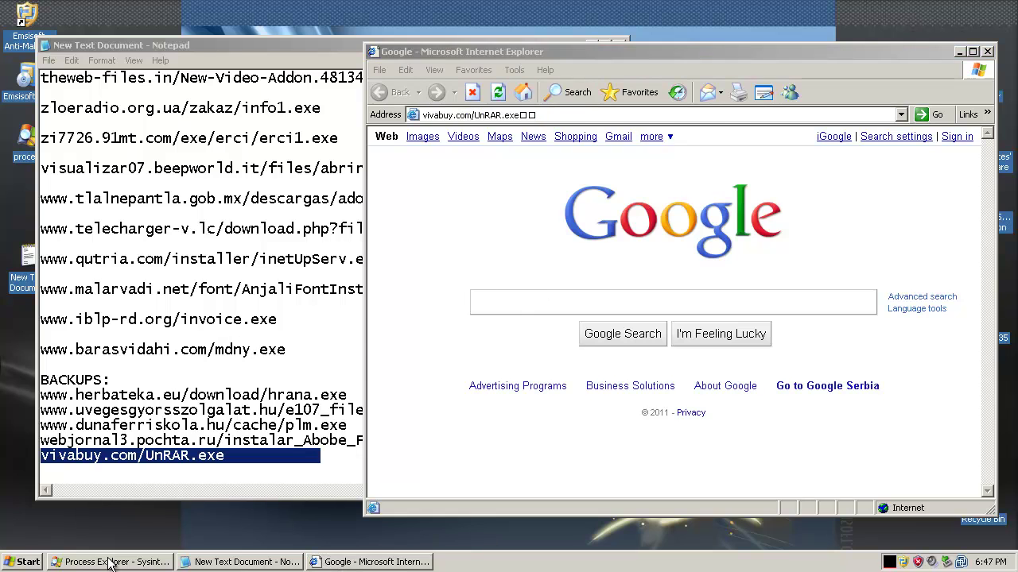
{"action": "left_click", "coordinate": [50, 415]}
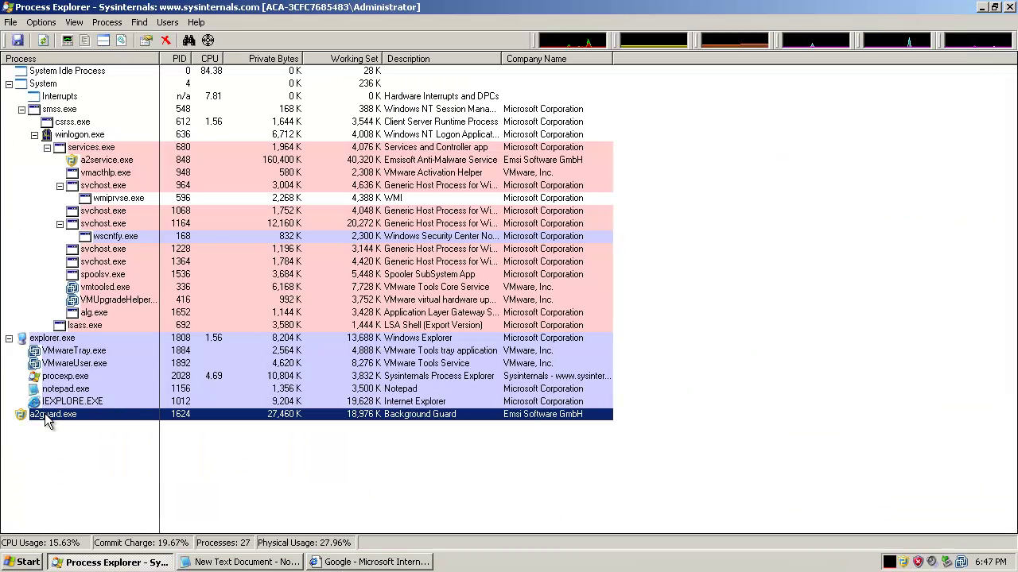
{"action": "left_click", "coordinate": [65, 377]}
{"action": "left_click", "coordinate": [83, 364]}
{"action": "left_click", "coordinate": [104, 377]}
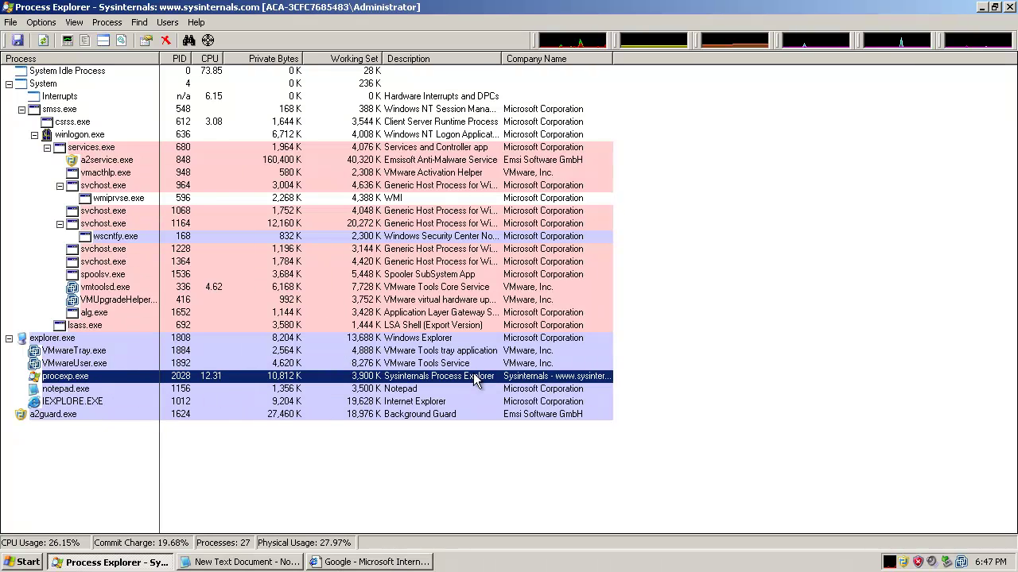
{"action": "left_click", "coordinate": [516, 328]}
Close Process Explorer, Internet Explorer and the Notepad URL list, then refresh the desktop.
{"action": "left_click", "coordinate": [1011, 7]}
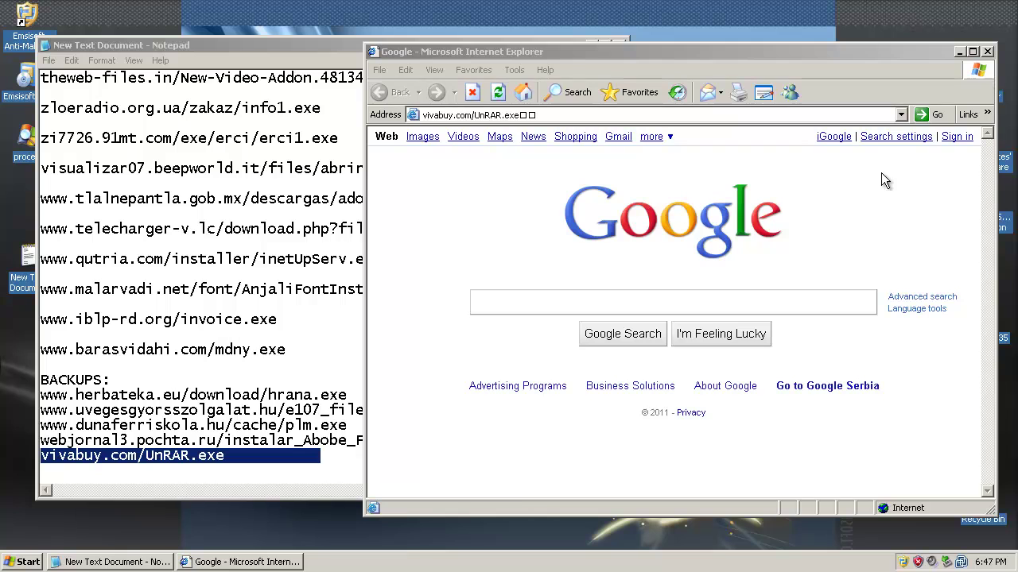
{"action": "left_click", "coordinate": [986, 51]}
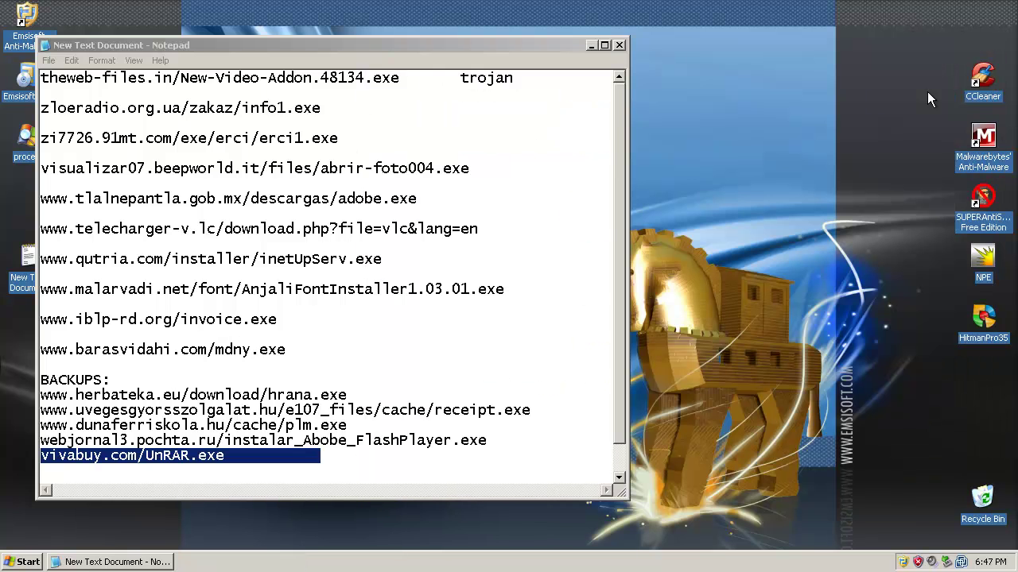
{"action": "left_click", "coordinate": [620, 44]}
{"action": "right_click", "coordinate": [636, 133]}
{"action": "left_click", "coordinate": [675, 149]}
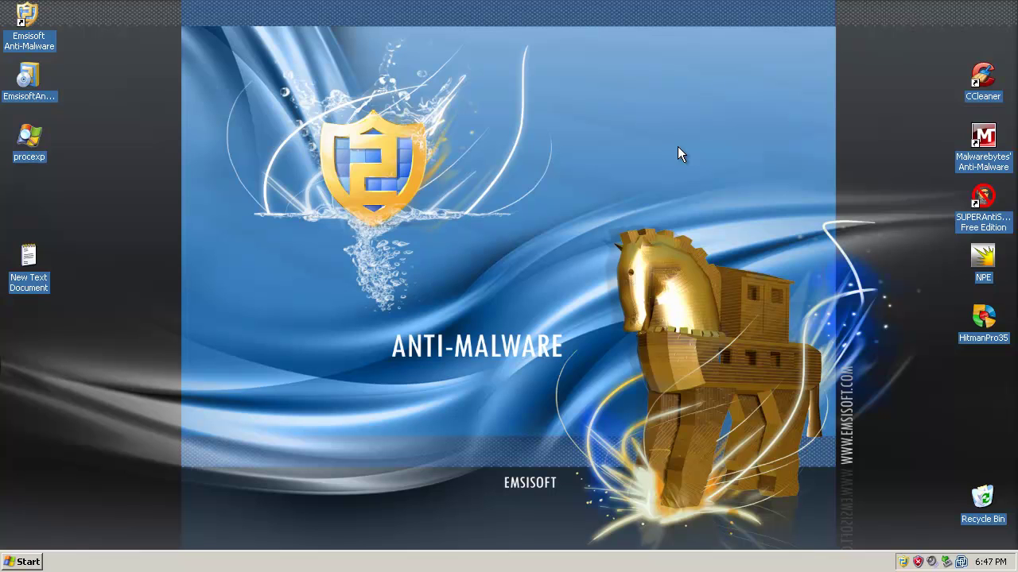
Launch CCleaner and run the cleaner, confirming permanent deletion of the 82.7 MB of junk files.
{"action": "double_click", "coordinate": [979, 80]}
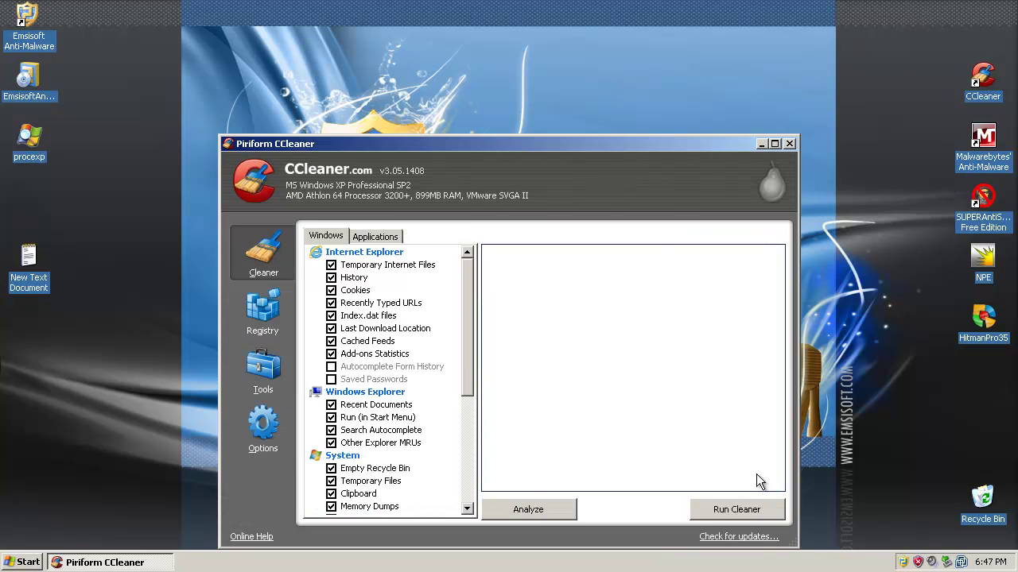
{"action": "left_click", "coordinate": [734, 512]}
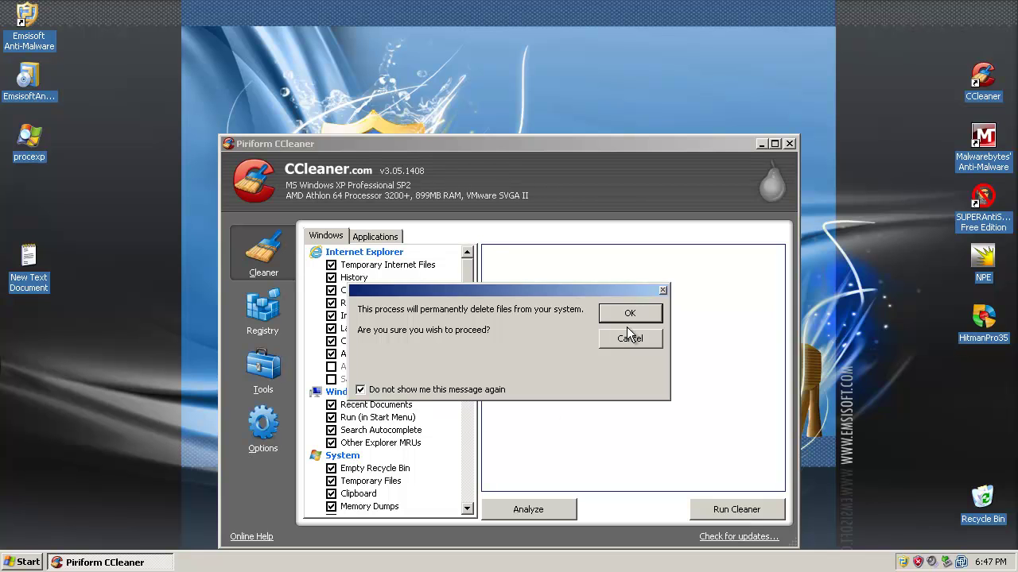
{"action": "left_click", "coordinate": [646, 311]}
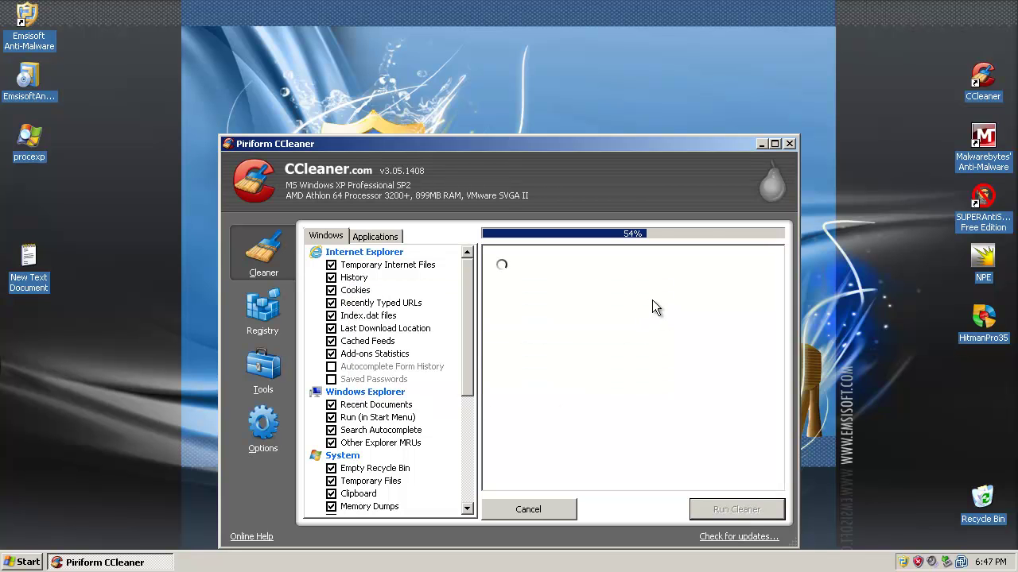
Review CCleaner's uninstall, startup, settings, cookies and include pages, then run the cleaner a second time.
{"action": "left_click", "coordinate": [261, 374]}
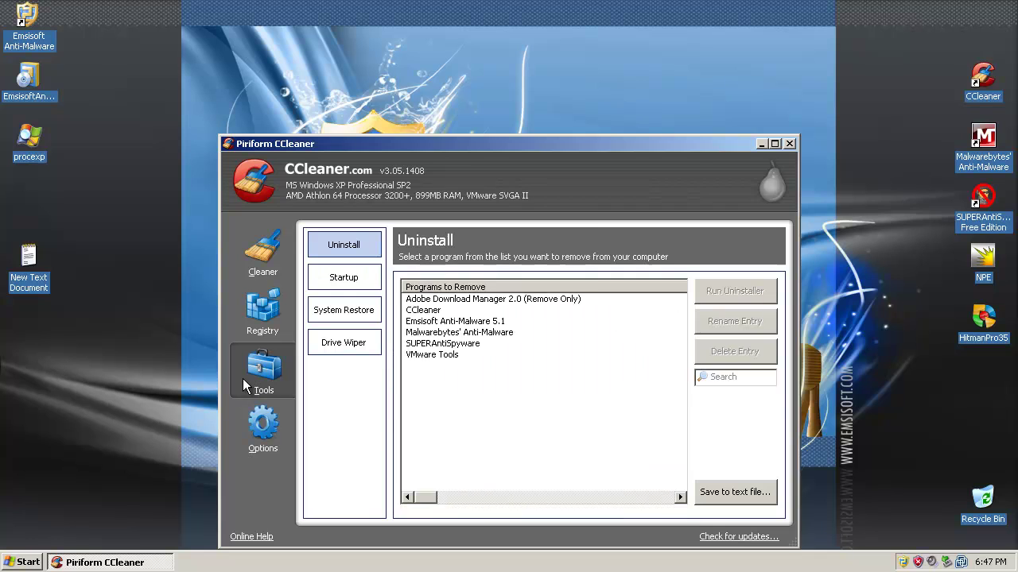
{"action": "left_click", "coordinate": [344, 280]}
{"action": "left_click", "coordinate": [263, 428]}
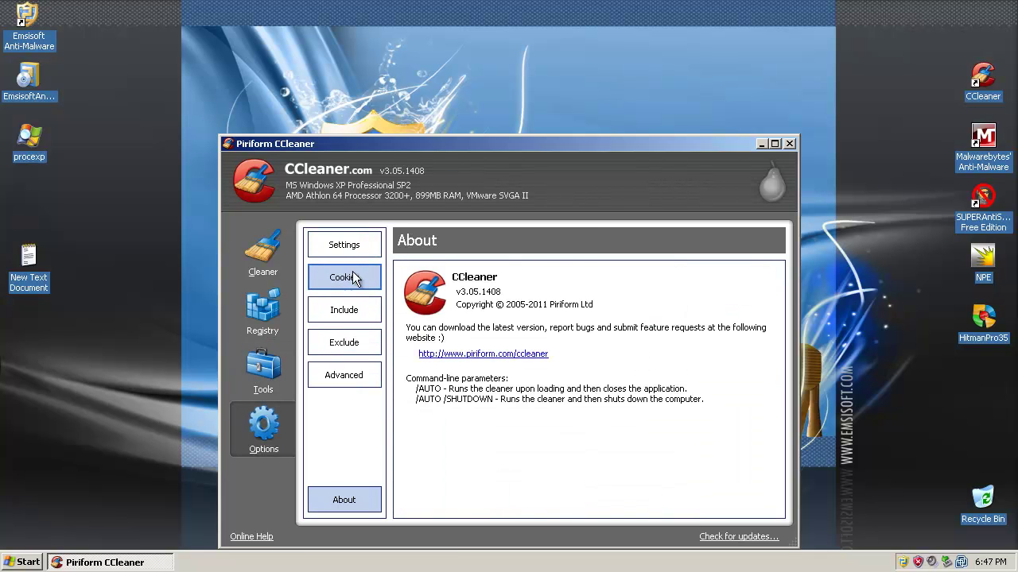
{"action": "left_click", "coordinate": [349, 250]}
{"action": "left_click", "coordinate": [345, 278]}
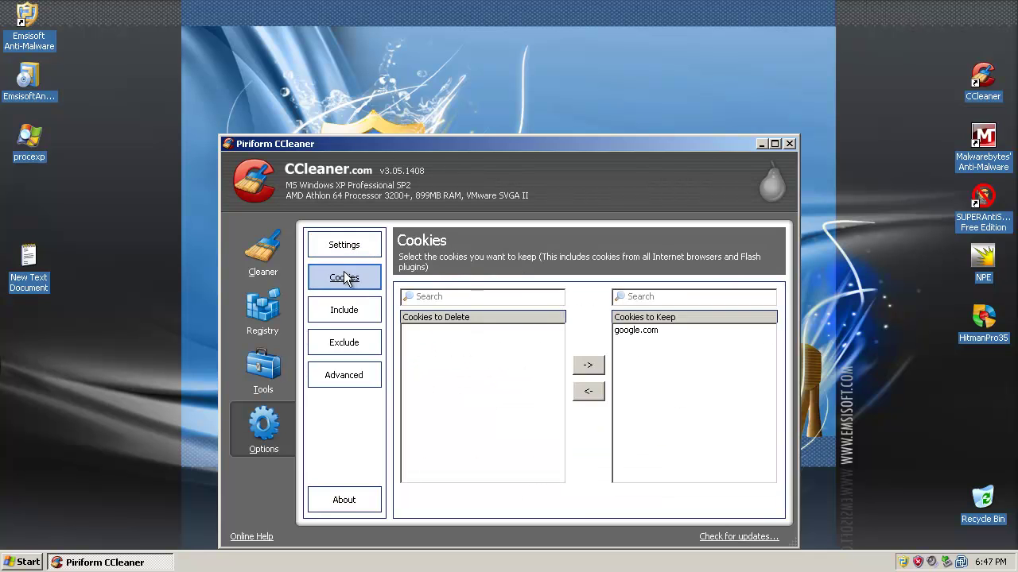
{"action": "left_click", "coordinate": [345, 309]}
{"action": "left_click", "coordinate": [343, 244]}
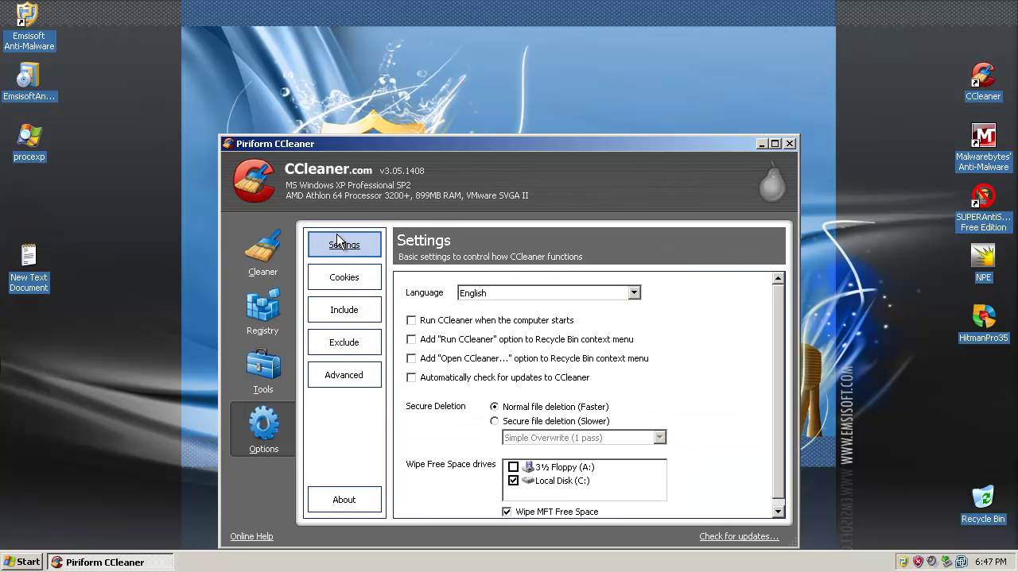
{"action": "left_click", "coordinate": [278, 255]}
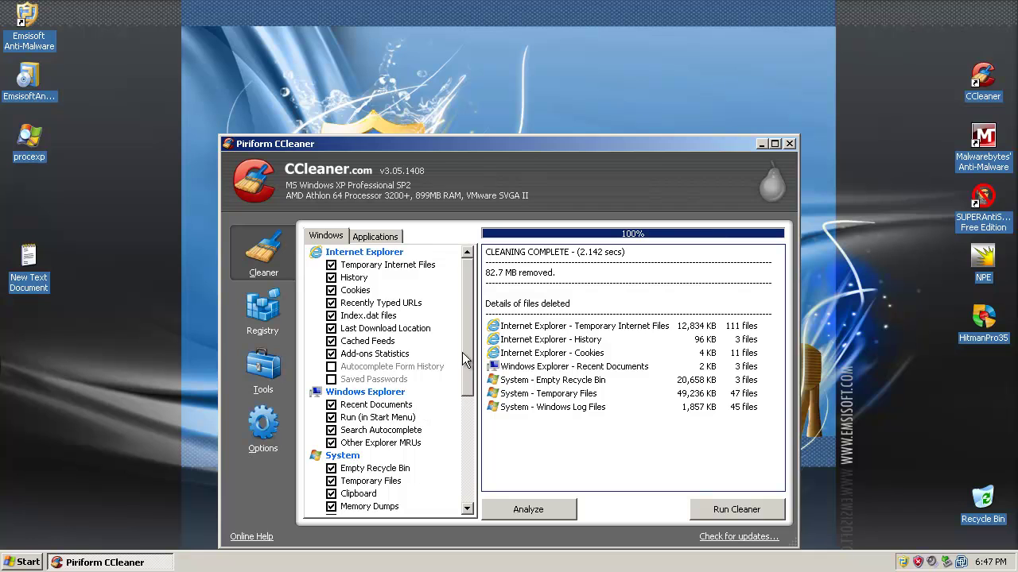
{"action": "mouse_move", "coordinate": [471, 316]}
{"action": "left_mouse_down"}
{"action": "mouse_move", "coordinate": [469, 414]}
{"action": "mouse_move", "coordinate": [470, 311]}
{"action": "left_mouse_up"}
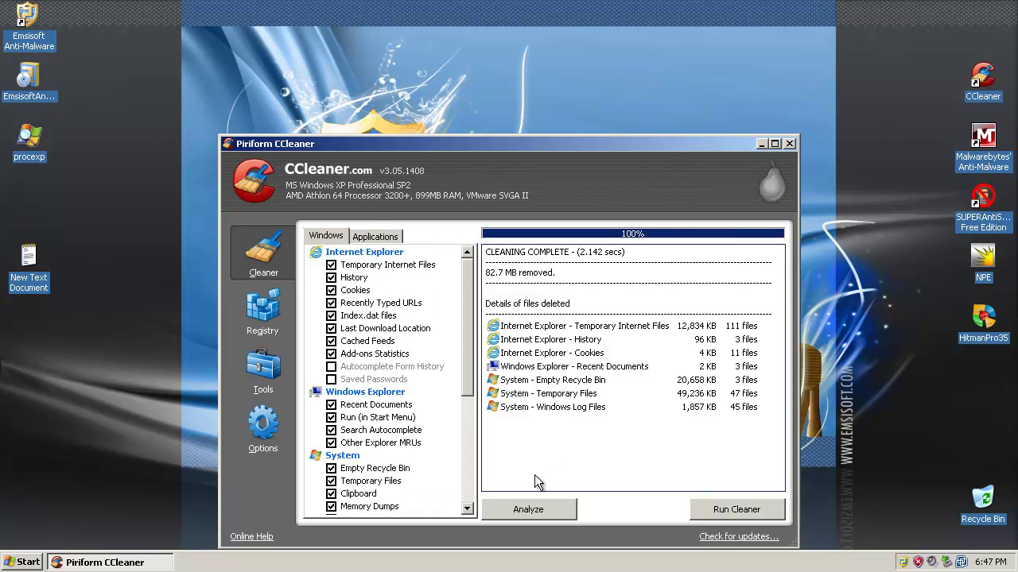
{"action": "left_click", "coordinate": [727, 514]}
Close CCleaner and refresh the desktop.
{"action": "left_click", "coordinate": [789, 143]}
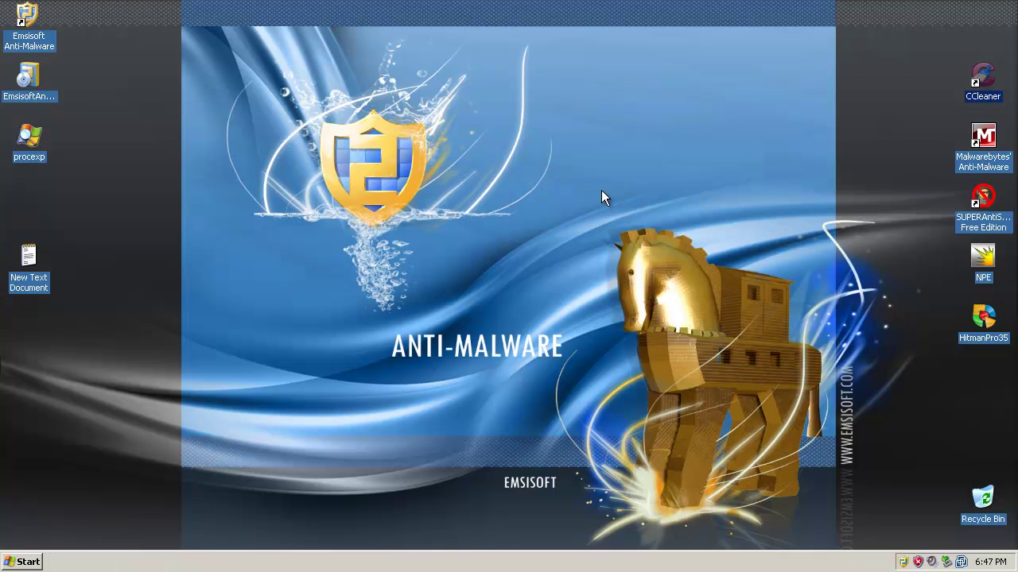
{"action": "right_click", "coordinate": [601, 190]}
{"action": "right_click", "coordinate": [541, 189]}
{"action": "left_click", "coordinate": [596, 207]}
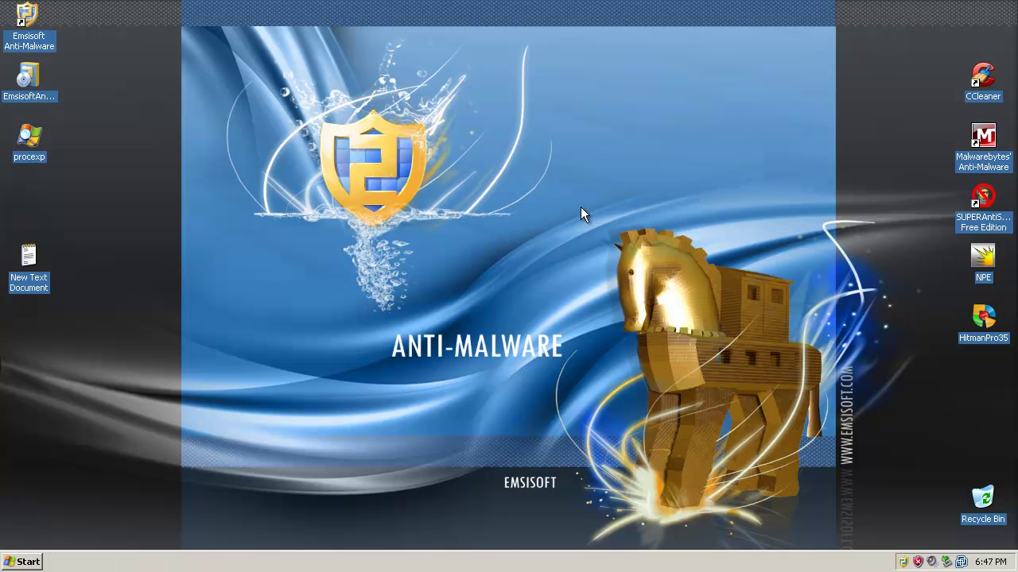
{"action": "right_click", "coordinate": [643, 226]}
{"action": "left_click", "coordinate": [662, 248]}
Restart Windows XP from the Start menu's Turn Off Computer options.
{"action": "left_click", "coordinate": [23, 562]}
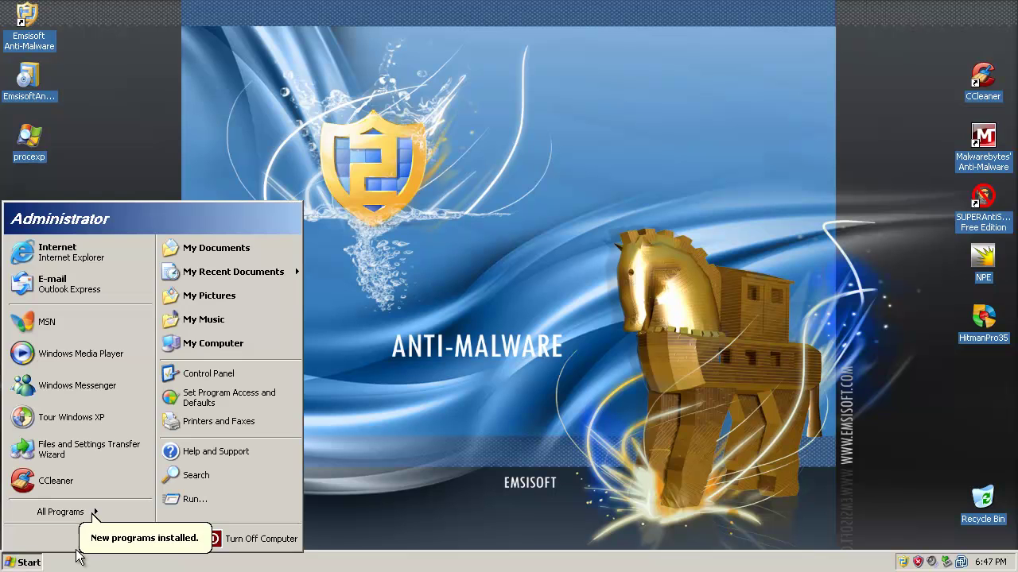
{"action": "left_click", "coordinate": [261, 541]}
{"action": "left_click", "coordinate": [578, 221]}
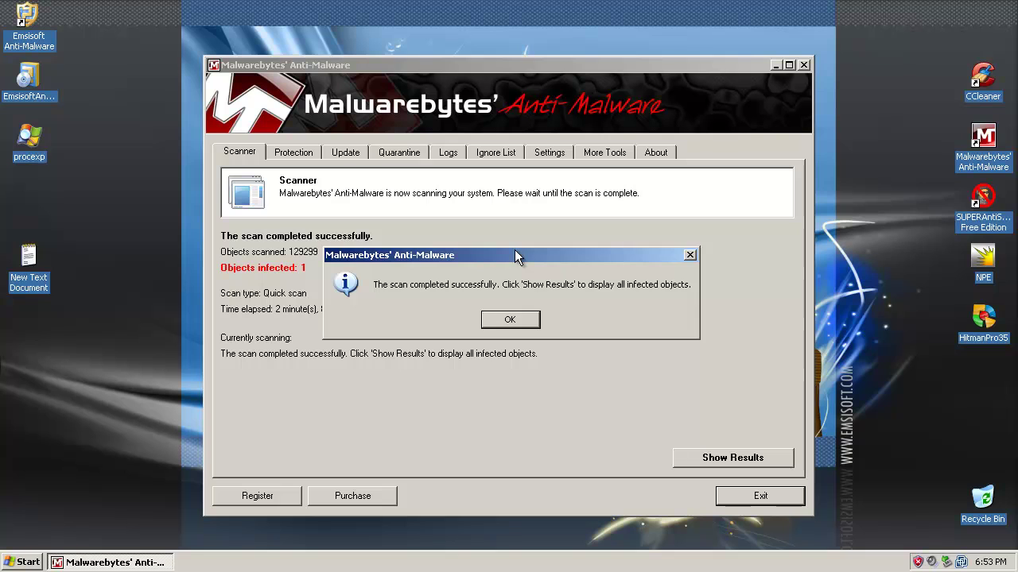
Open the Malwarebytes scan results, narrow the Category and Item columns, and select the Malware.Trace detection.
{"action": "left_click", "coordinate": [509, 321]}
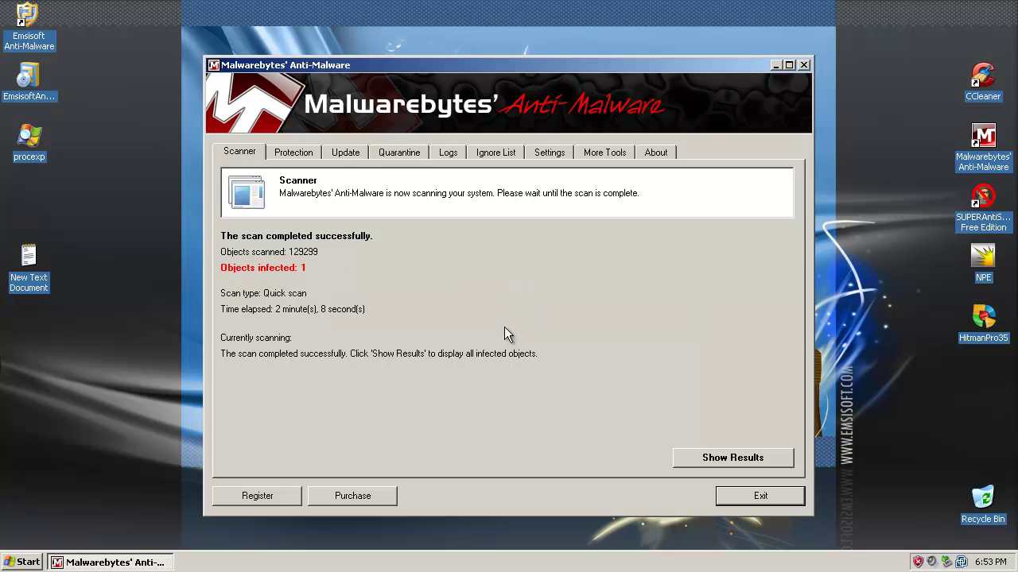
{"action": "left_click", "coordinate": [703, 461]}
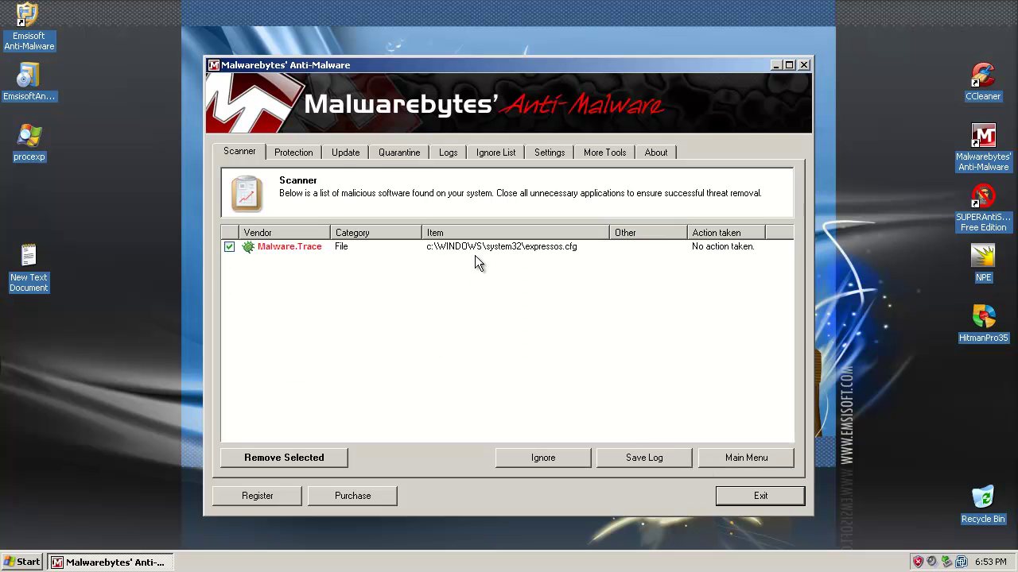
{"action": "left_click_drag", "start_coordinate": [422, 232], "coordinate": [403, 232]}
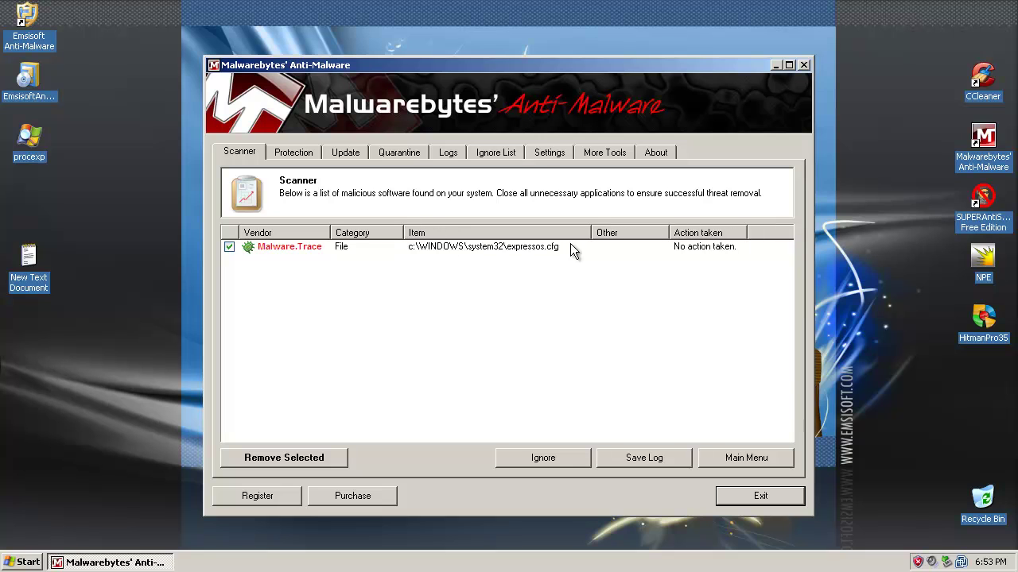
{"action": "left_click_drag", "start_coordinate": [590, 232], "coordinate": [585, 232]}
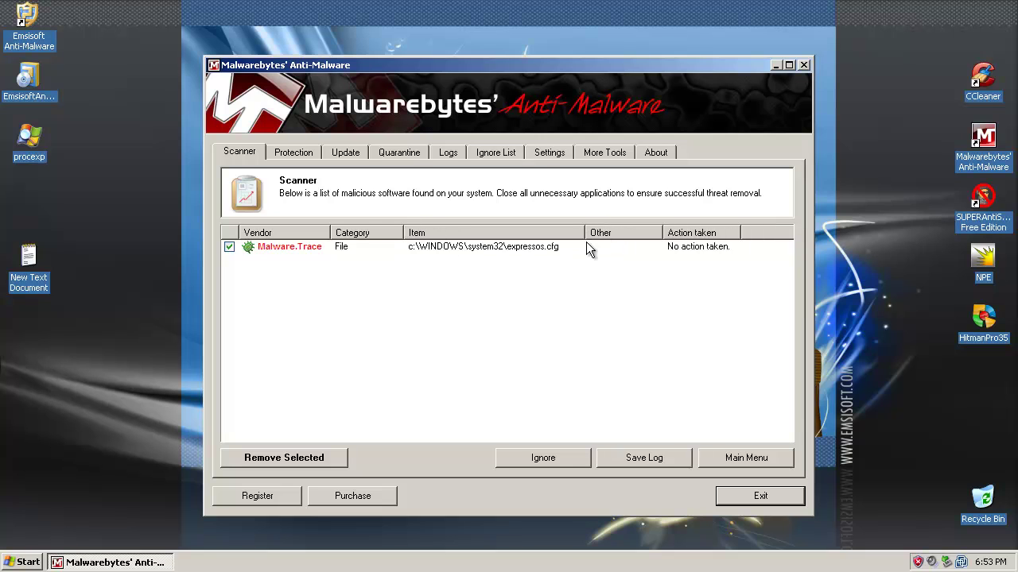
{"action": "left_click", "coordinate": [312, 250]}
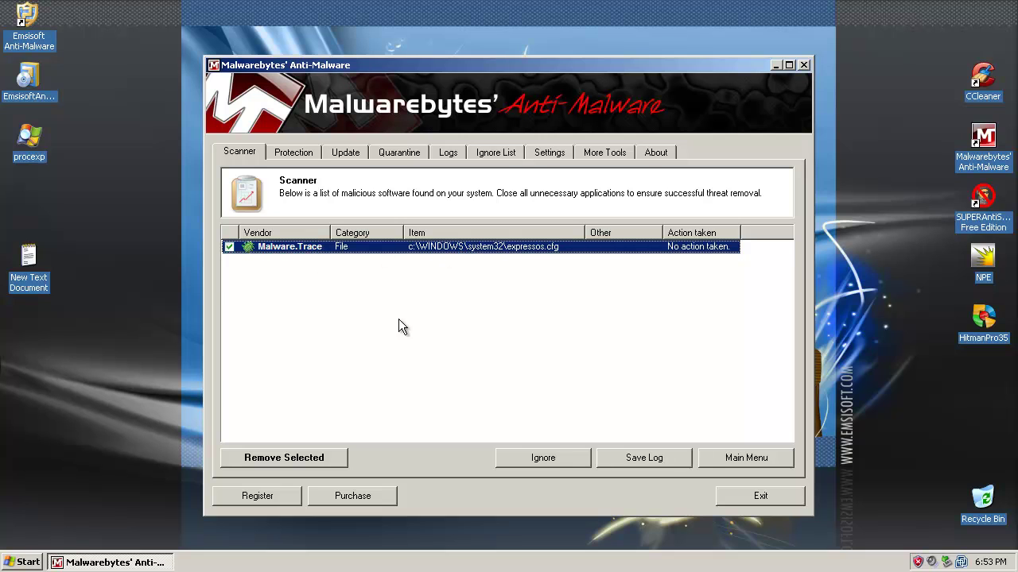
Remove expressos.cfg without restarting, exit Malwarebytes, and refresh the desktop.
{"action": "left_click", "coordinate": [342, 465]}
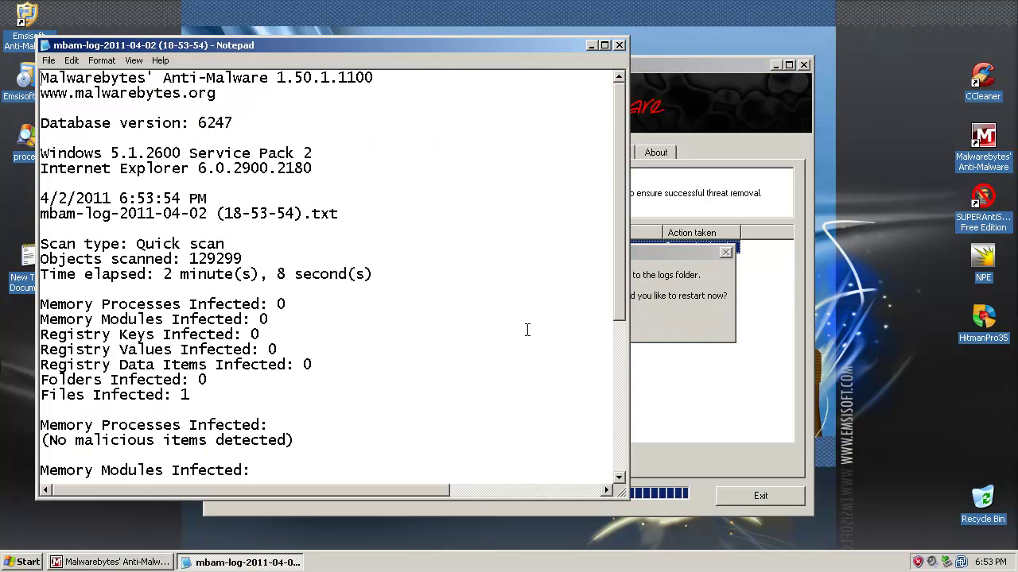
{"action": "left_click", "coordinate": [619, 46]}
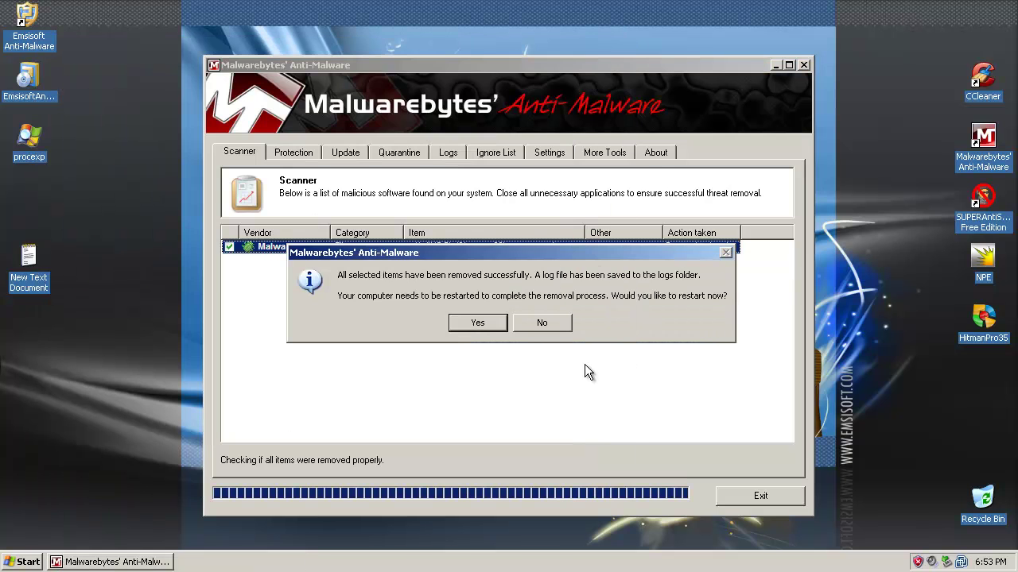
{"action": "left_click", "coordinate": [541, 323]}
{"action": "left_click", "coordinate": [748, 498]}
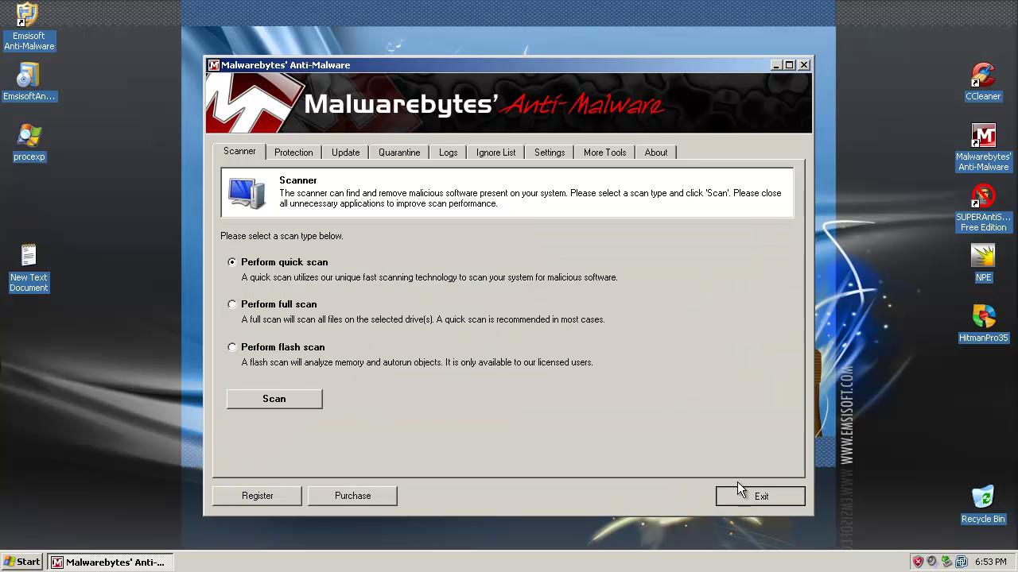
{"action": "right_click", "coordinate": [634, 273]}
{"action": "left_click", "coordinate": [660, 295]}
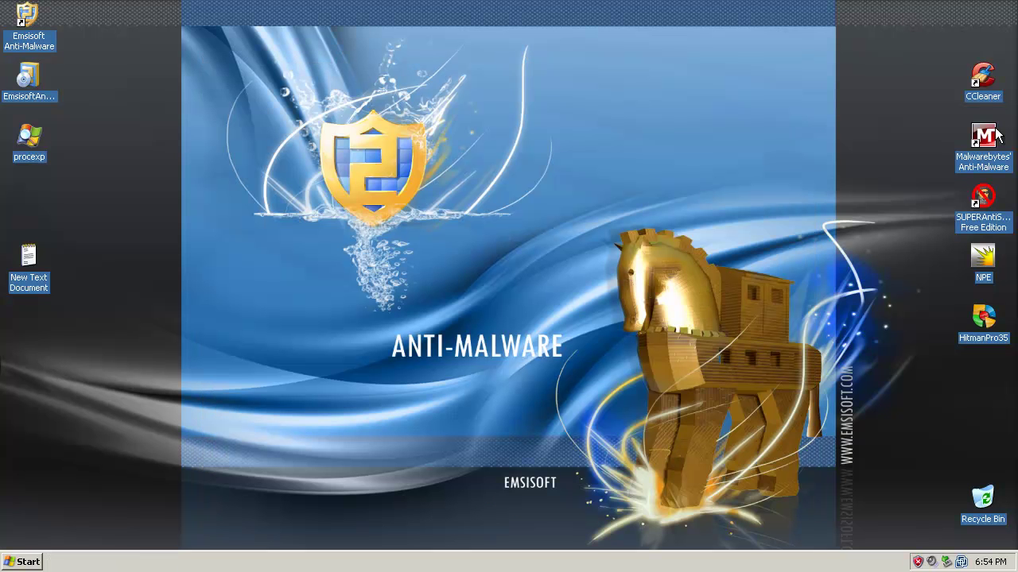
Launch HitmanPro35 from the desktop and close it after the 'No threats found' result.
{"action": "double_click", "coordinate": [988, 326]}
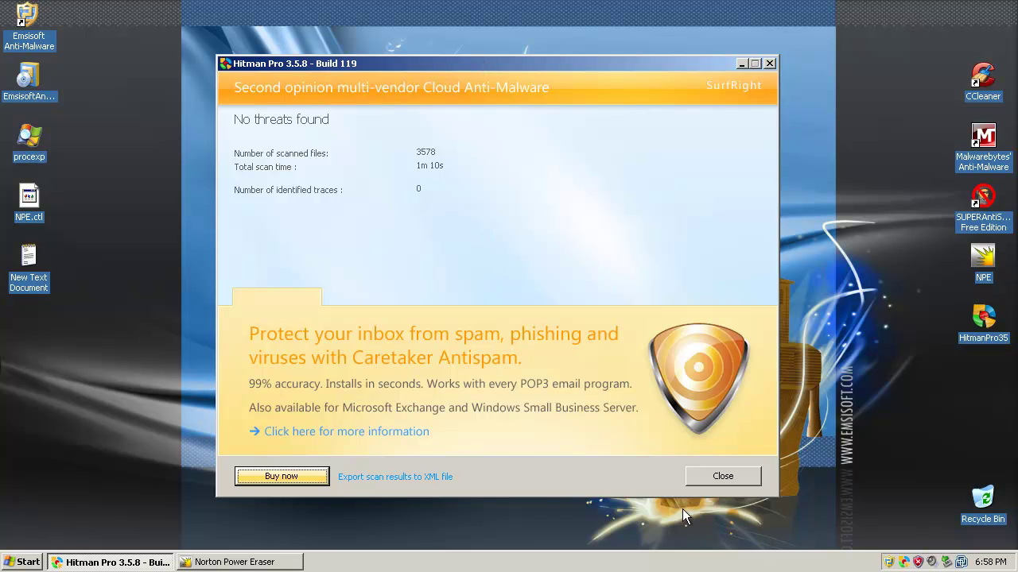
{"action": "left_click", "coordinate": [708, 477]}
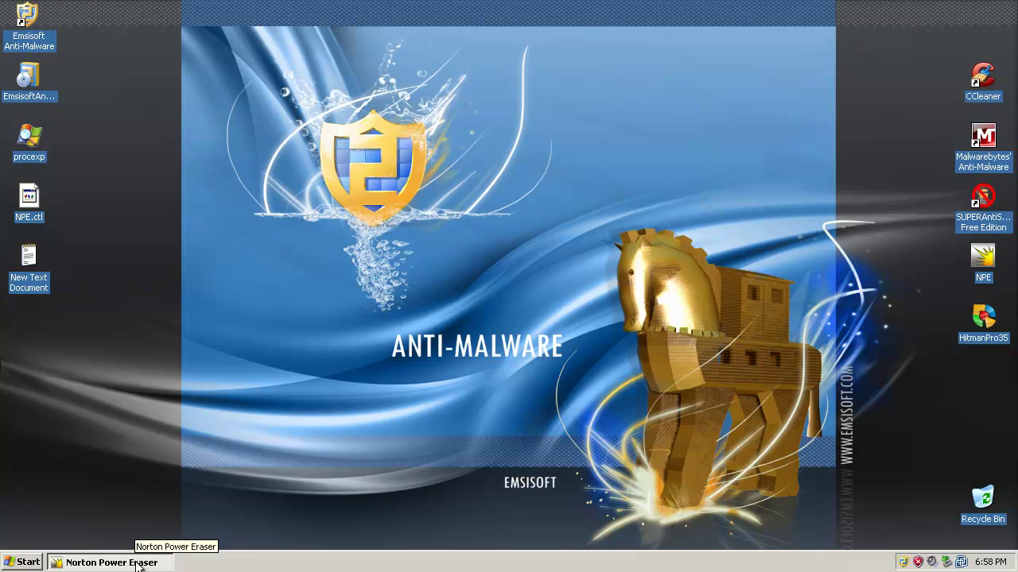
Restore Norton Power Eraser, confirm the 'No Risks Found' result, and exit it.
{"action": "left_click", "coordinate": [134, 563]}
{"action": "left_click_drag", "start_coordinate": [537, 113], "coordinate": [558, 109]}
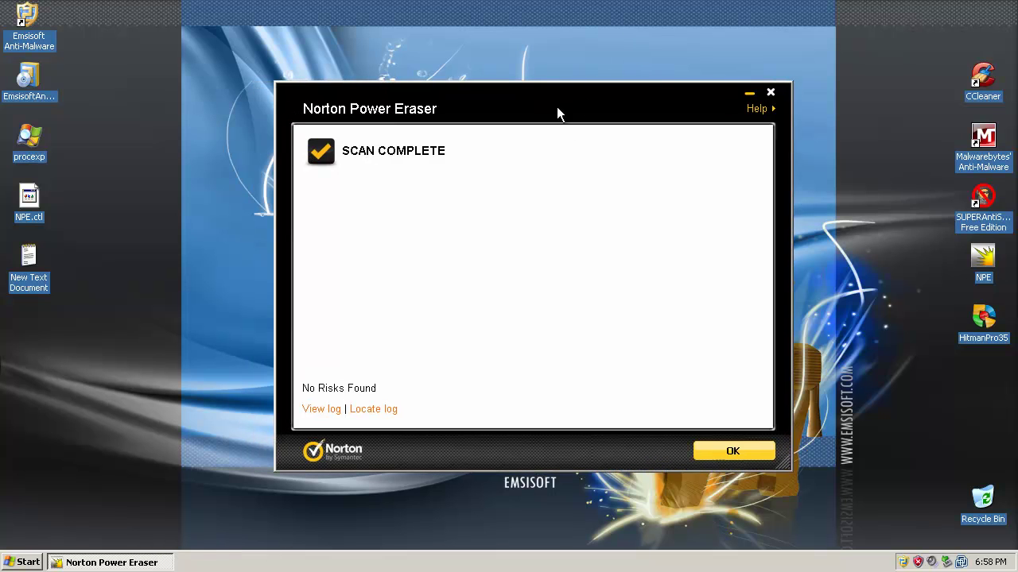
{"action": "left_click", "coordinate": [732, 450]}
{"action": "left_click", "coordinate": [733, 449]}
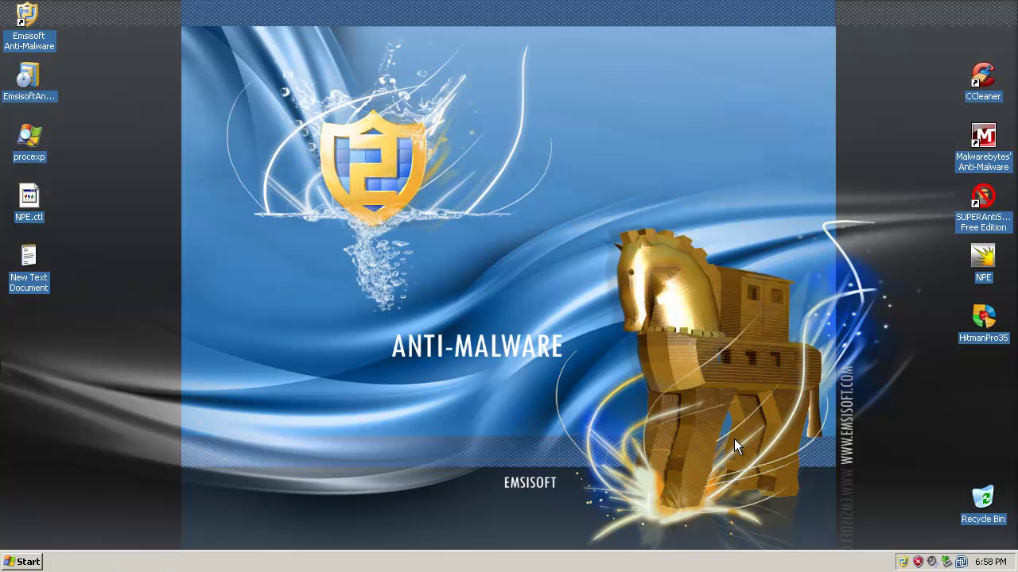
{"action": "right_click", "coordinate": [663, 339]}
{"action": "left_click", "coordinate": [717, 361]}
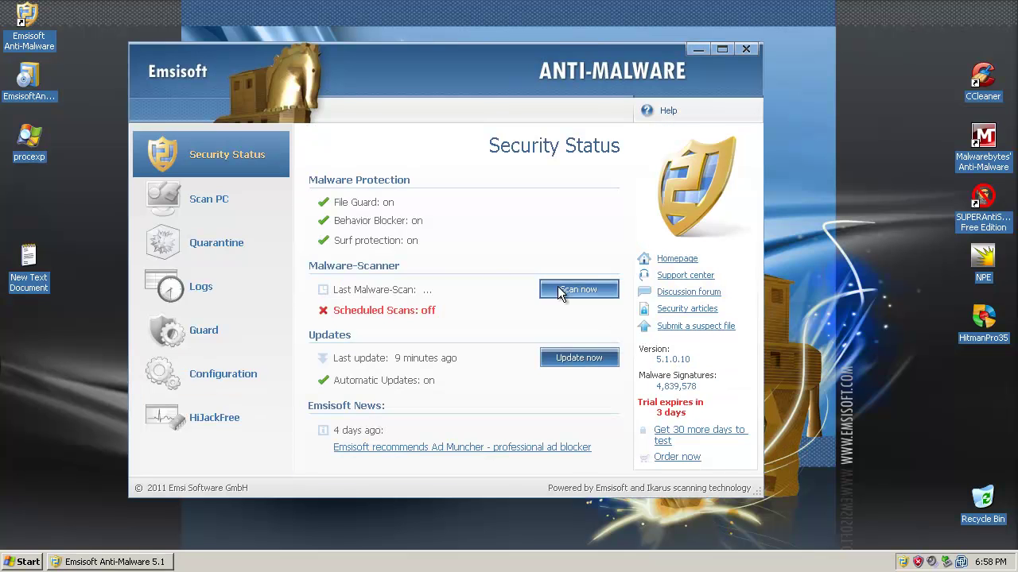
{"action": "left_click", "coordinate": [211, 193]}
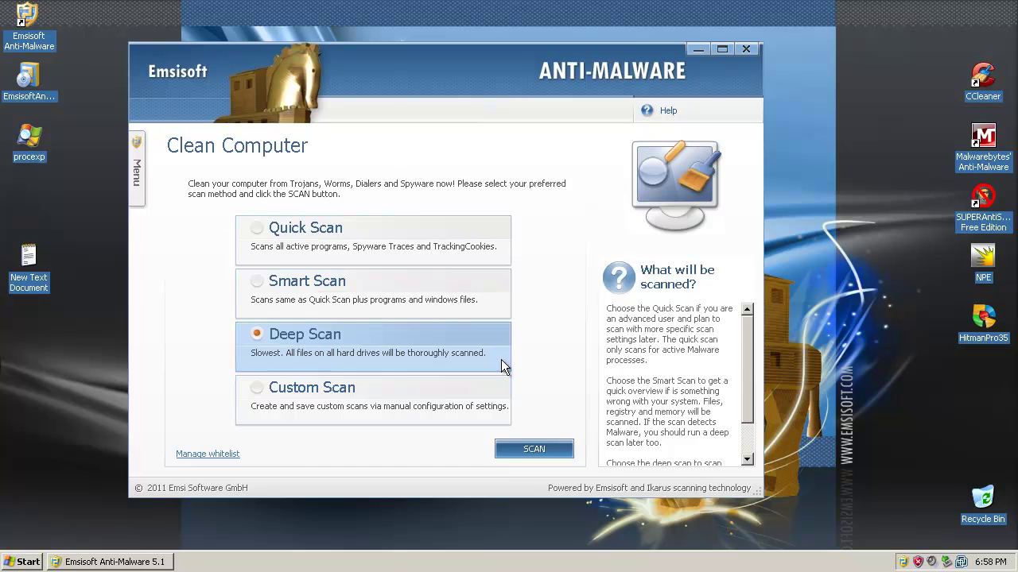
{"action": "mouse_move", "coordinate": [141, 184]}
{"action": "left_click", "coordinate": [206, 172]}
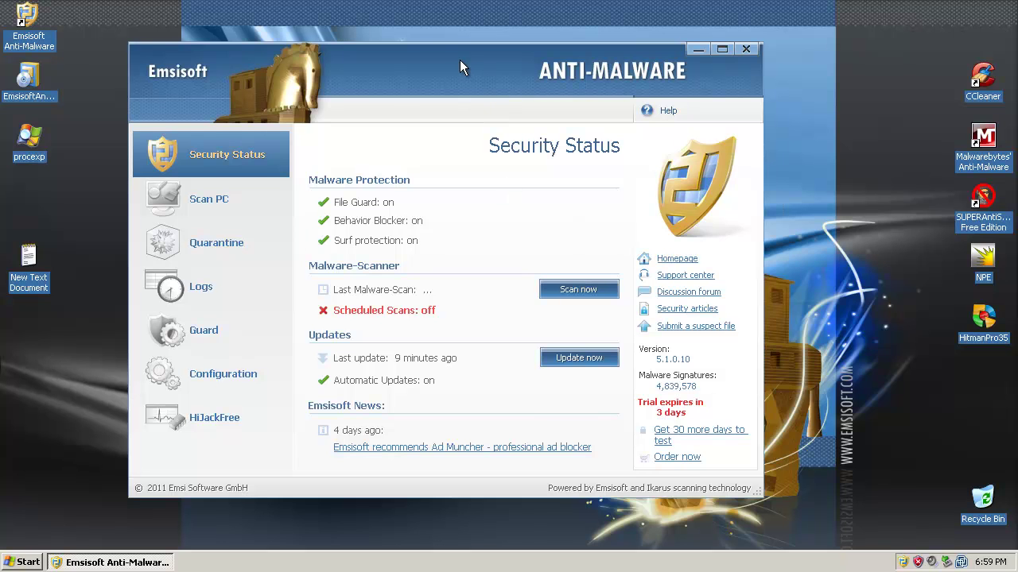
{"action": "left_click_drag", "start_coordinate": [461, 61], "coordinate": [480, 59]}
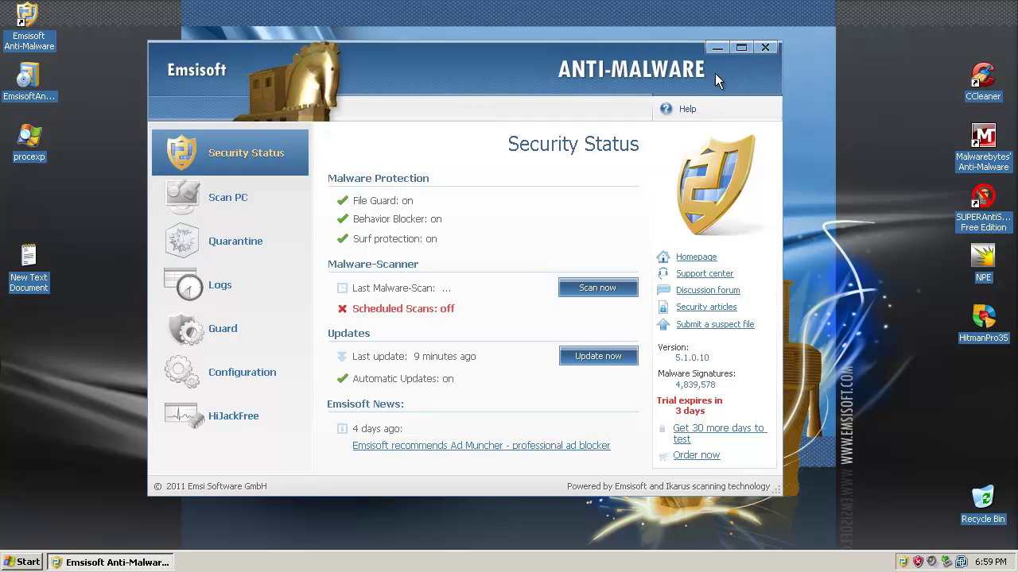
{"action": "left_click", "coordinate": [765, 49]}
{"action": "right_click", "coordinate": [524, 193]}
{"action": "left_click", "coordinate": [568, 217]}
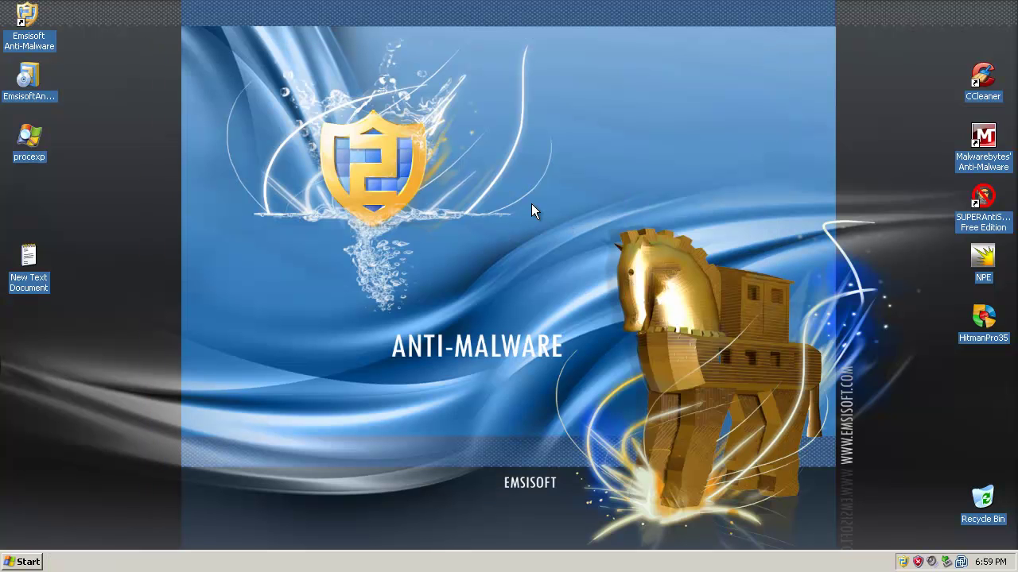
{"action": "right_click", "coordinate": [531, 203]}
{"action": "left_click", "coordinate": [561, 227]}
{"action": "right_click", "coordinate": [558, 220]}
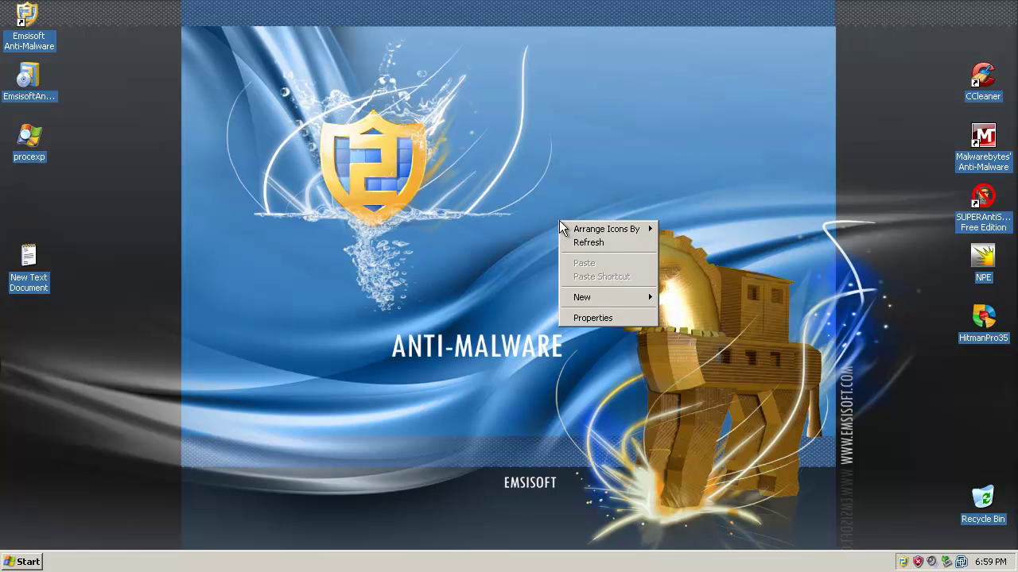
{"action": "left_click", "coordinate": [578, 247]}
{"action": "right_click", "coordinate": [513, 291]}
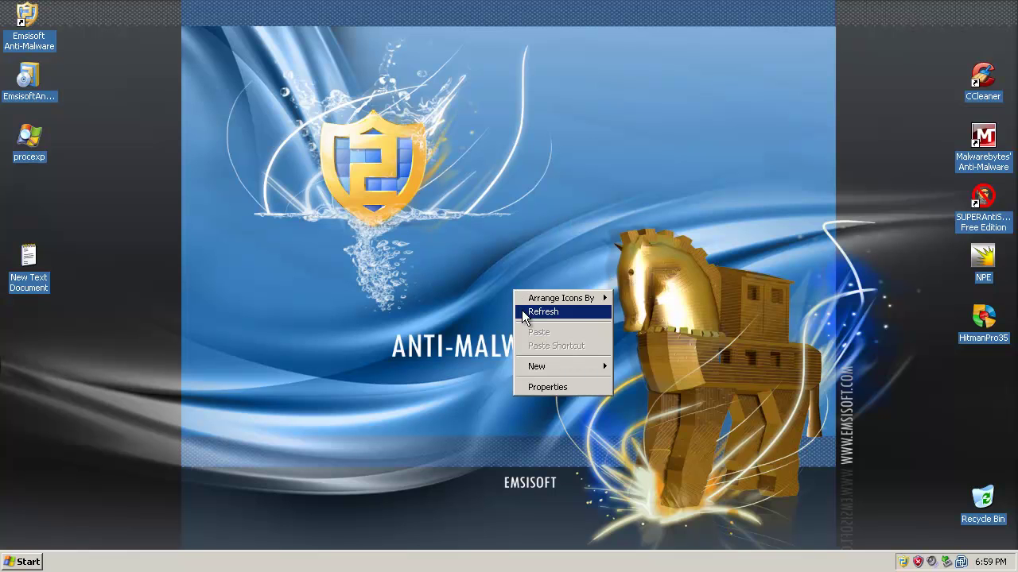
{"action": "left_click", "coordinate": [522, 311]}
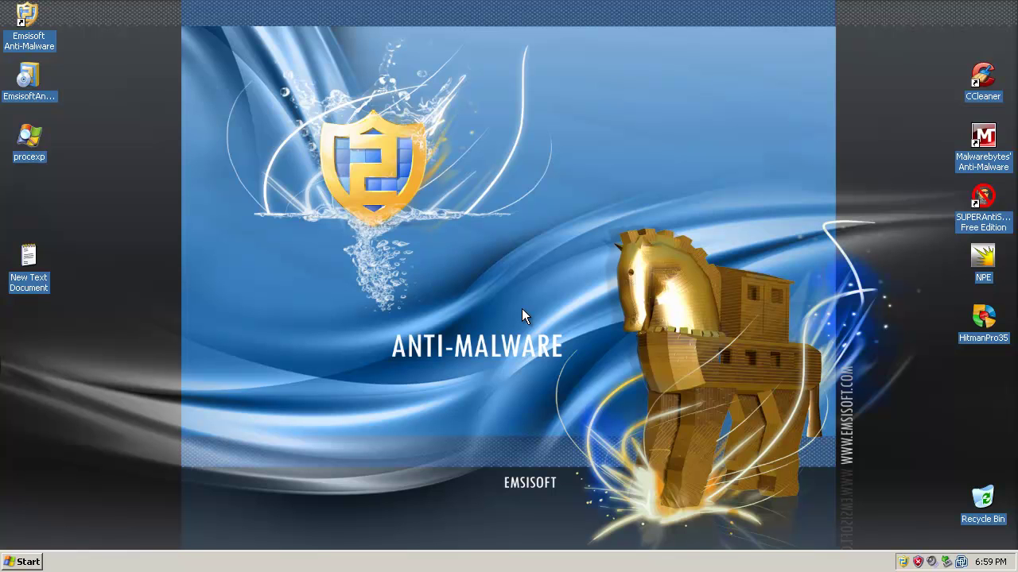